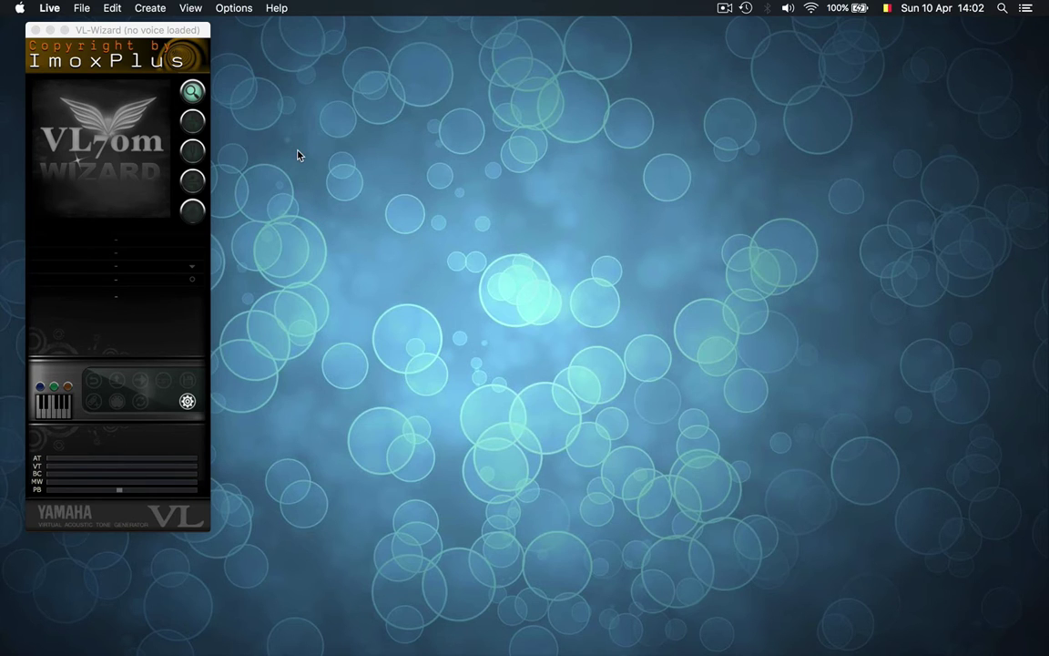
left_click(160, 30)
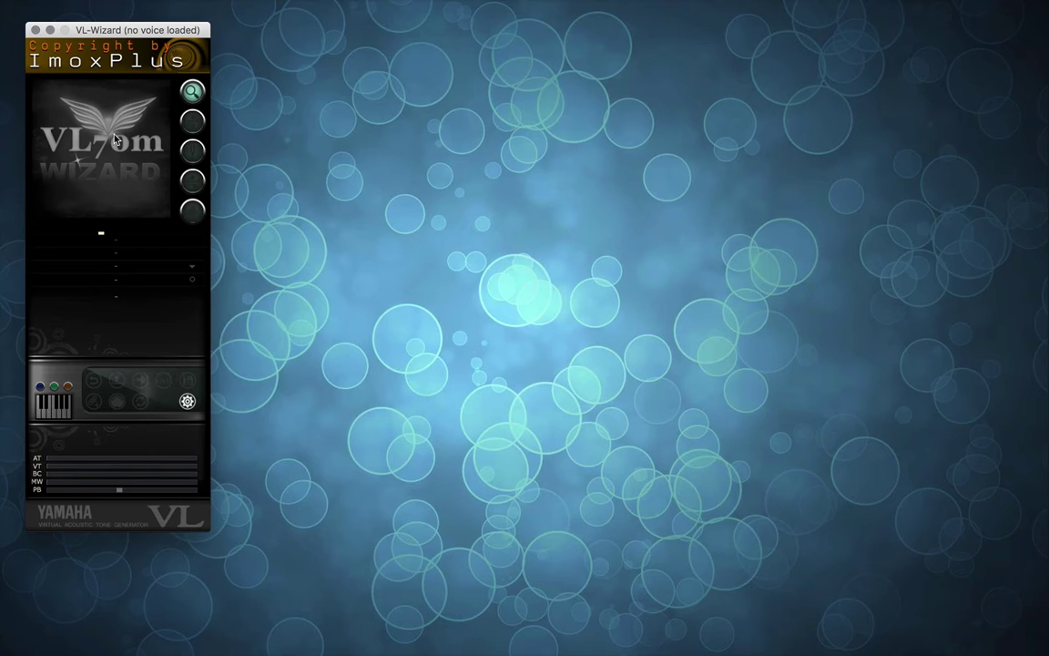
left_click_drag(112, 29, 121, 30)
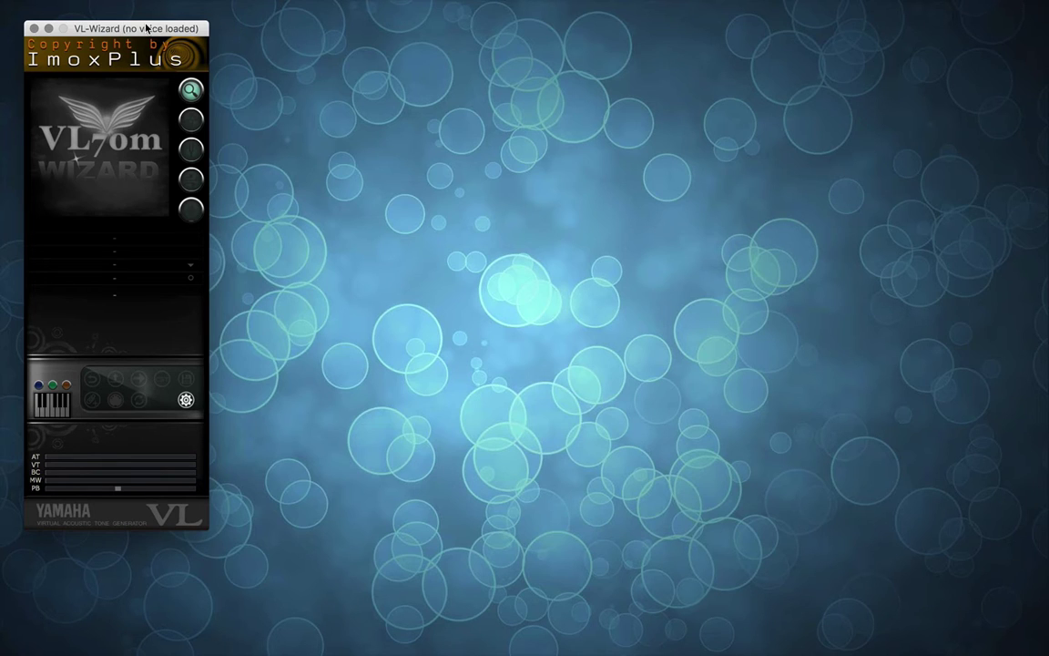
left_click_drag(146, 28, 149, 30)
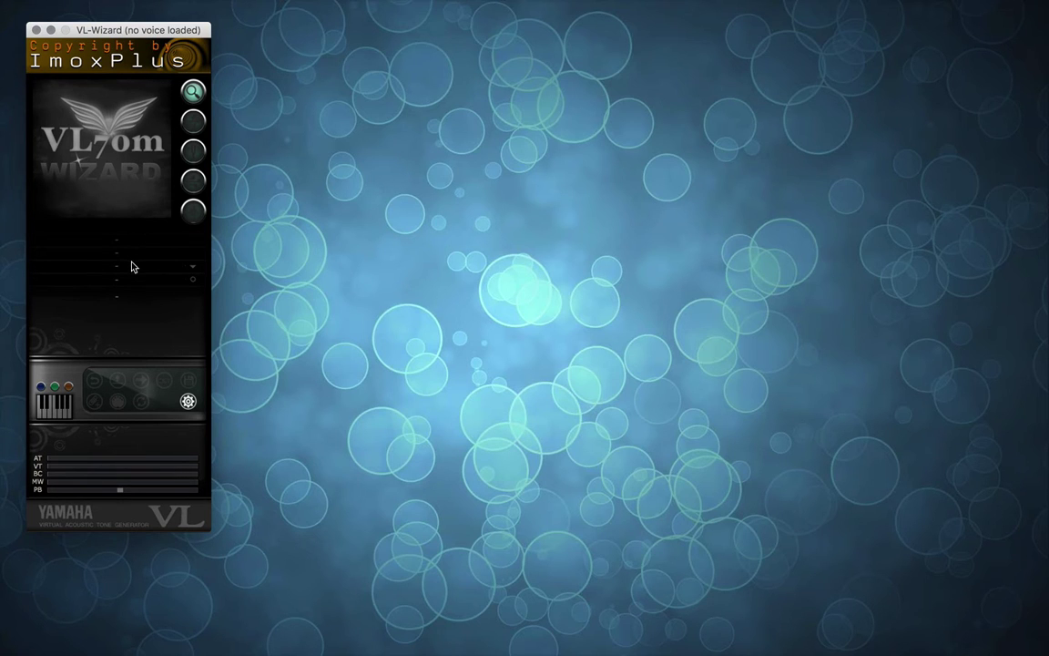
left_click(119, 235)
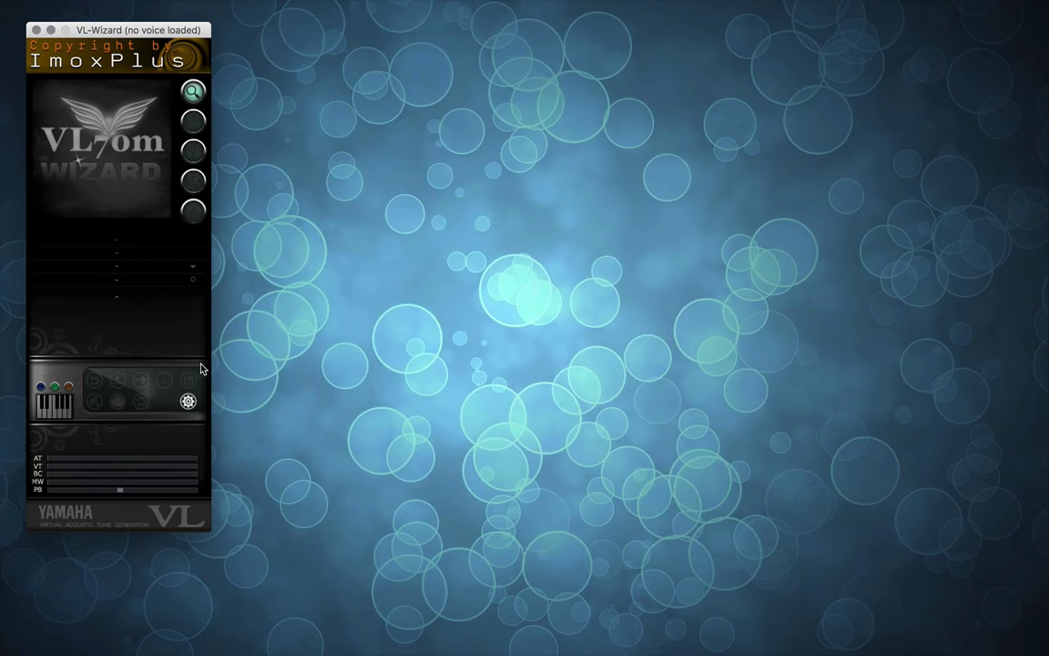
Open the voice browser and preview the Reed voices in the Imoxplus library
left_click(193, 90)
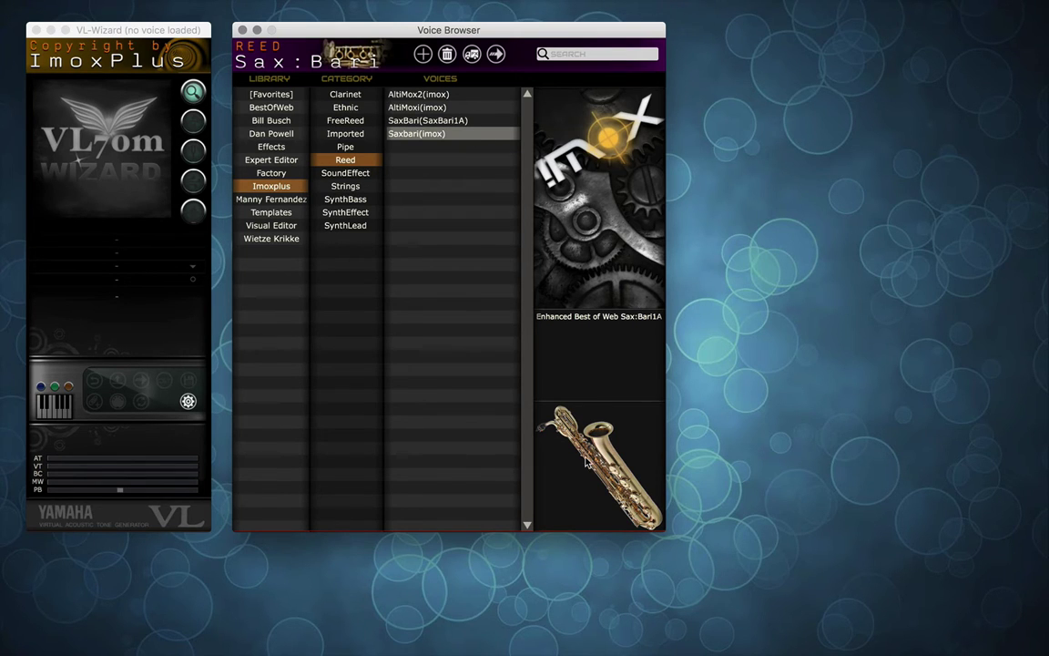
key("Up")
left_click(439, 107)
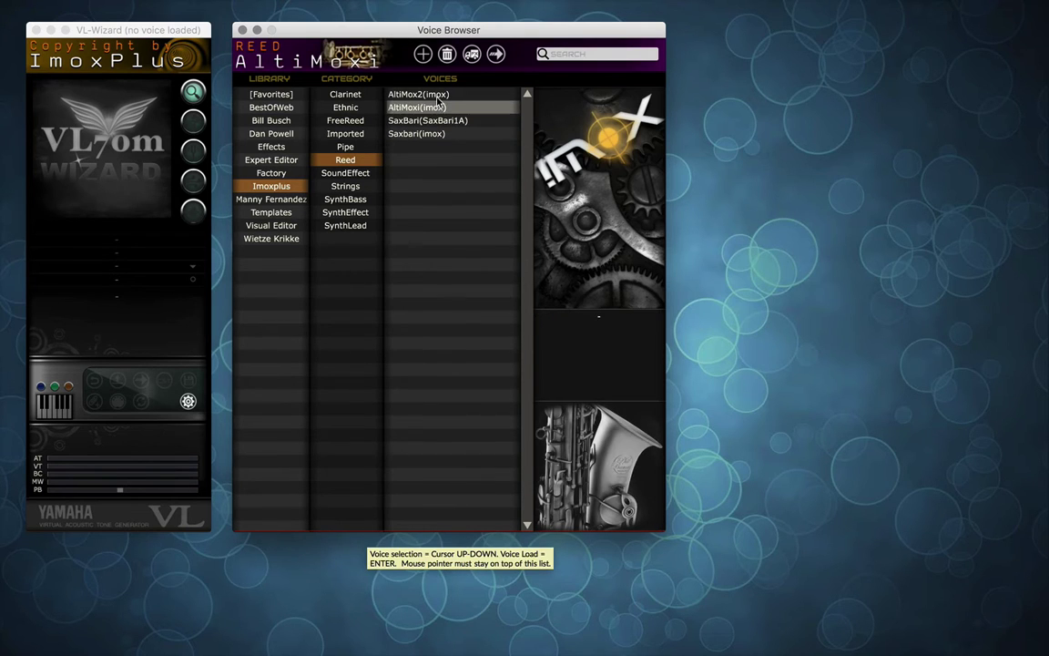
left_click(437, 94)
left_click(437, 134)
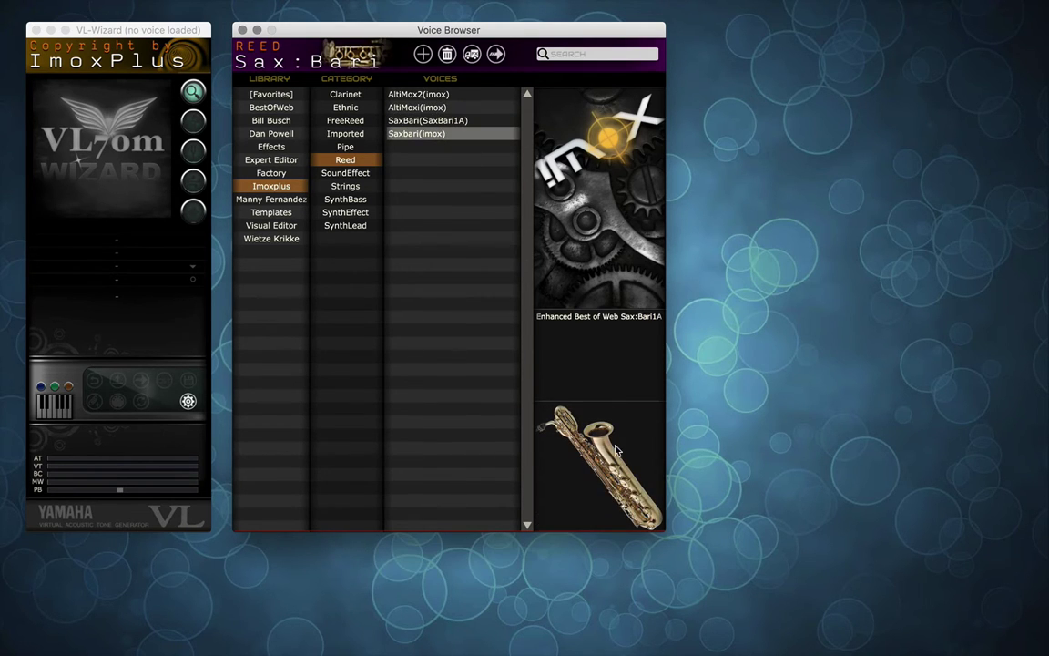
left_click(455, 121)
Start removing the AltiMoxi(imox) voice from the library and cancel the removal
left_click(415, 107)
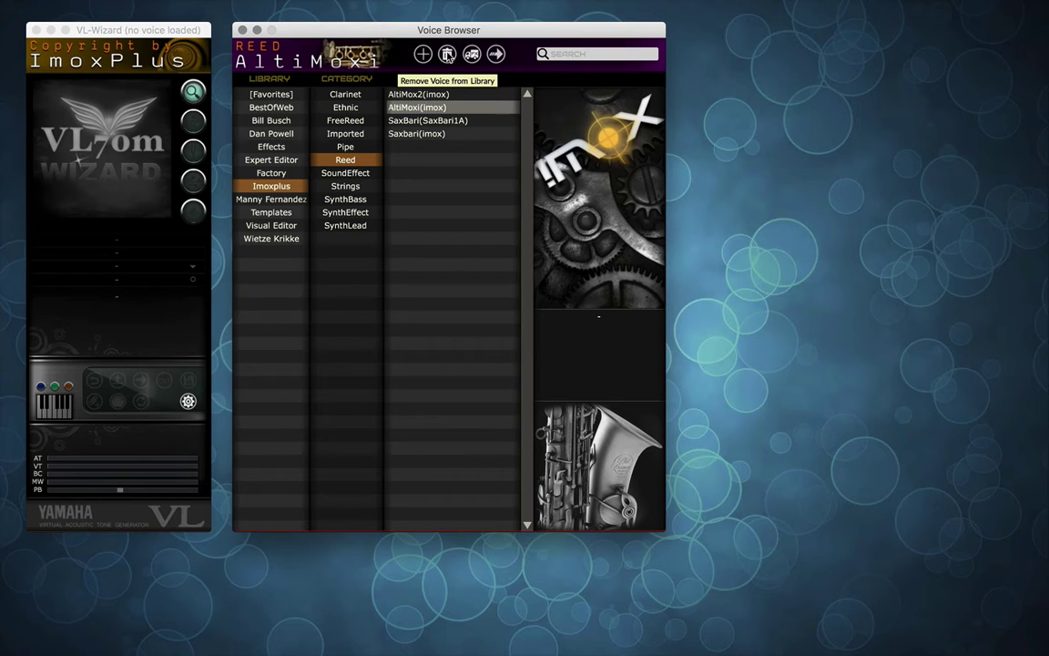
left_click(448, 55)
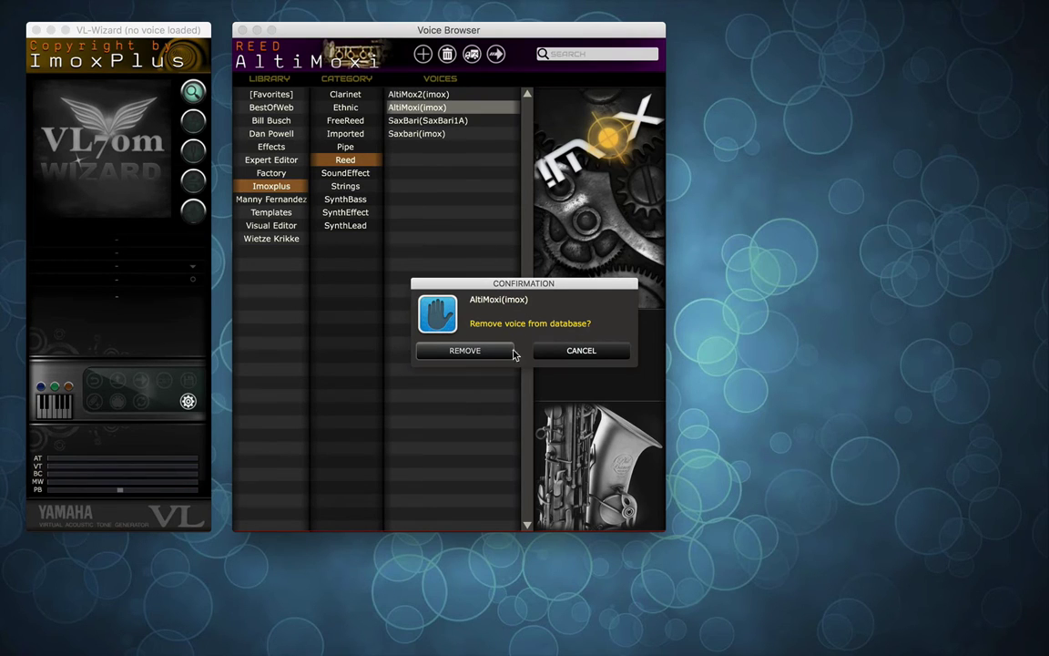
left_click(569, 354)
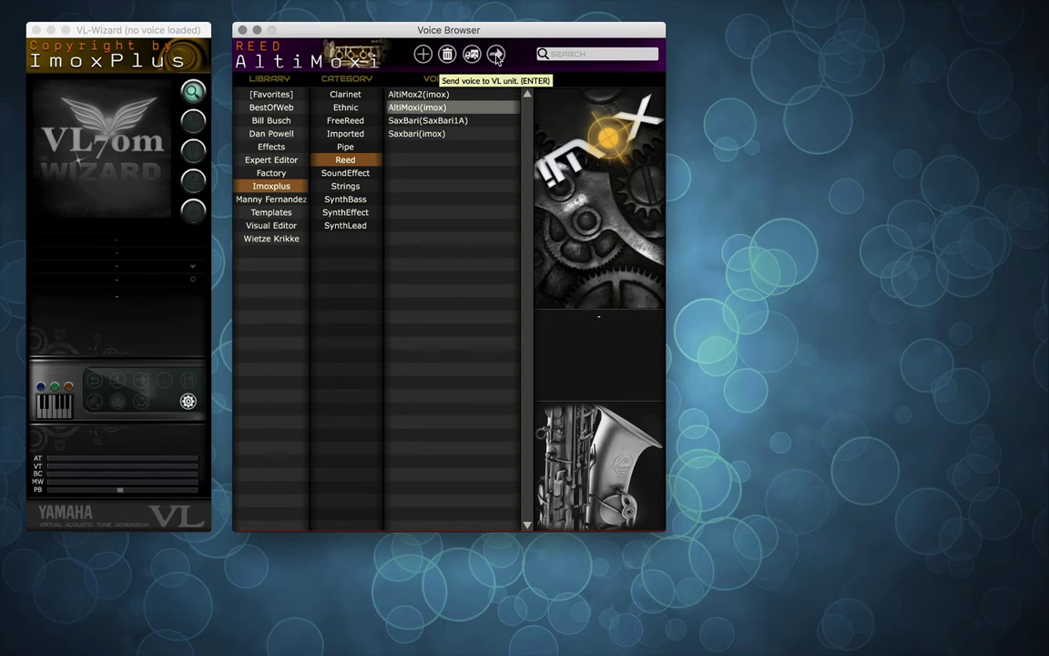
Send the SaxBari(SaxBari1A) voice from the Imoxplus Reed category to the VL unit
left_click(392, 132)
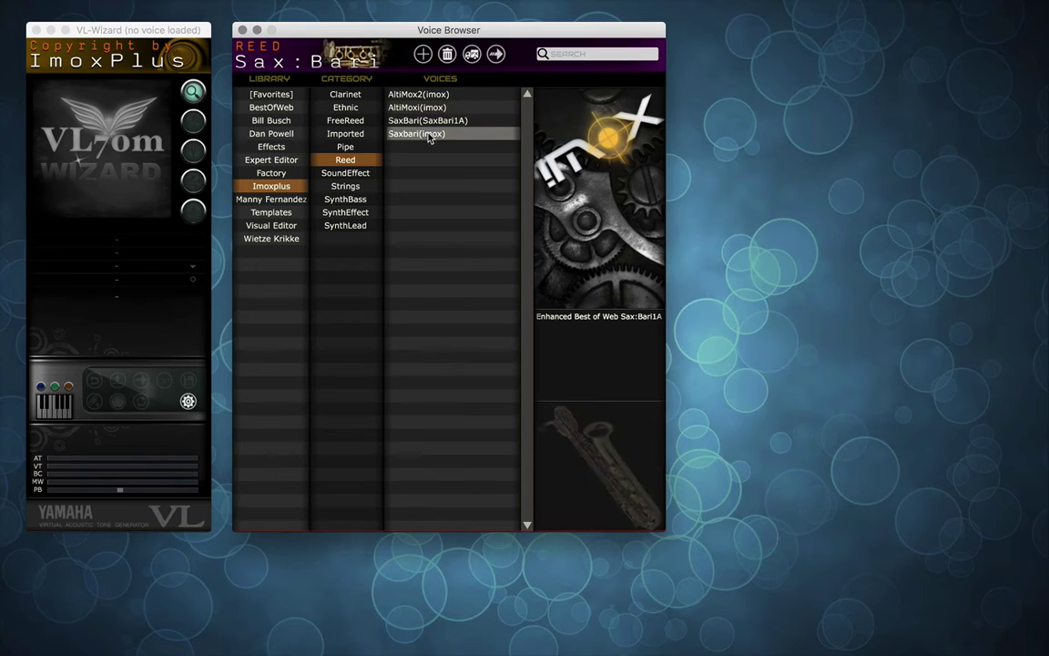
left_click(429, 95)
left_click(430, 121)
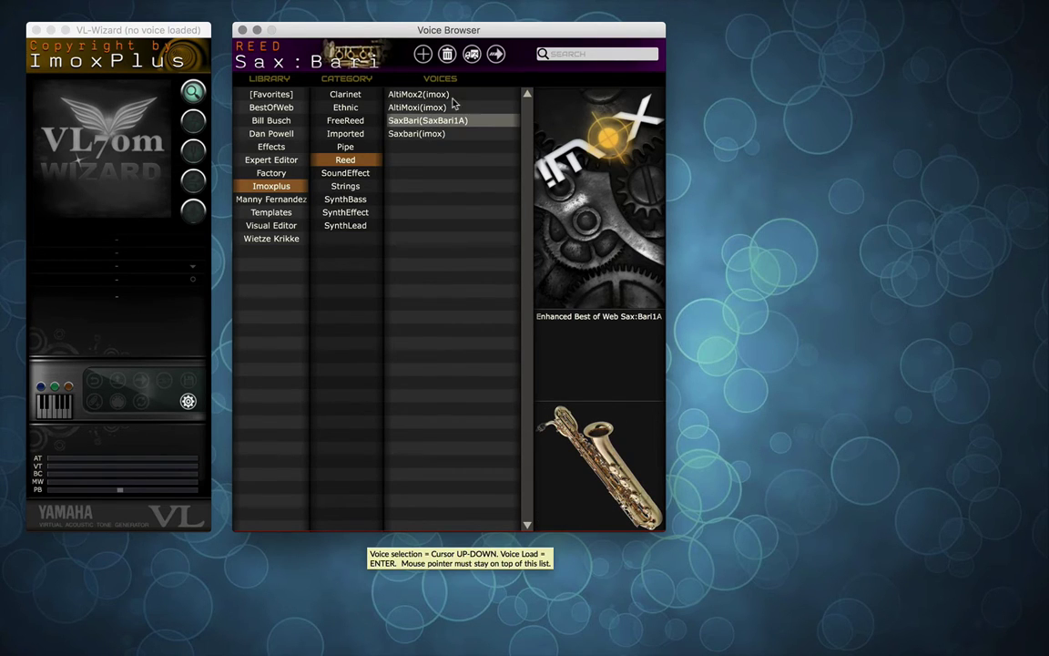
left_click(497, 57)
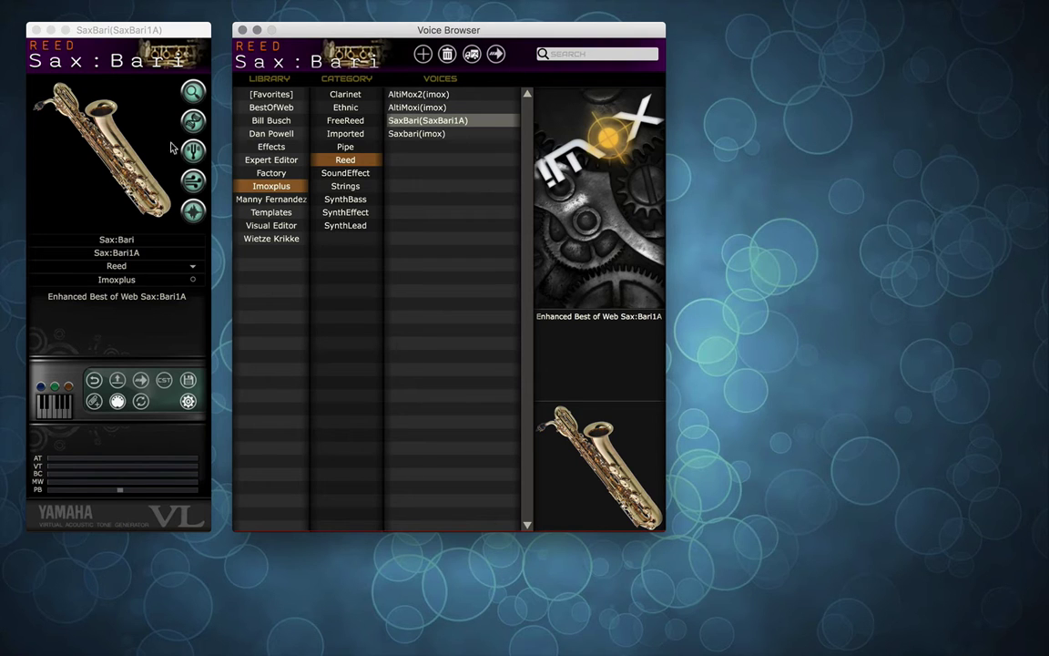
left_click(117, 238)
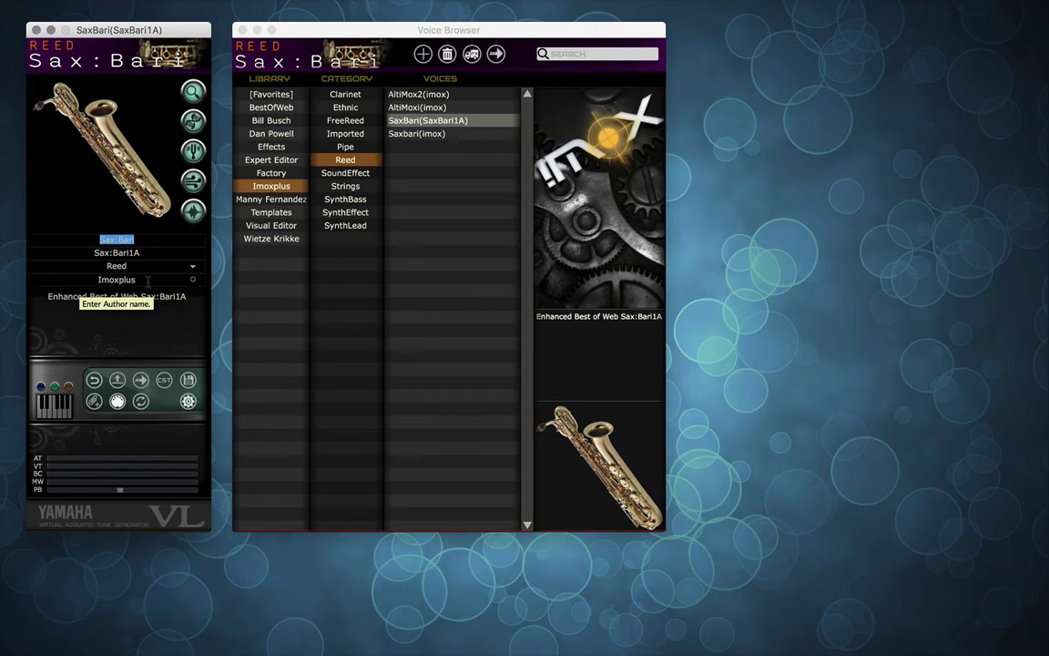
Search the Technophobia voices for "buzz", send DP-Buzzsaw(buzzsaw) to the VL unit, and close the voice browser
left_click(343, 32)
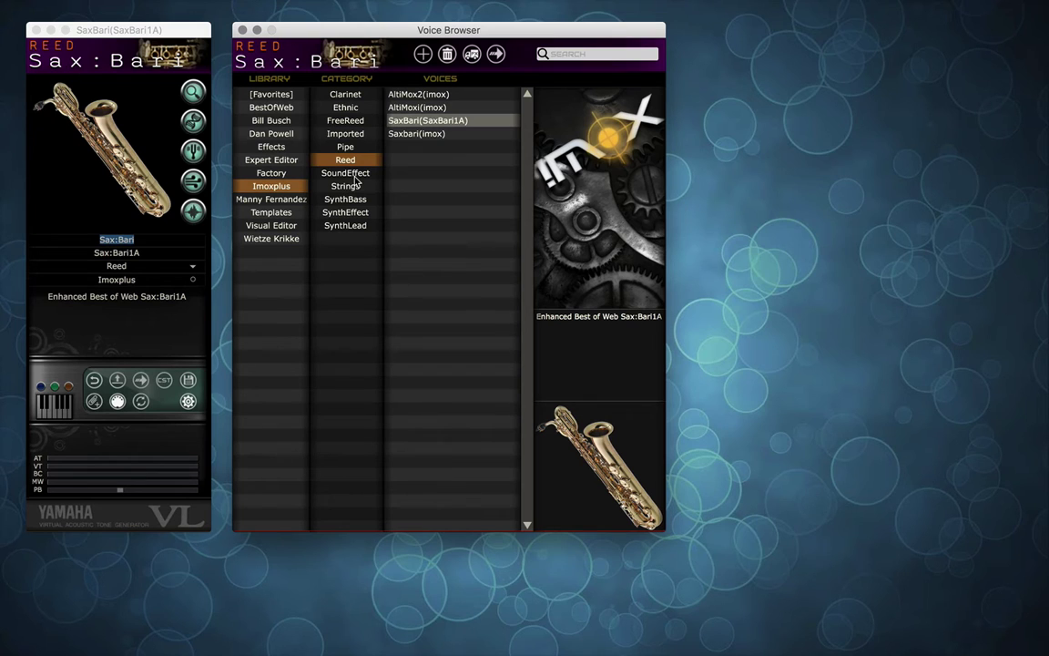
left_click(266, 133)
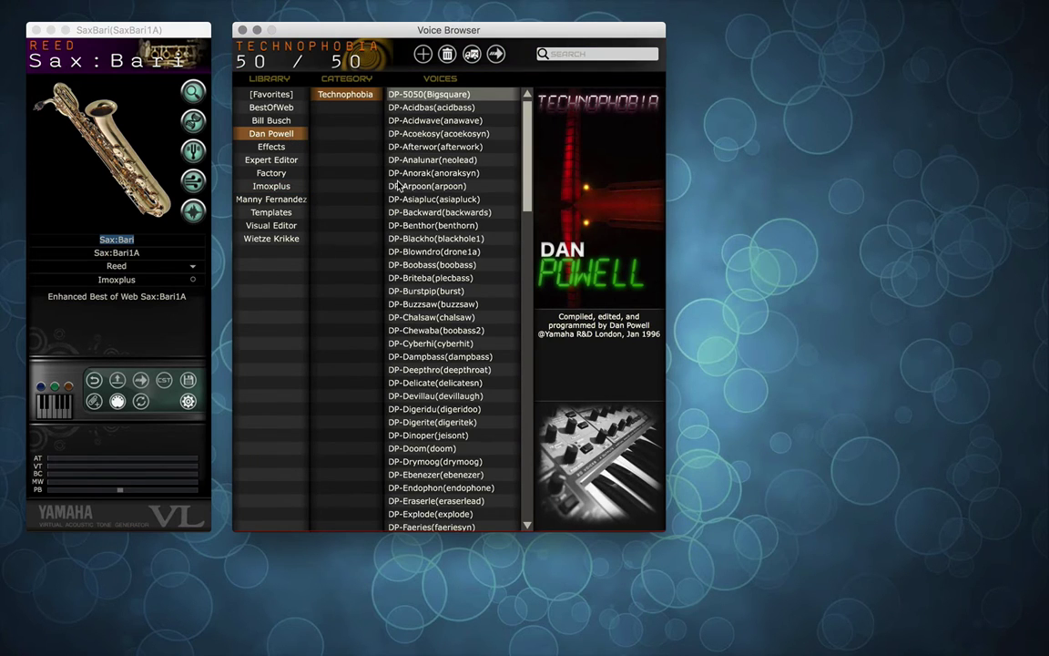
left_click(589, 55)
type("buzz")
key("Return")
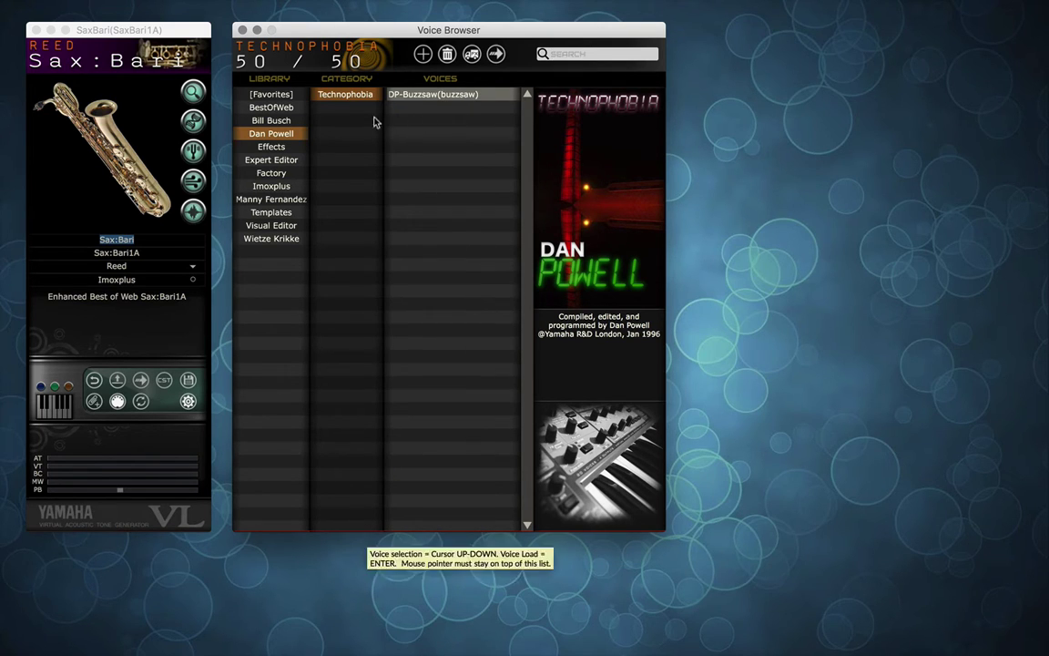
left_click(438, 97)
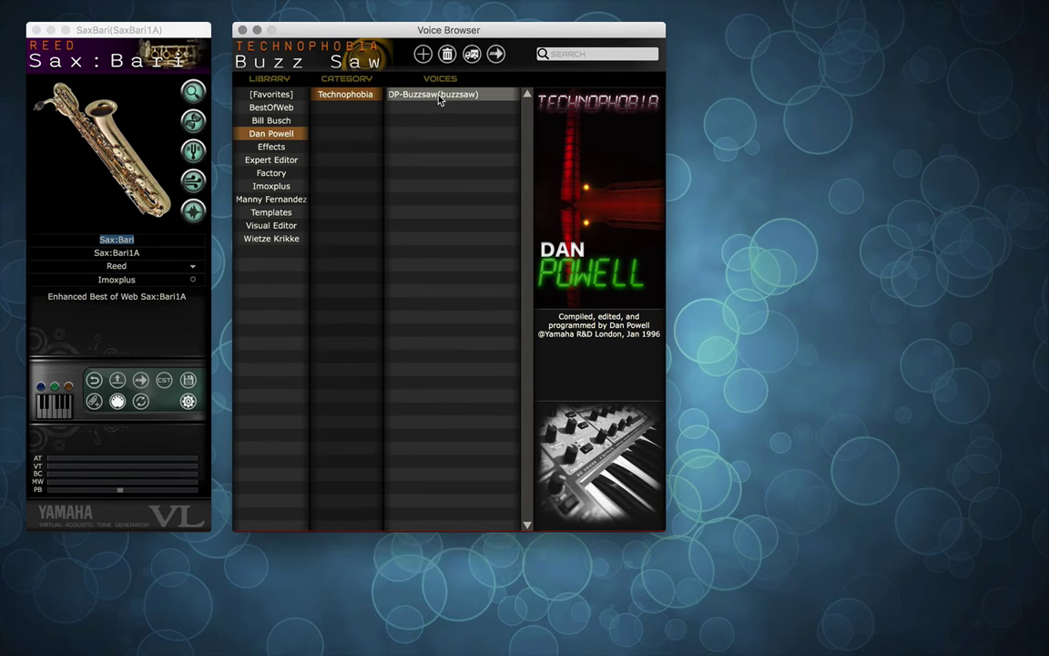
left_click(497, 56)
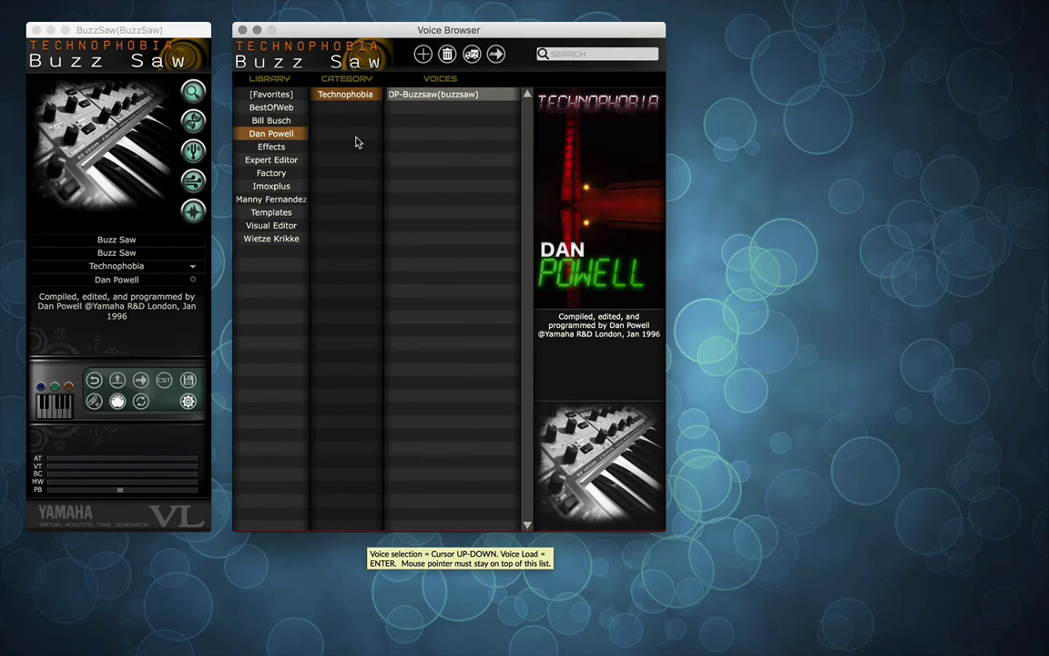
left_click(243, 32)
Open the Element Editor for the loaded voice and look over its parameter sections, from Algorithm - Routing to the Growl envelope
mouse_move(80, 162)
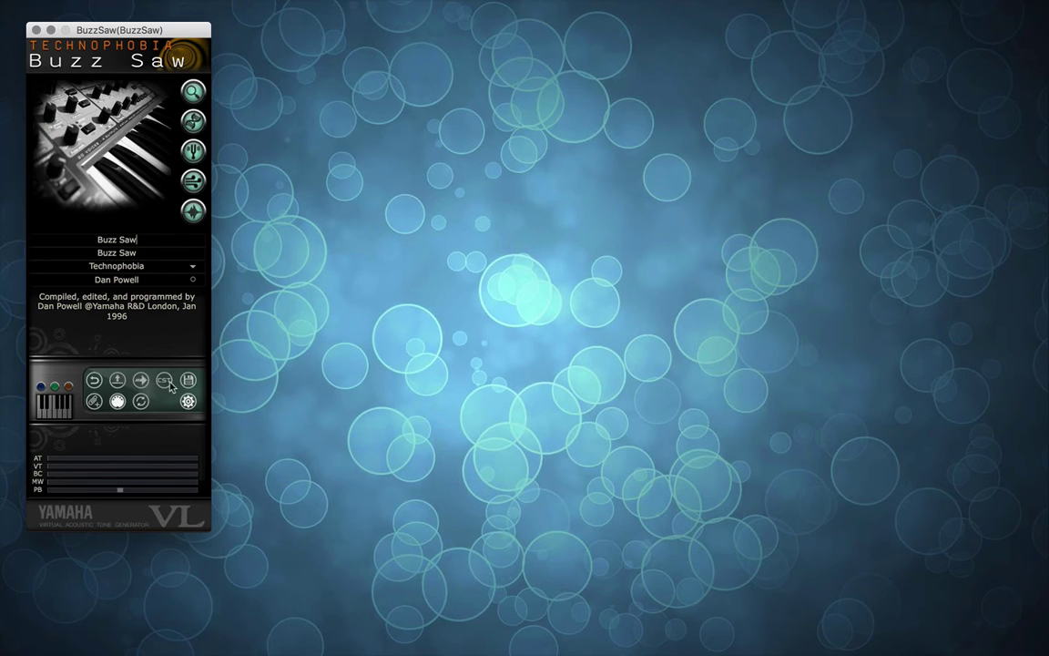
left_click(194, 122)
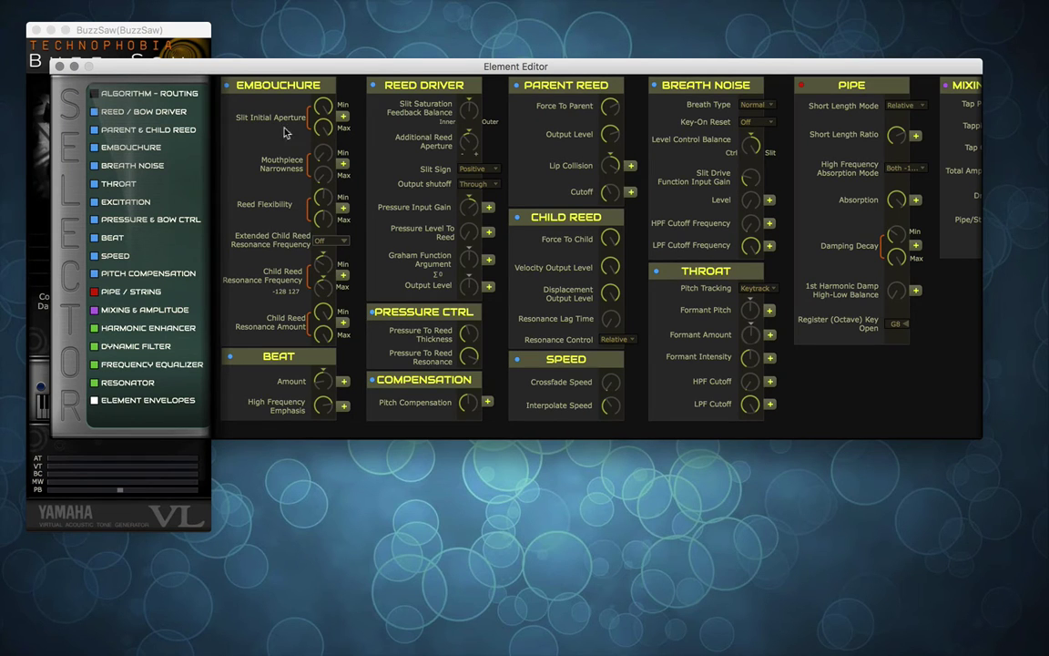
mouse_move(483, 172)
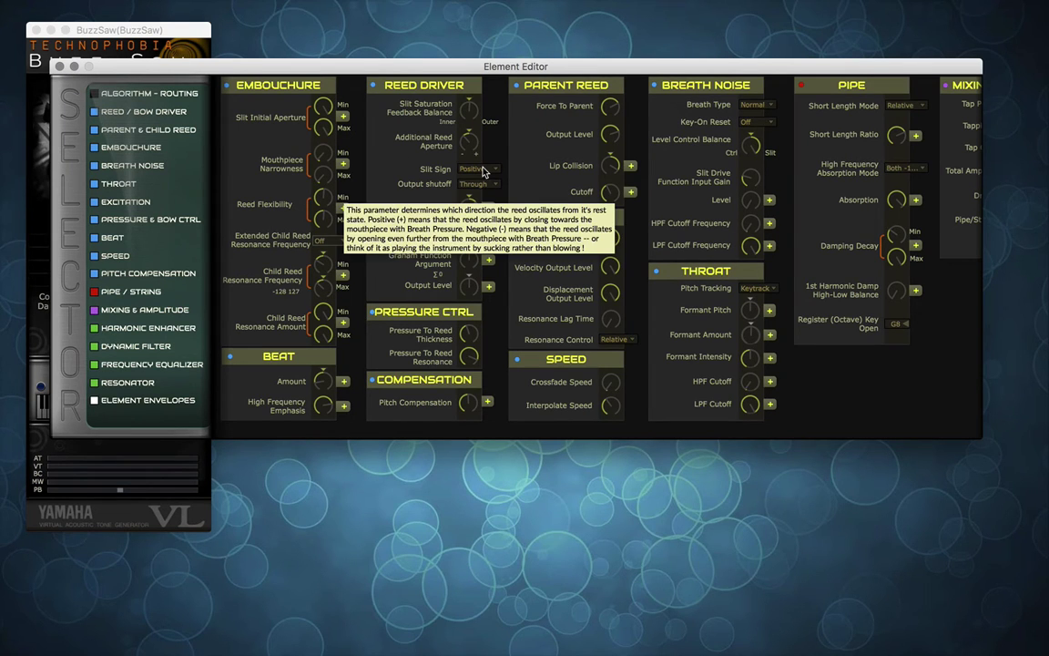
scroll(546, 164, "right", 10)
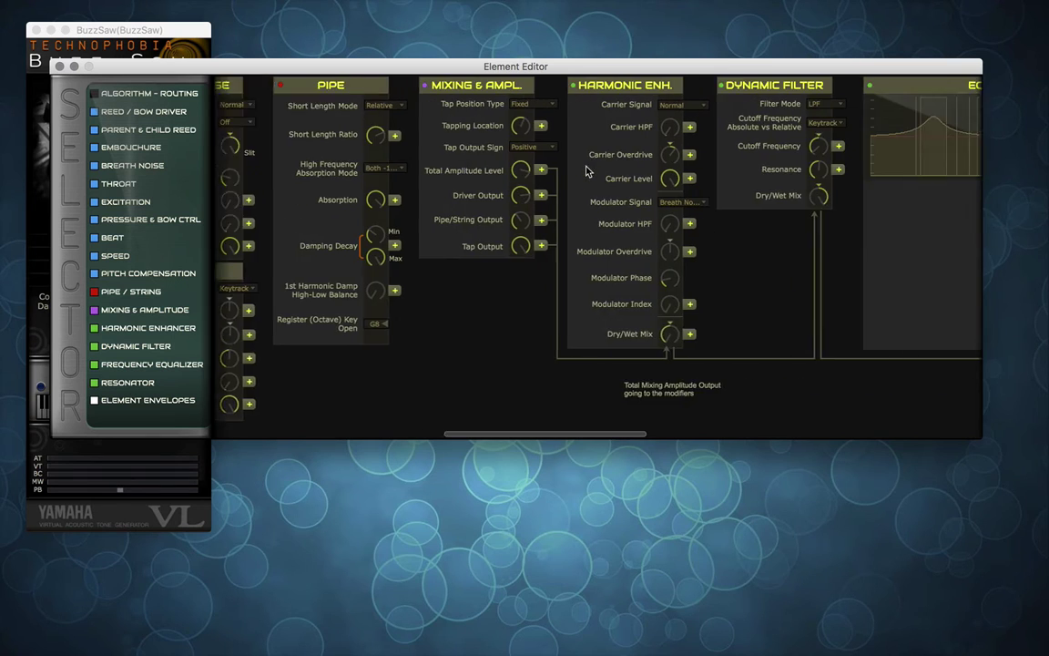
scroll(587, 172, "right", 15)
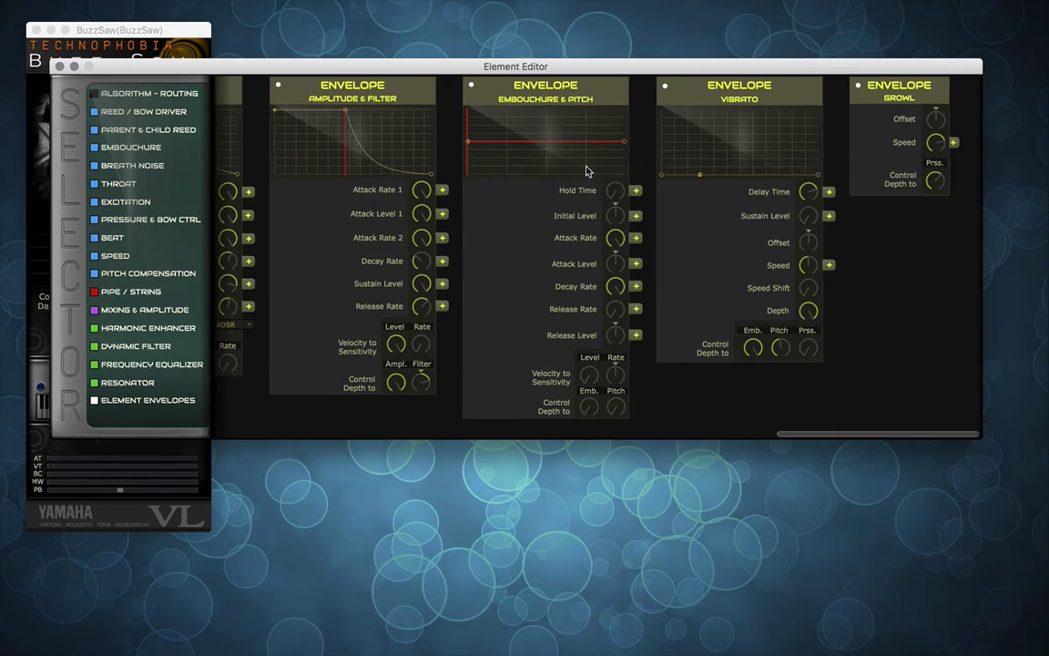
scroll(588, 171, "left", 20)
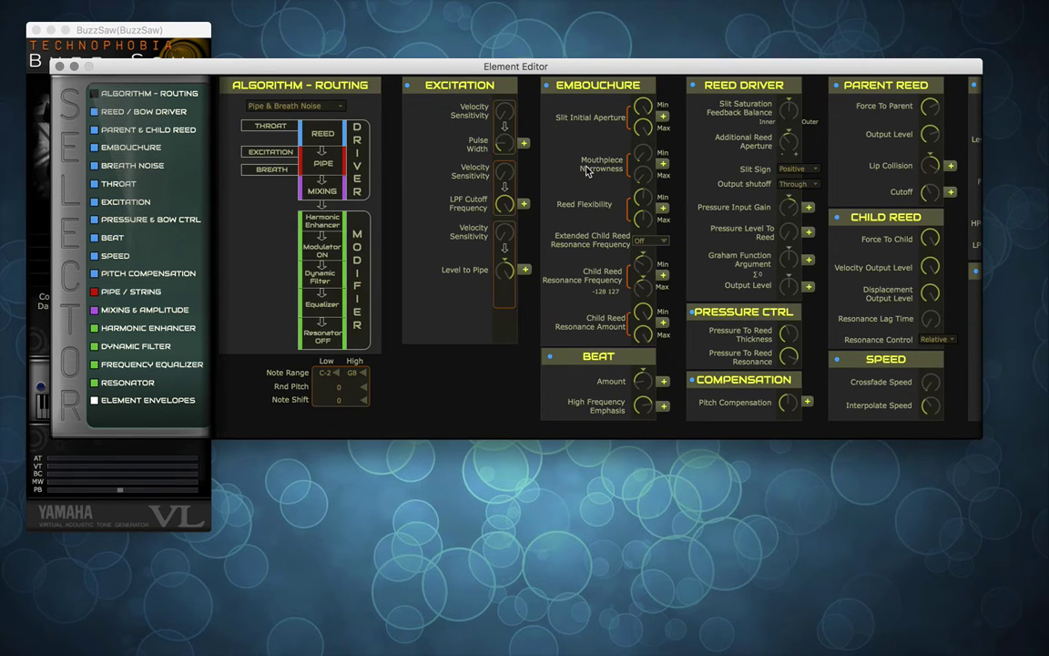
scroll(587, 171, "right", 15)
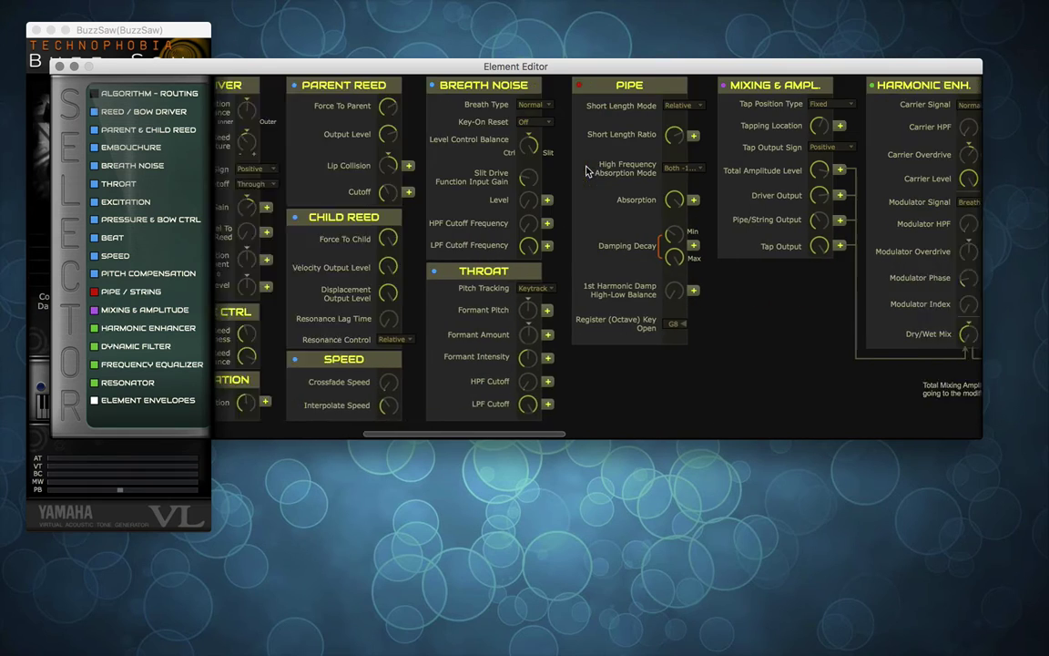
scroll(587, 171, "right", 15)
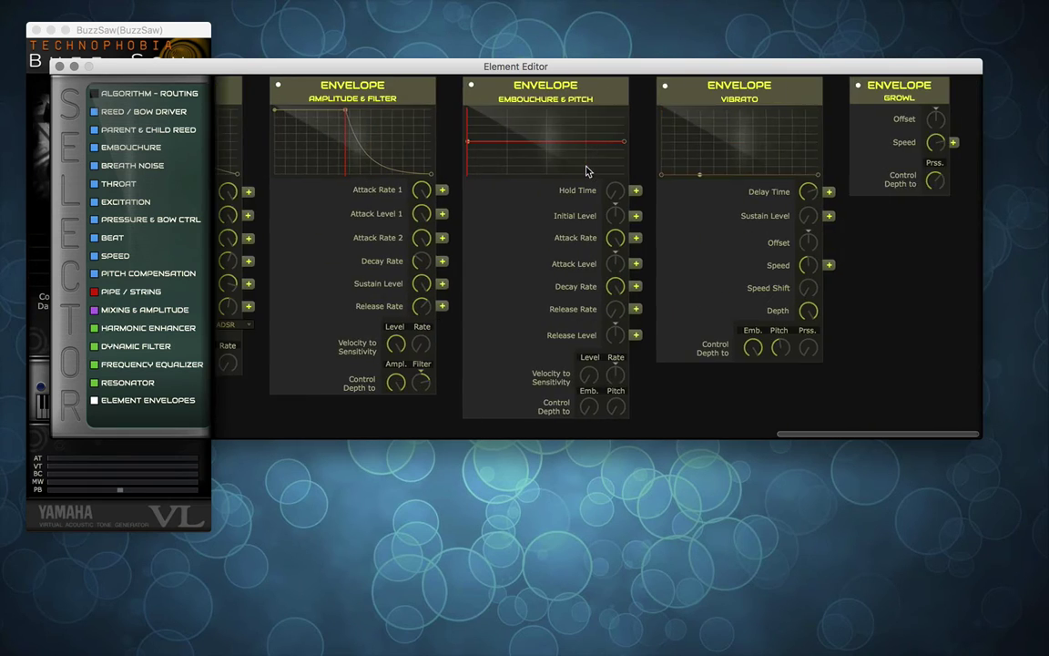
scroll(587, 172, "left", 20)
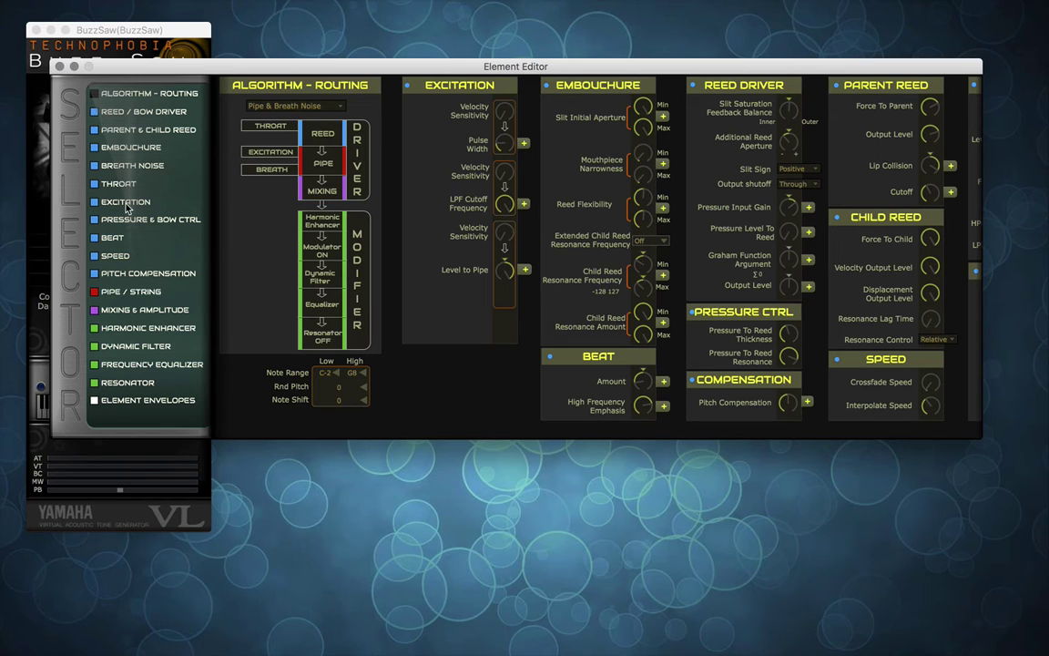
mouse_move(126, 206)
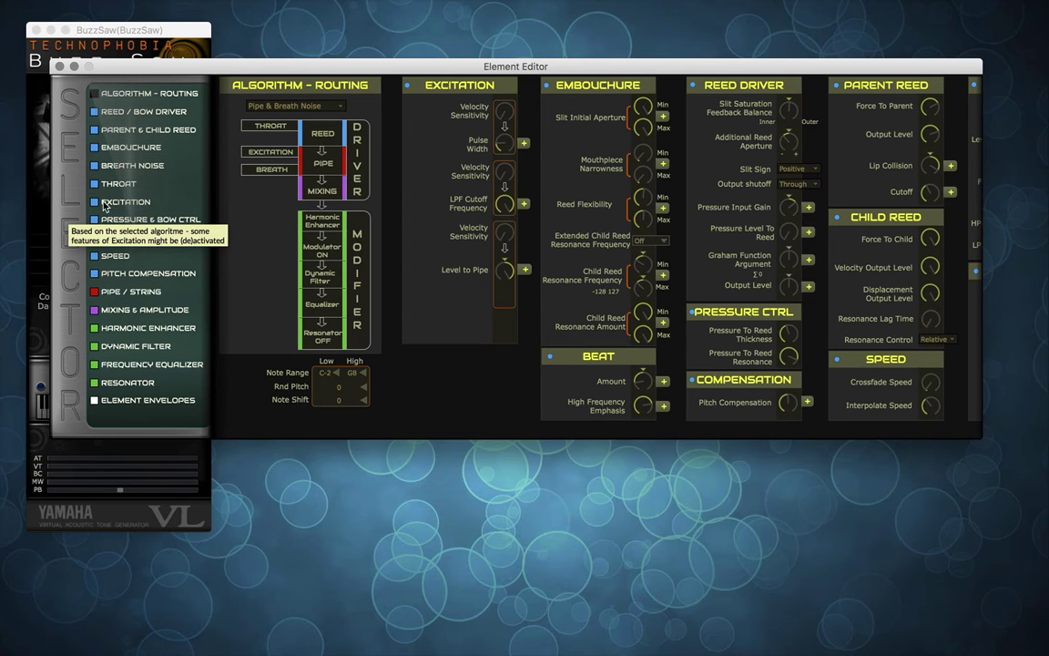
left_click(105, 206)
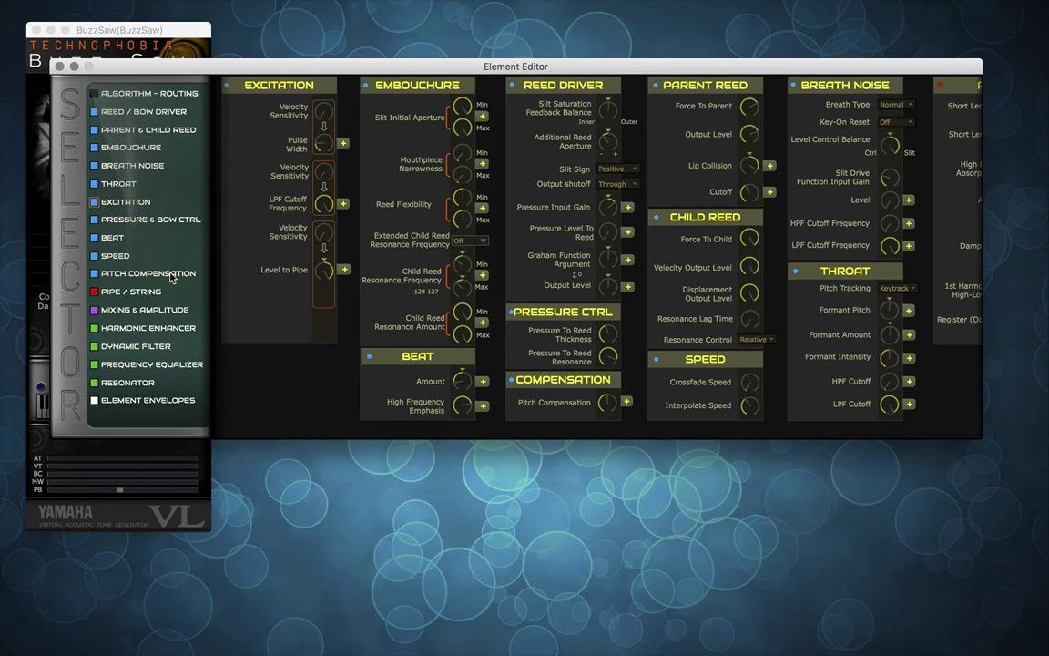
Lower the frequency, gain and Q of equalizer band 1, and raise the resonator's DL3 point
left_click(153, 330)
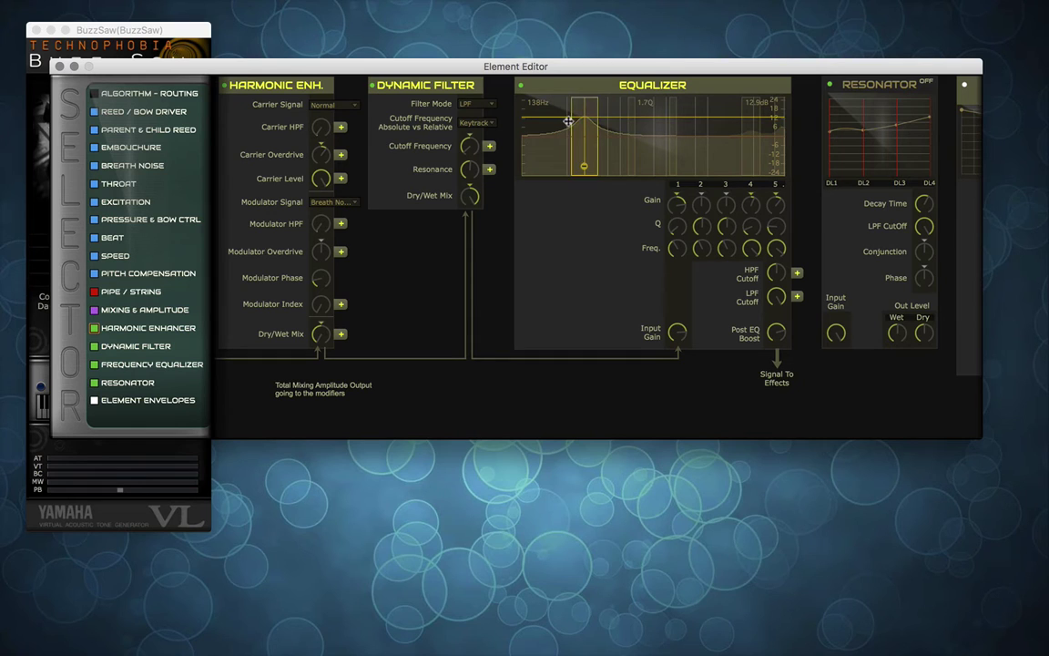
mouse_move(587, 125)
left_mouse_down()
mouse_move(584, 163)
mouse_move(566, 137)
mouse_move(575, 125)
left_mouse_up()
left_click_drag(677, 226, 677, 237)
scroll(654, 289, "right", 5)
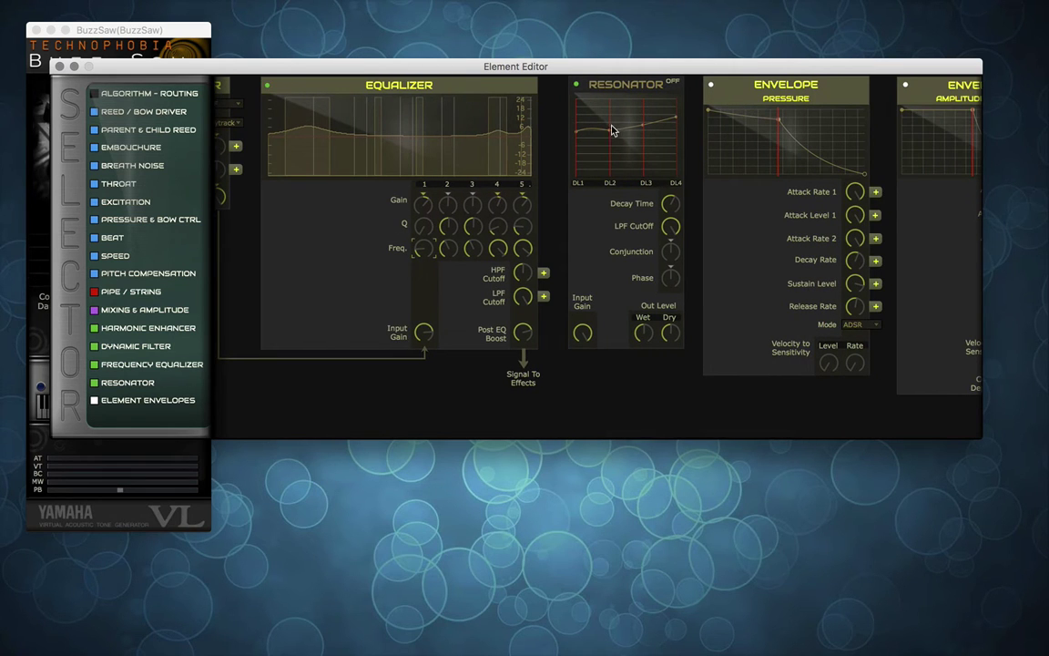
left_click_drag(613, 131, 644, 113)
Reduce Attack Rate 1 and Attack Level 1 of the Pressure envelope
left_click_drag(779, 126, 779, 132)
mouse_move(709, 115)
scroll(747, 169, "right", 4)
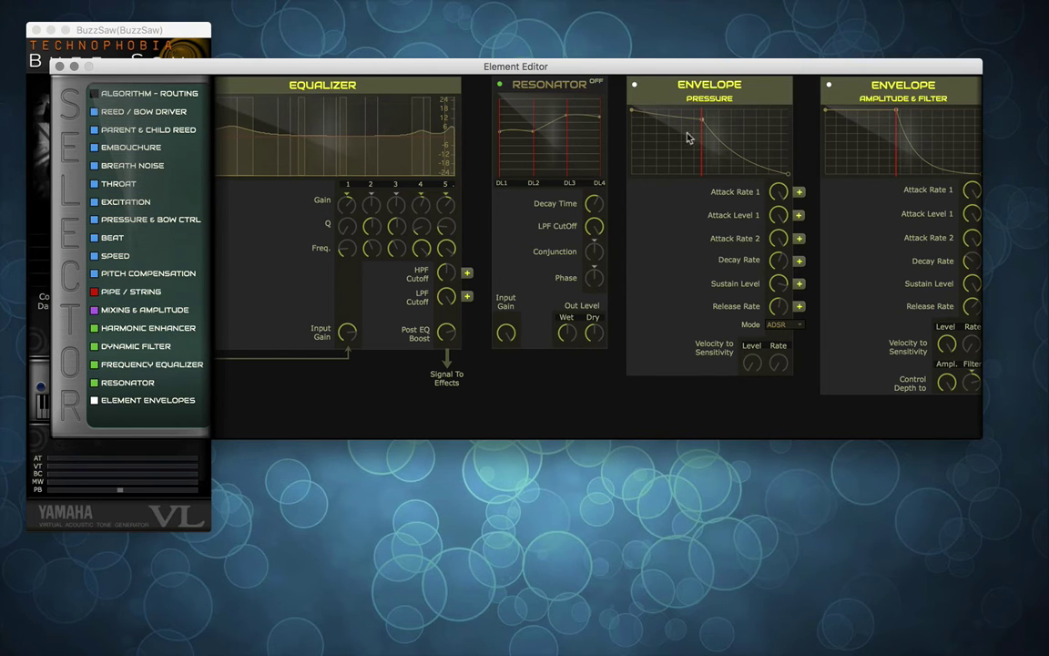
mouse_move(778, 194)
left_click_drag(777, 193, 770, 262)
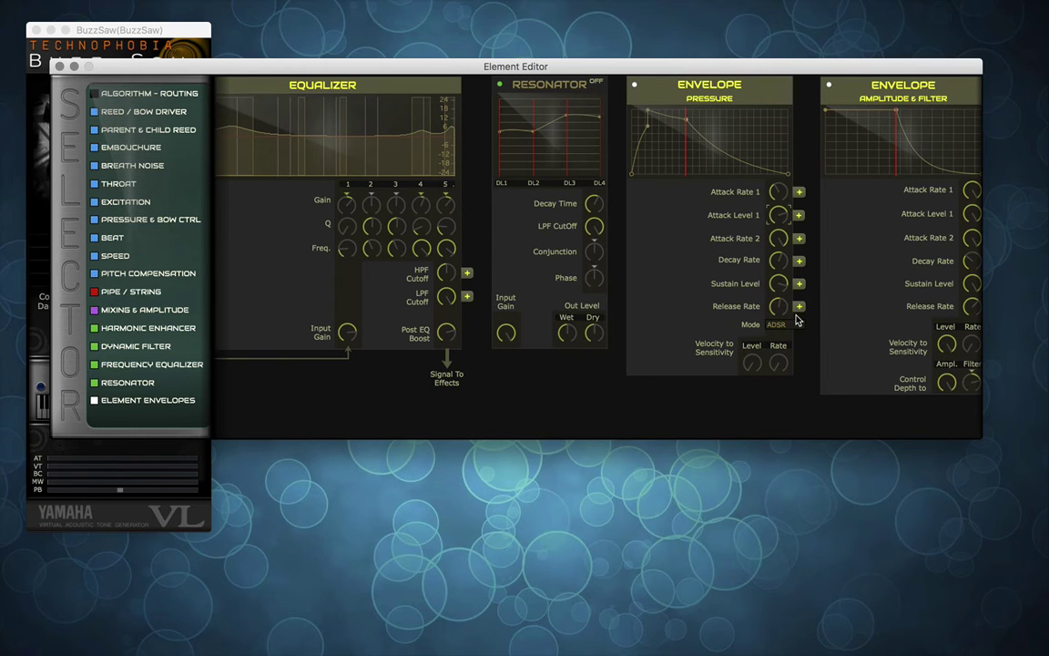
scroll(796, 316, "right", 10)
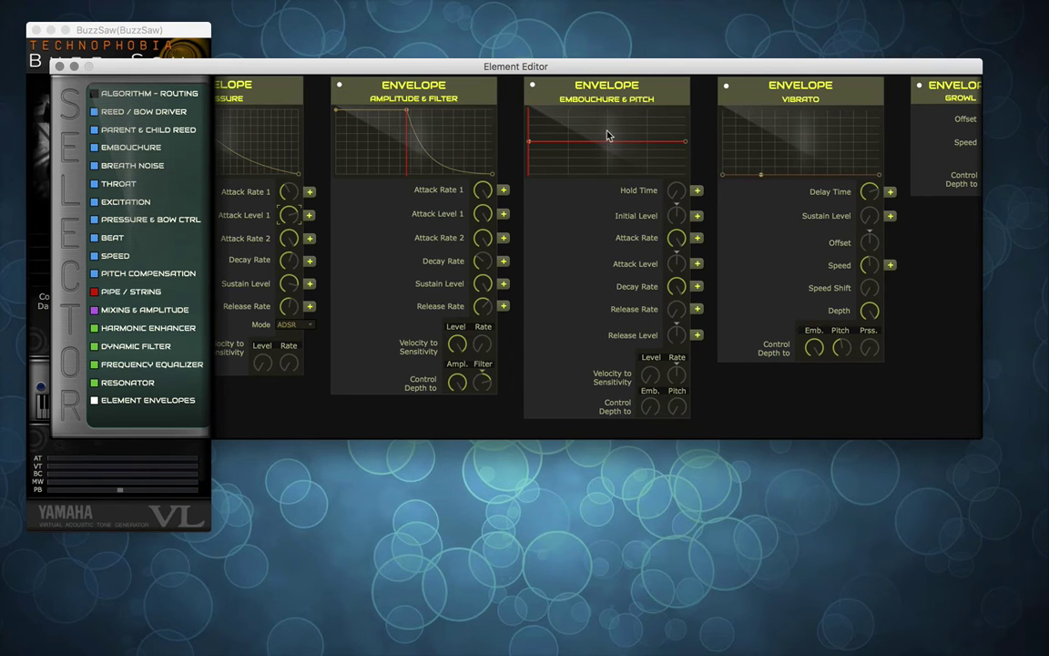
Return to the Algorithm - Routing section and set the algorithm to String & Breath Noise
scroll(677, 141, "left", 10)
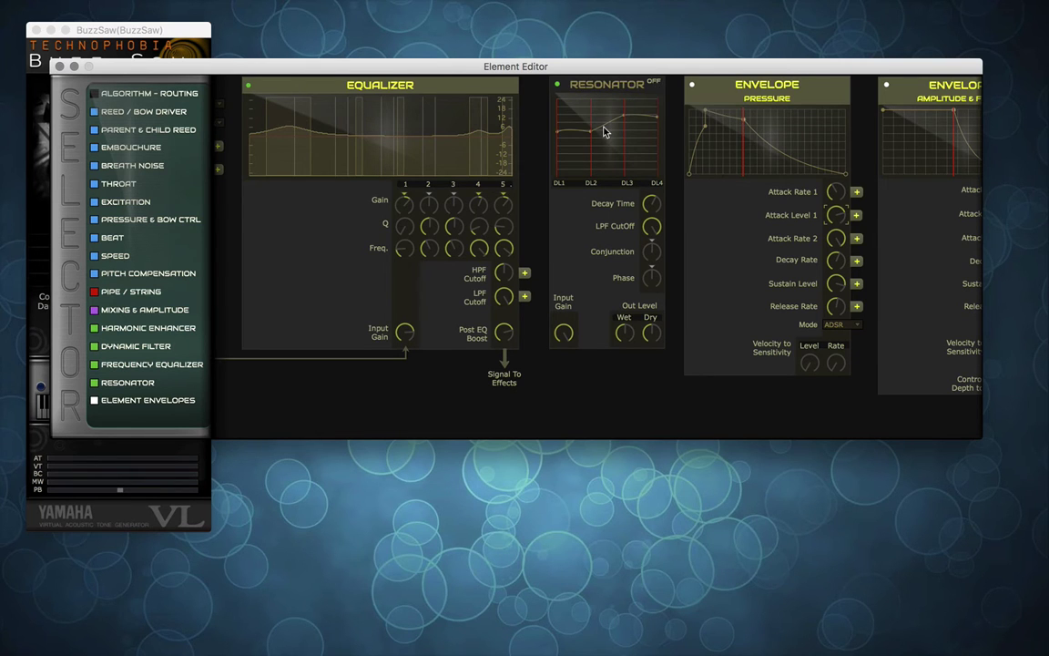
scroll(604, 123, "left", 5)
scroll(604, 132, "left", 4)
scroll(560, 261, "left", 11)
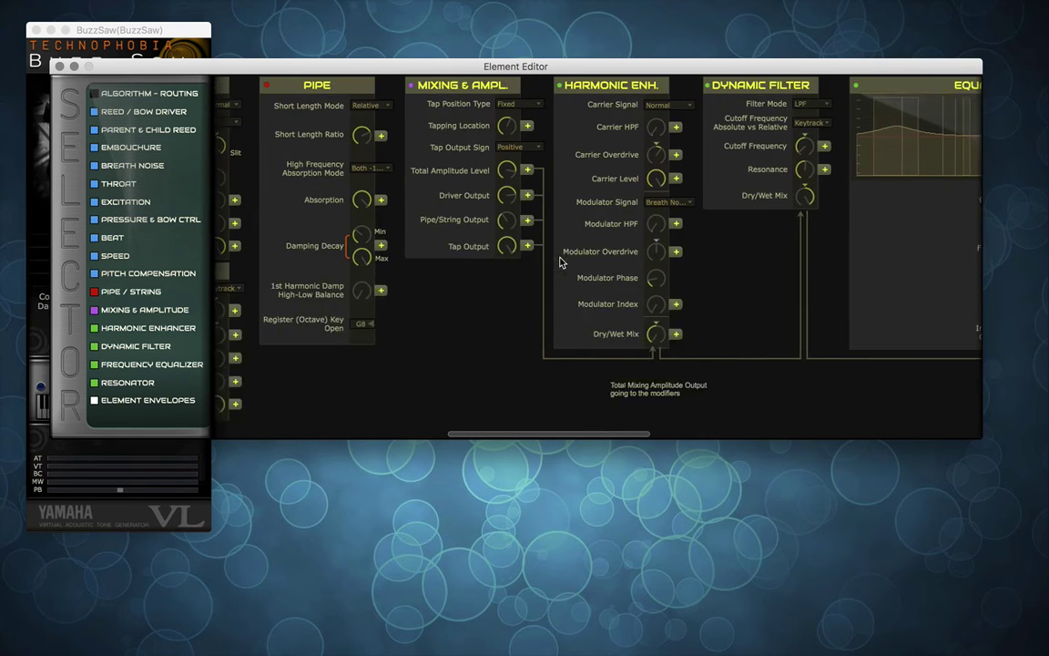
scroll(560, 261, "left", 12)
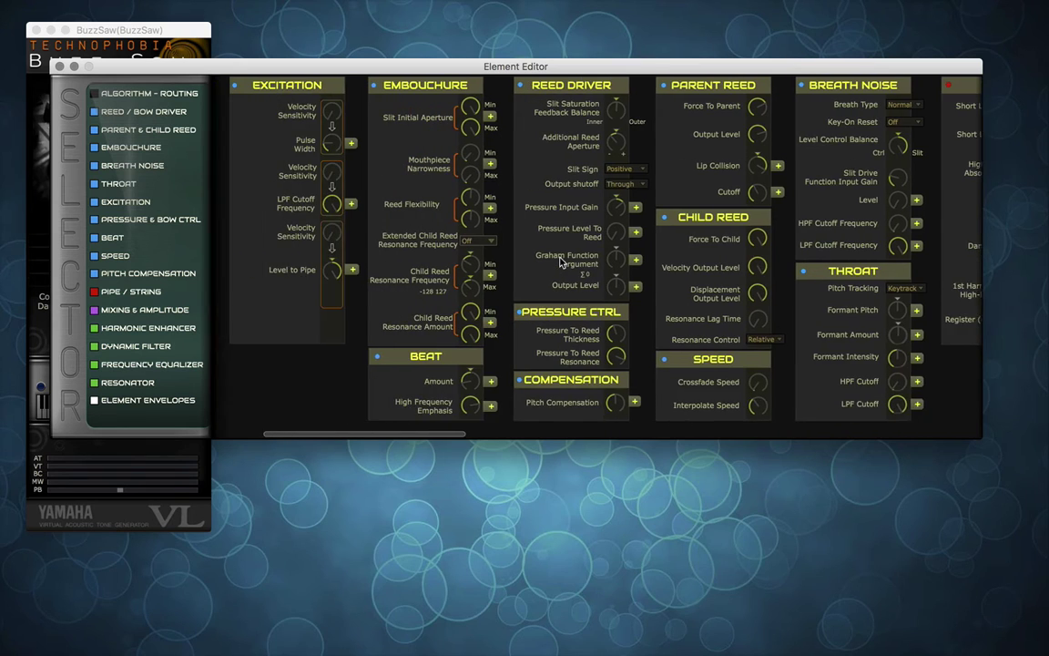
scroll(560, 261, "left", 3)
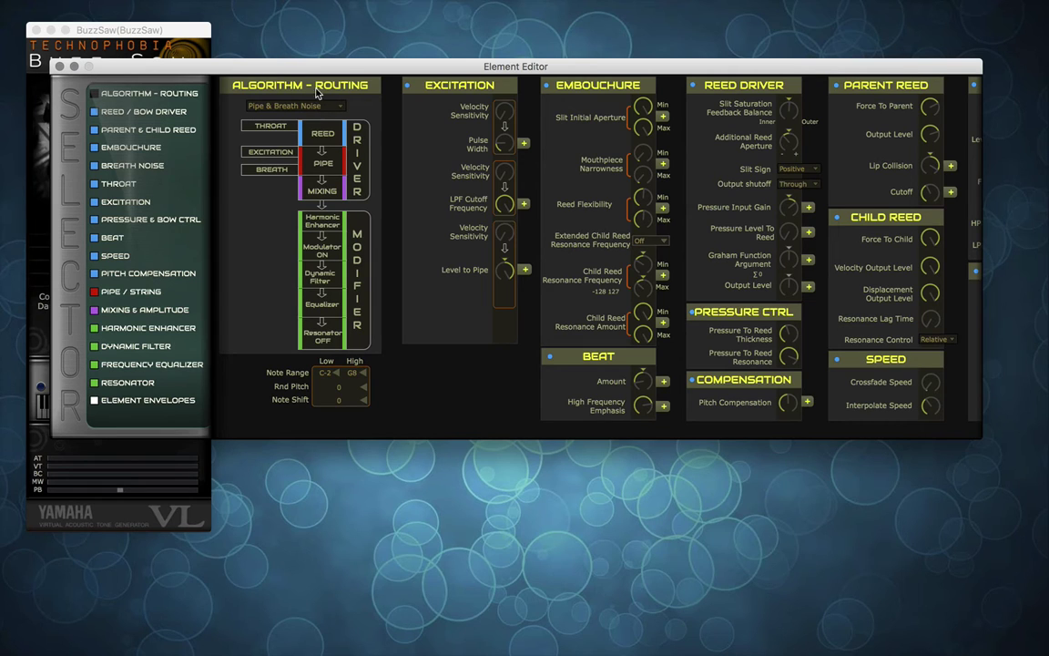
left_click(336, 109)
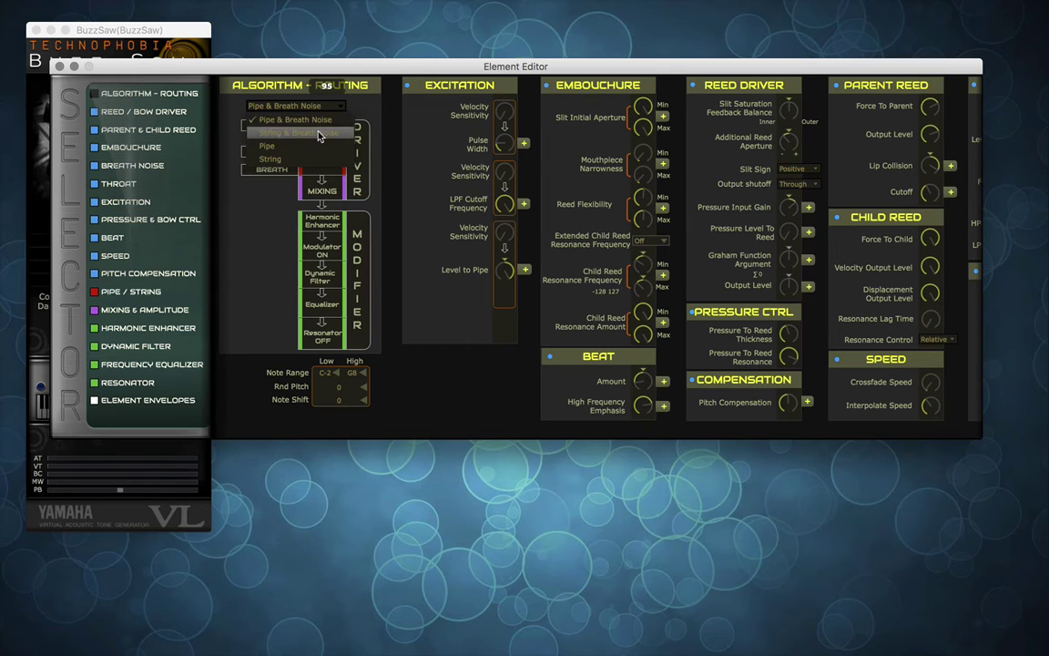
left_click(320, 135)
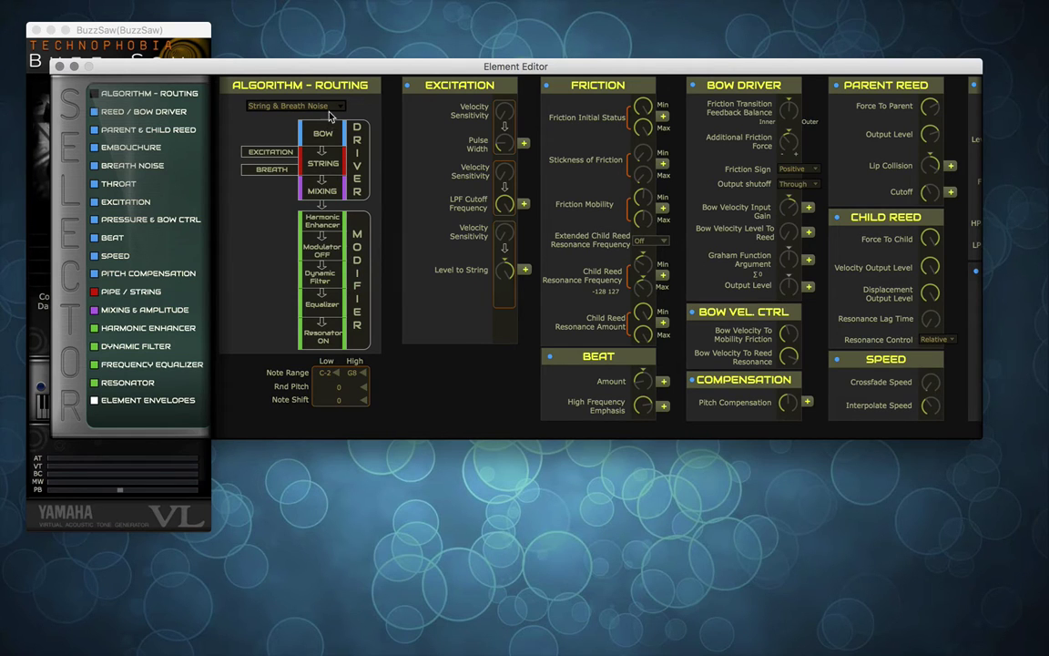
Switch the algorithm back to Pipe & Breath Noise for comparison, and return it to String & Breath Noise
left_click(297, 105)
left_click(327, 120)
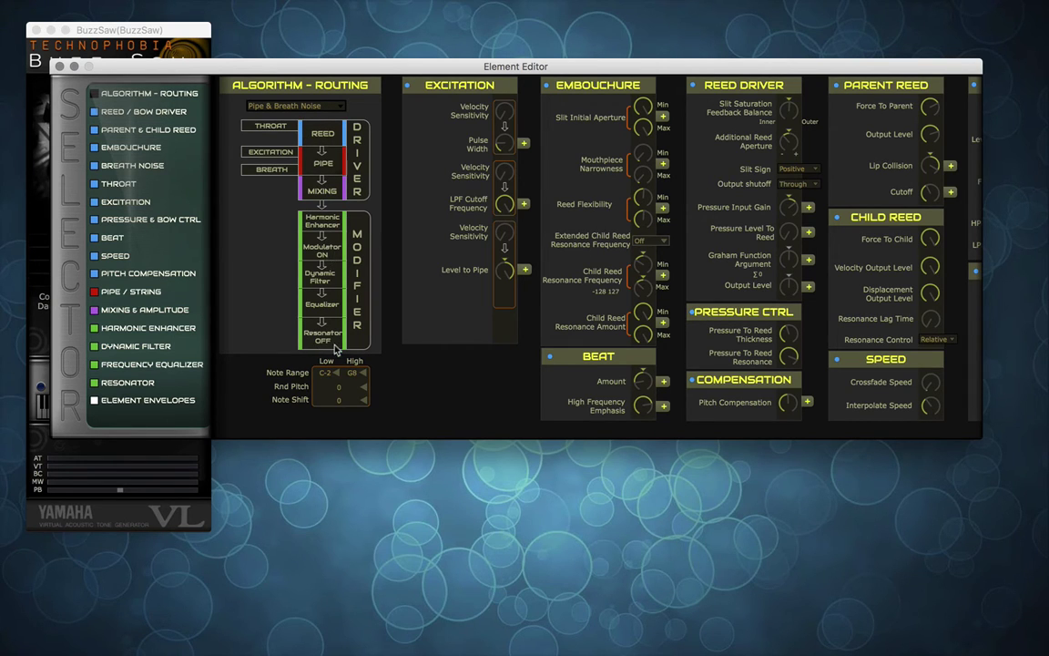
left_click(295, 103)
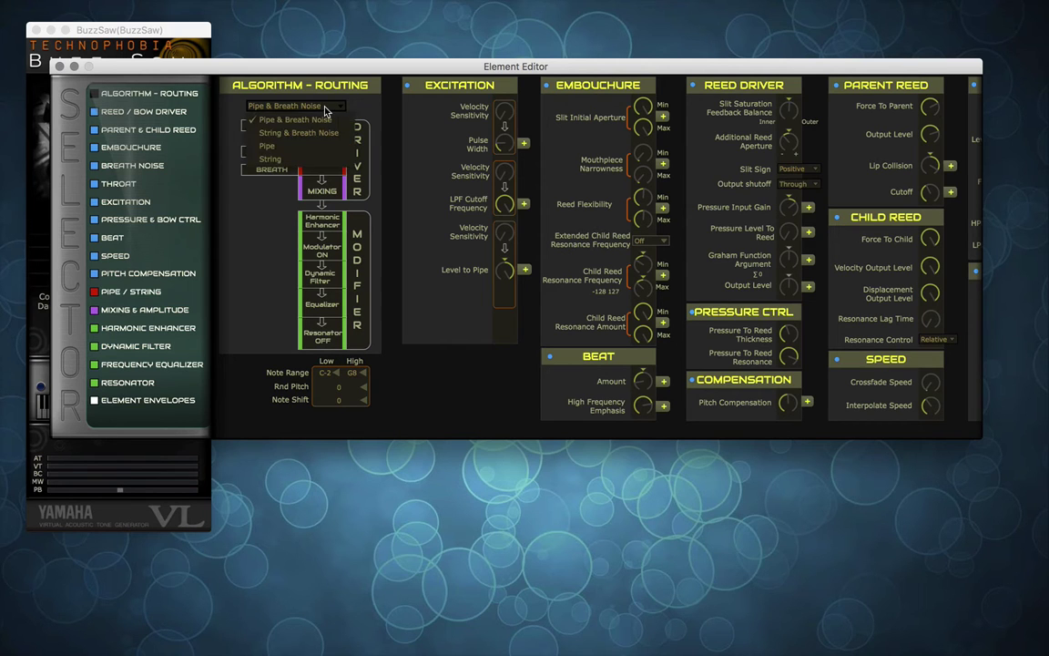
left_click(322, 132)
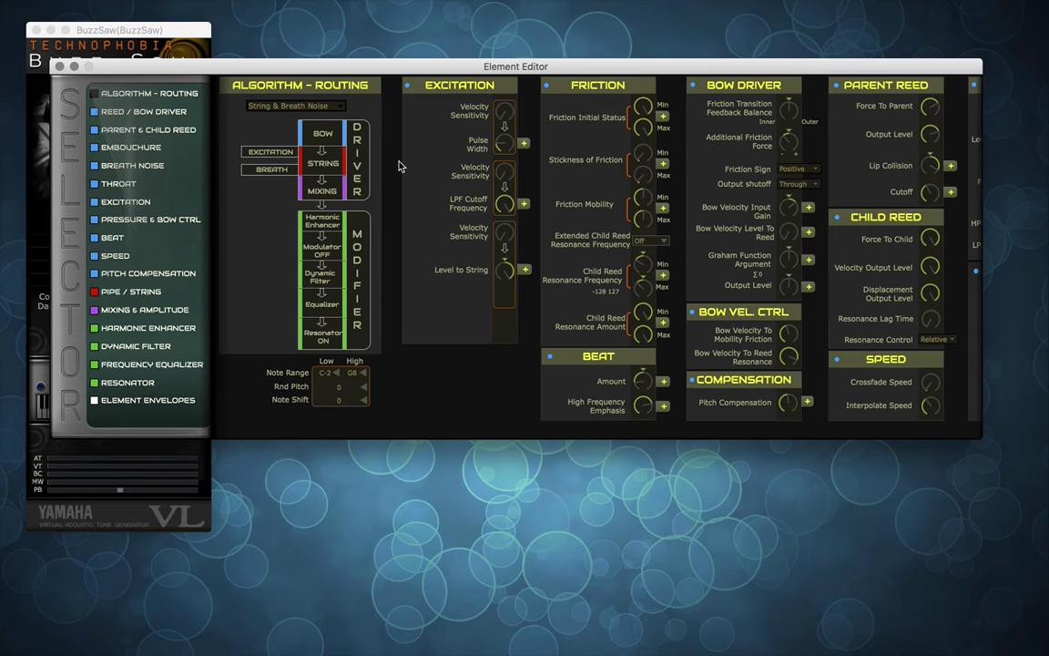
Examine the String & Breath Noise sections from Friction through the Growl envelope, and the available algorithm choices
scroll(399, 166, "right", 15)
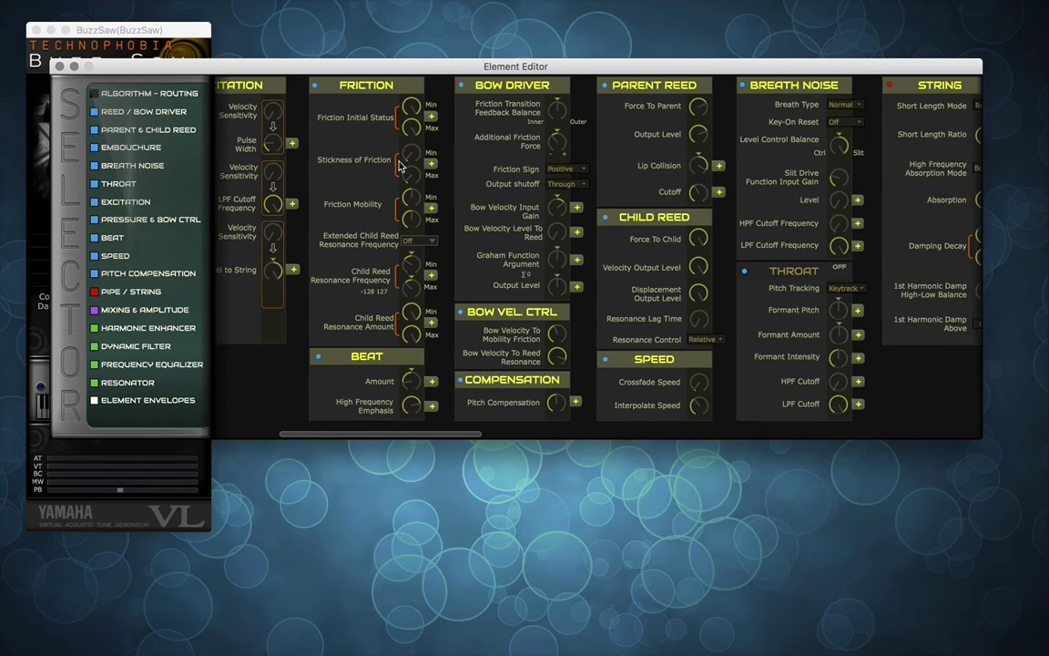
scroll(399, 166, "right", 12)
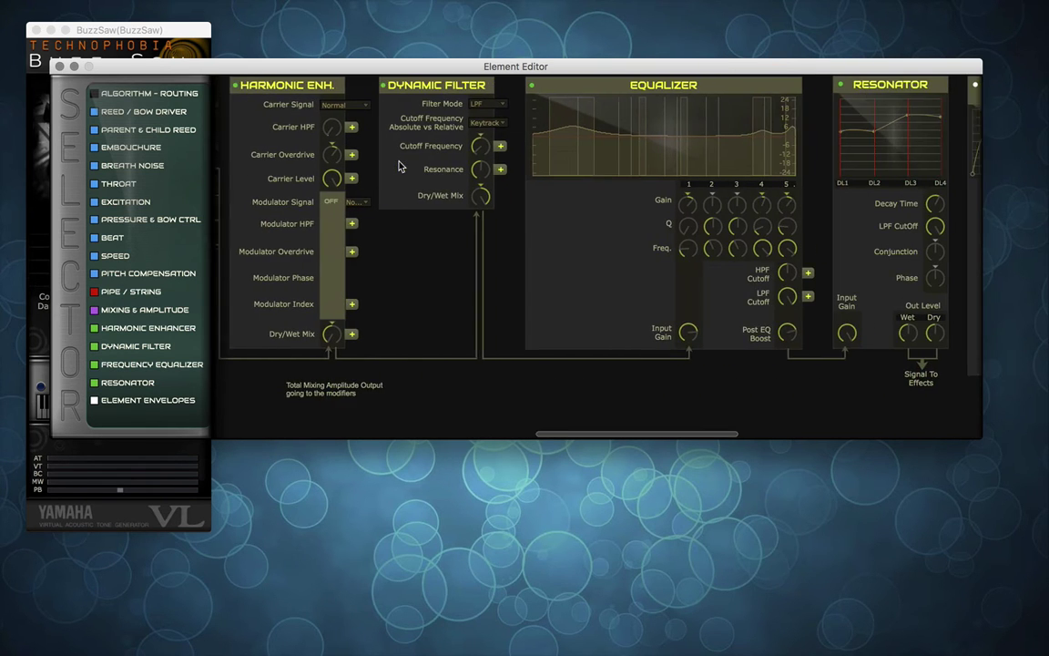
scroll(399, 166, "right", 8)
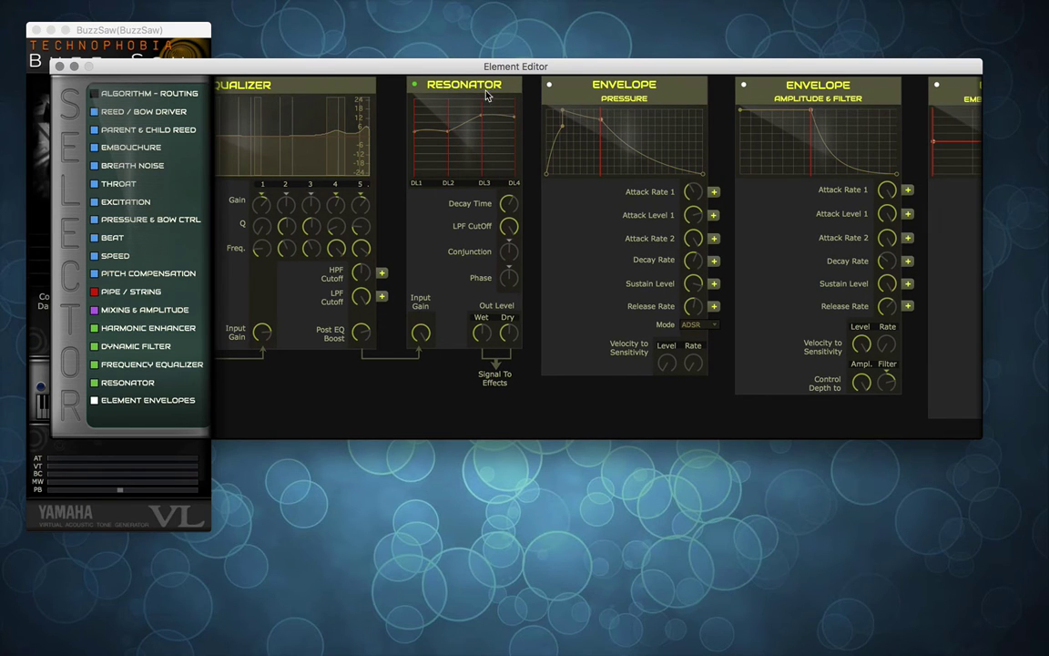
scroll(473, 206, "left", 10)
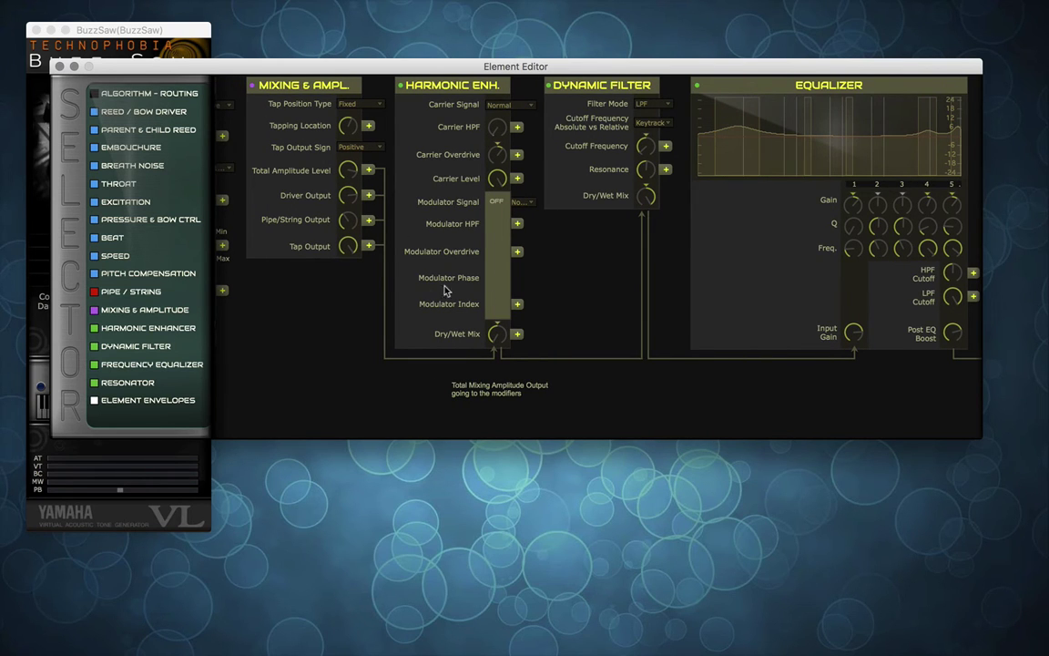
scroll(434, 272, "left", 15)
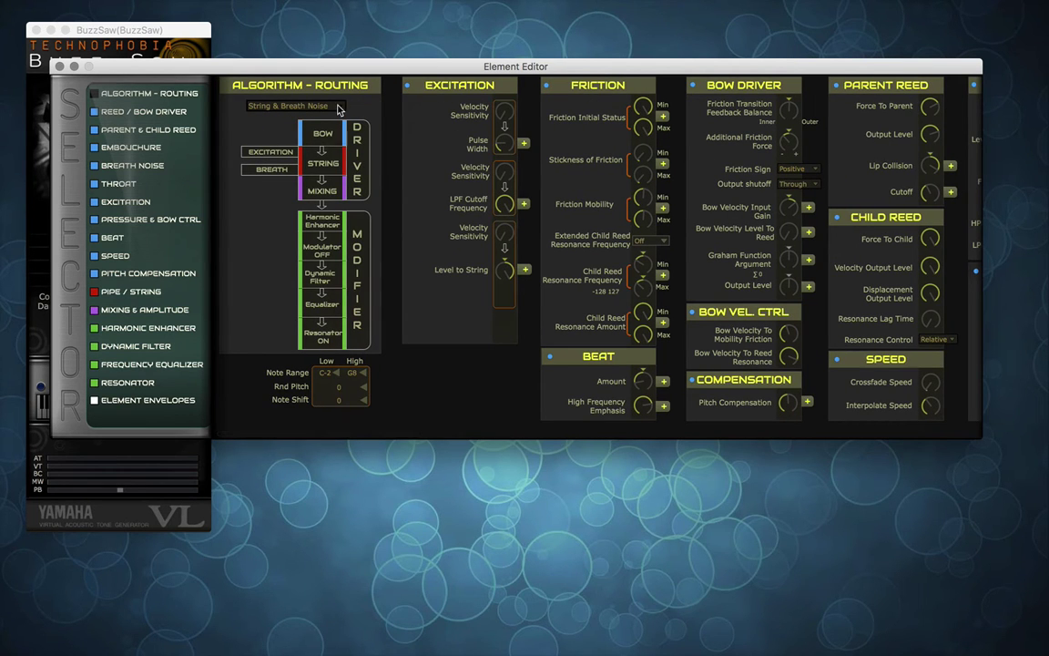
left_click(306, 106)
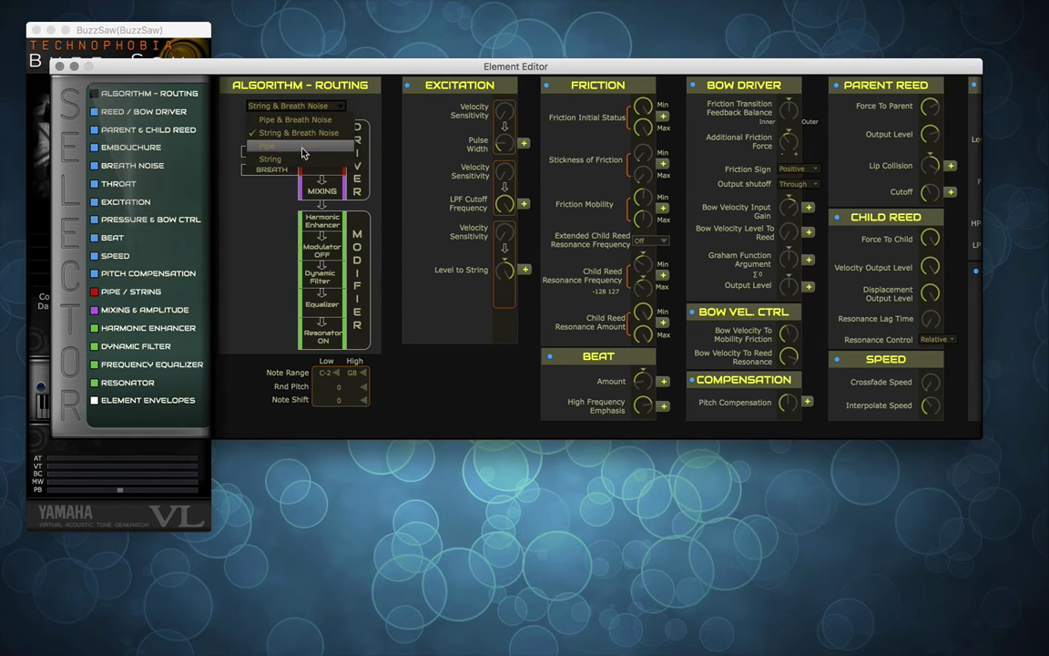
left_click(382, 120)
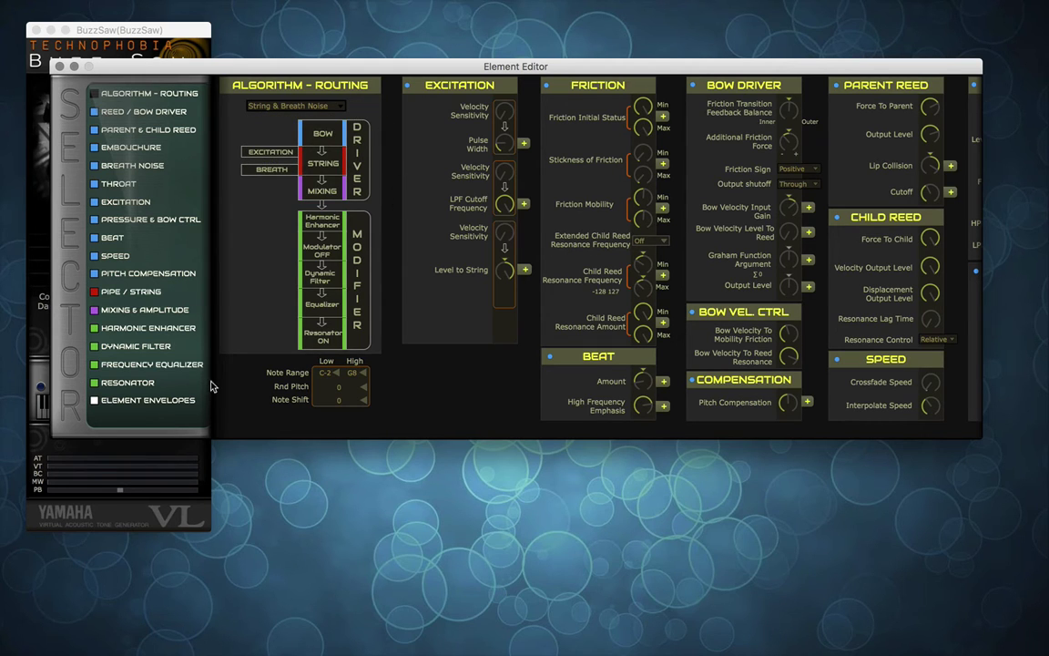
scroll(459, 401, "right", 20)
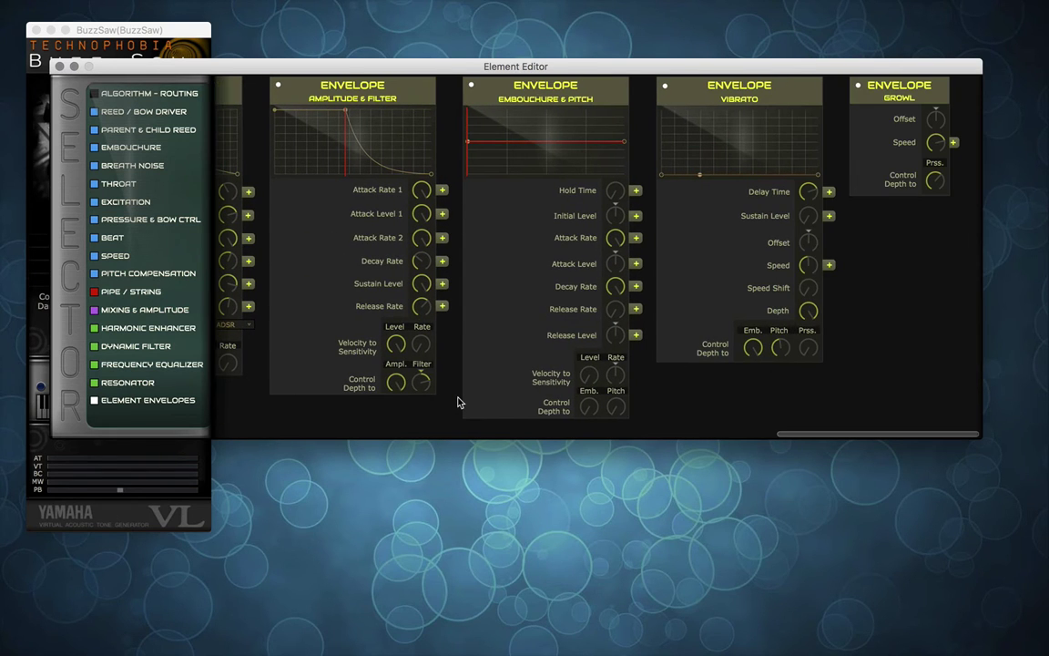
scroll(459, 401, "left", 20)
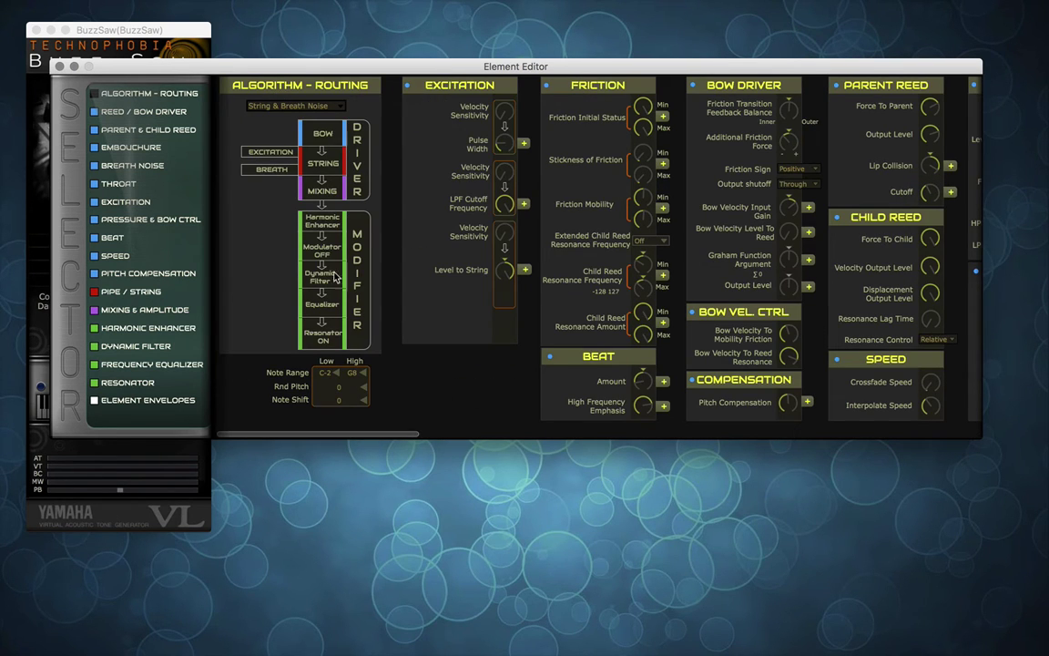
Move the Element Editor clear of the main window's controls and open the settings
left_click_drag(114, 75, 165, 22)
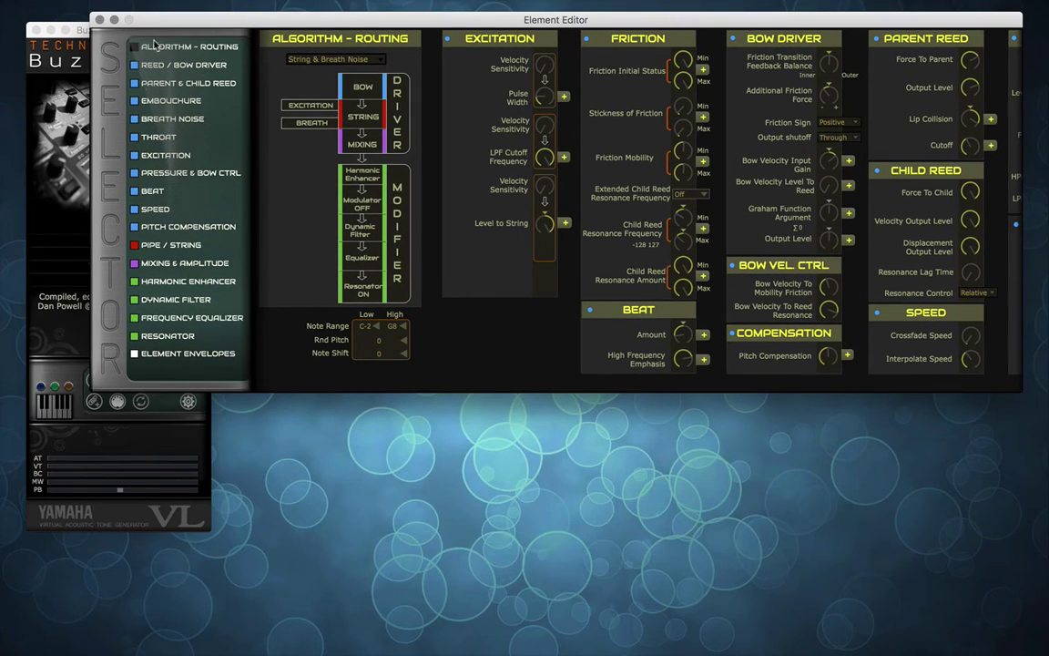
left_click(187, 402)
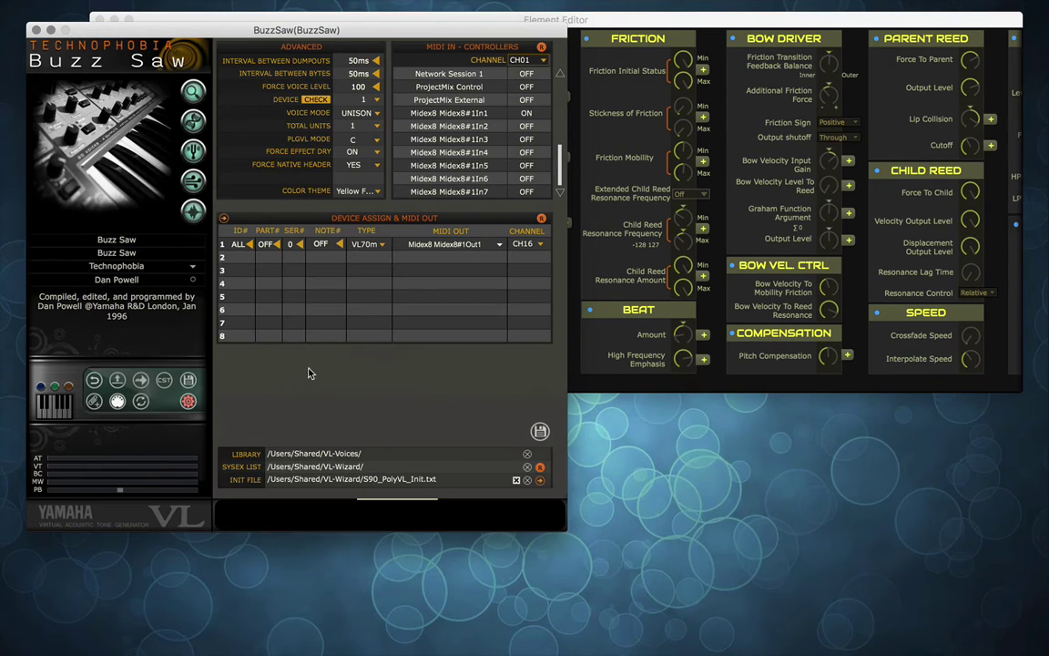
Try the Ocean, Red Devil, Nature and Green Neon color themes in turn
left_click(355, 191)
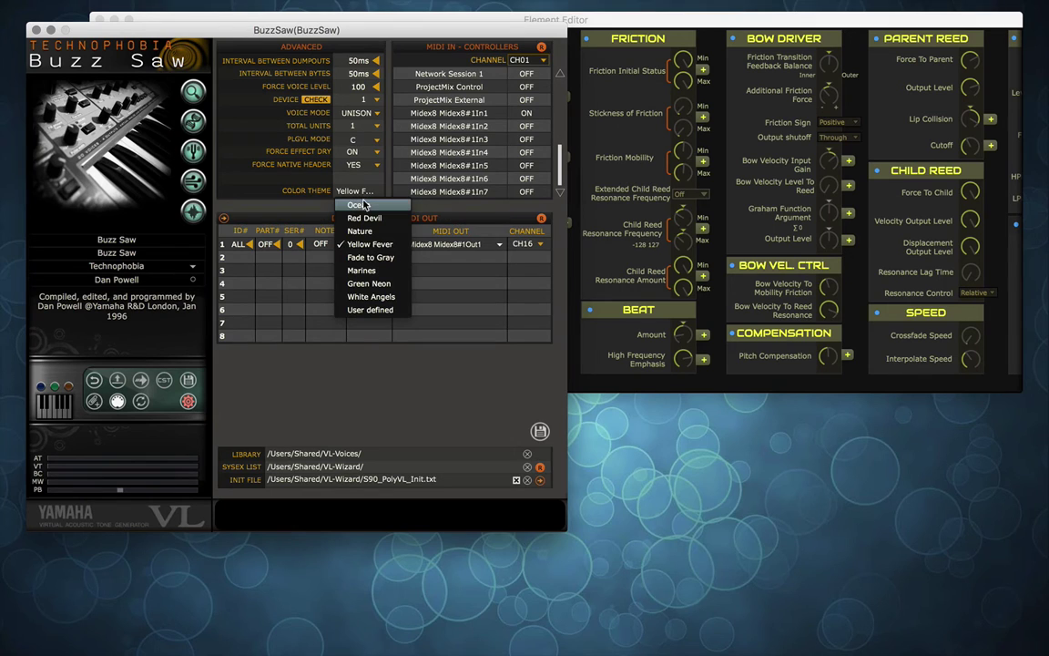
left_click(362, 206)
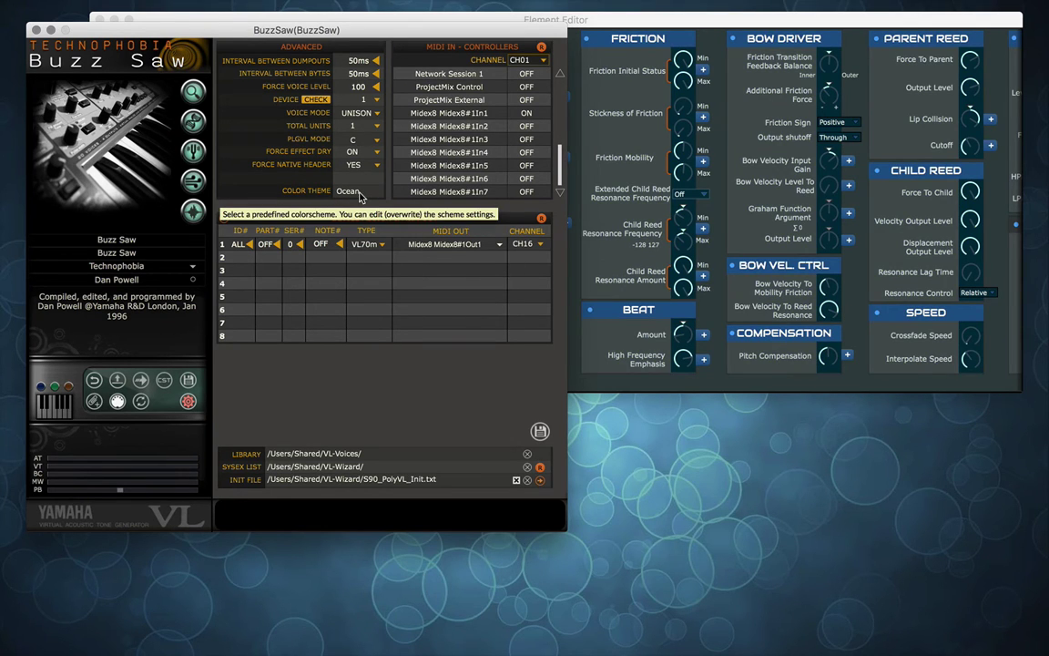
left_click(361, 194)
left_click(363, 219)
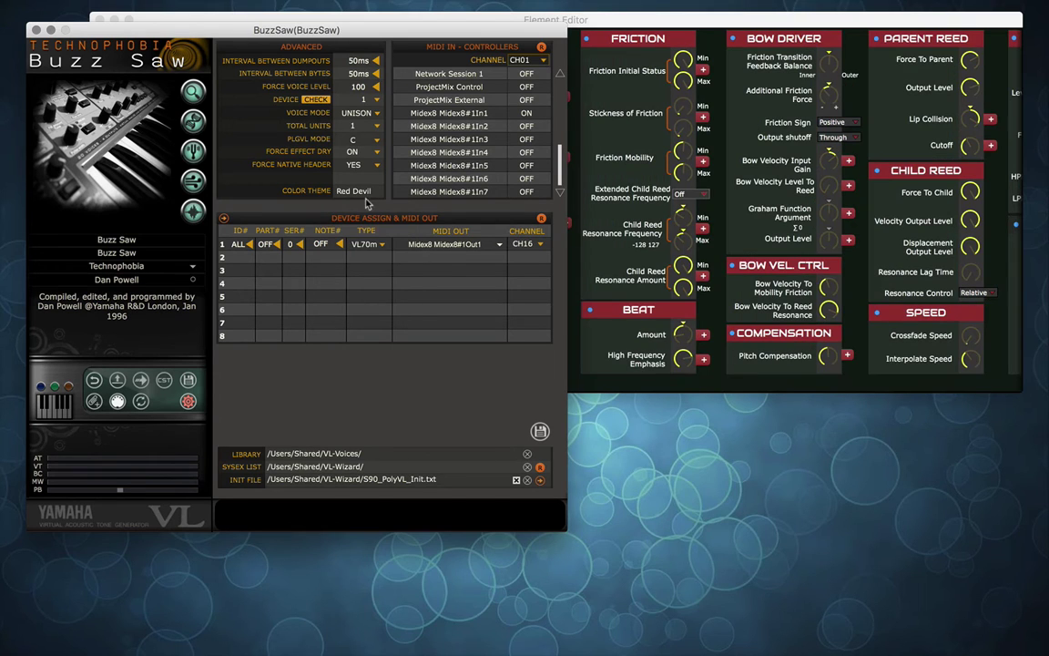
left_click(360, 193)
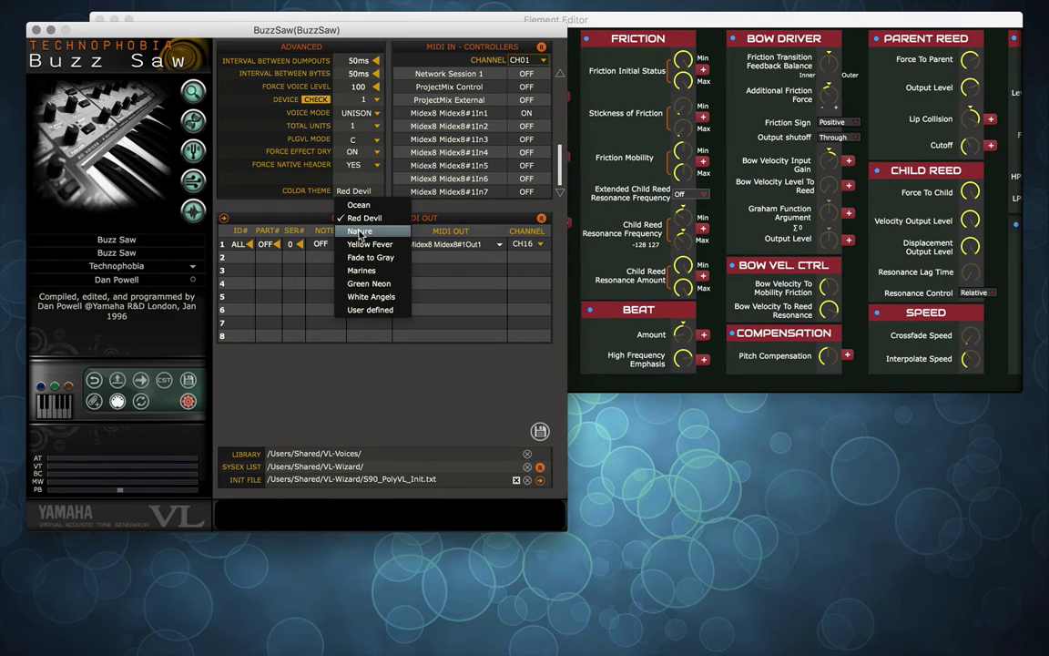
left_click(368, 233)
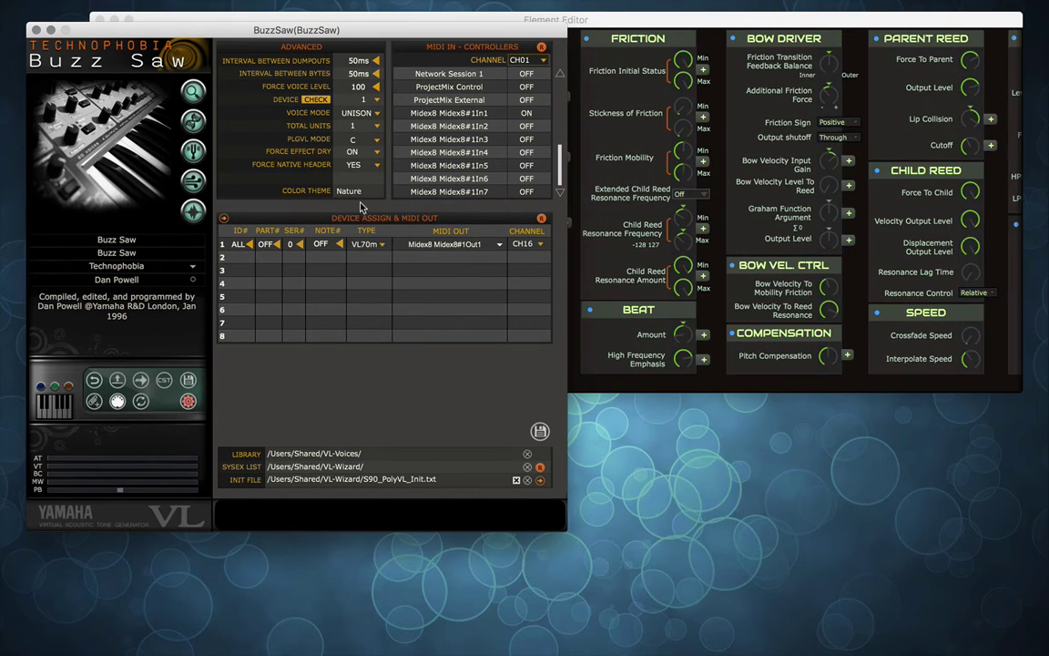
left_click(354, 195)
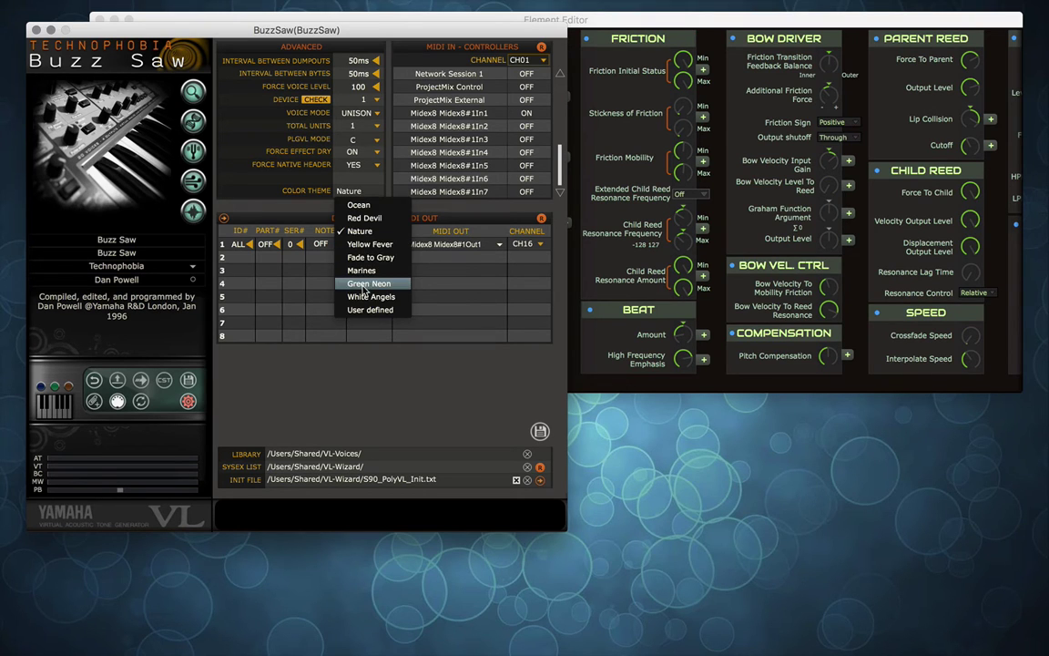
left_click(363, 288)
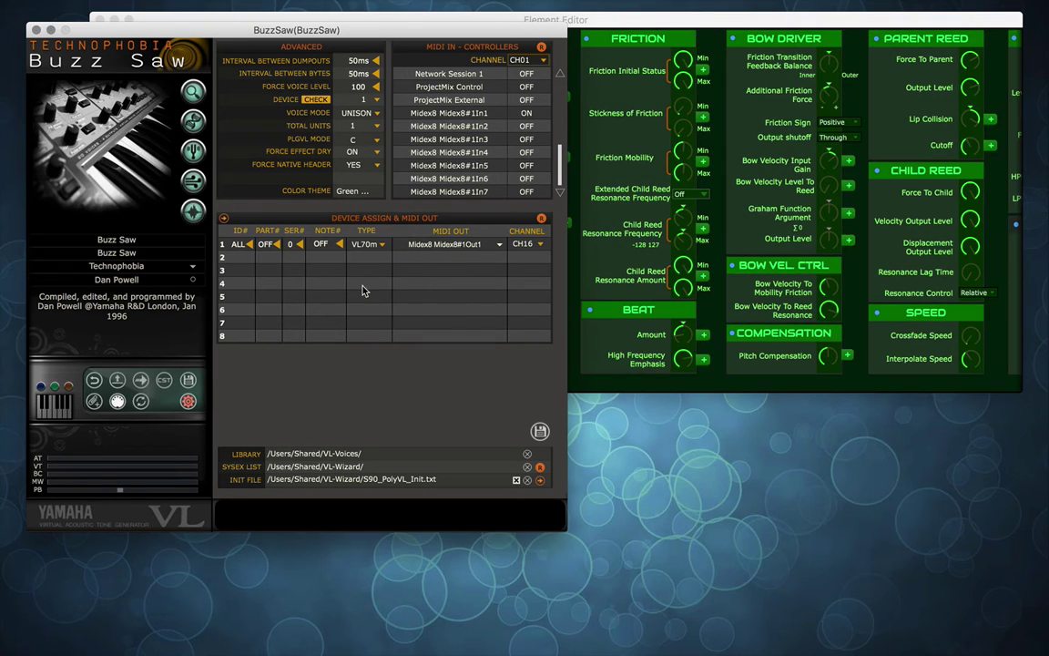
Choose the User defined color theme and give its Title Bar item a brighter yellowish green
left_click(351, 194)
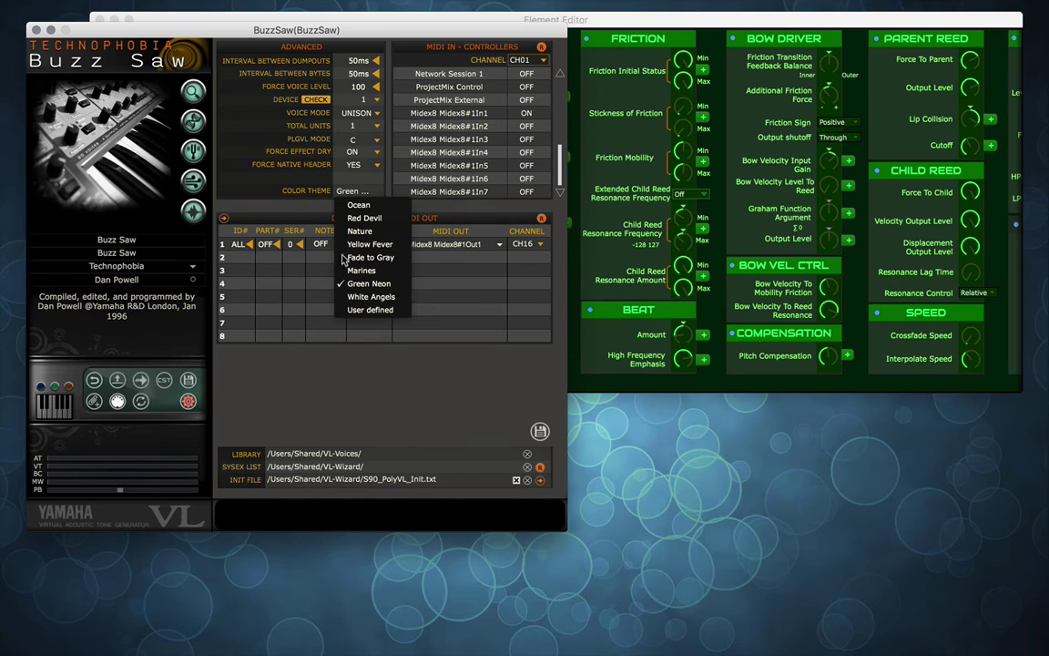
left_click(364, 310)
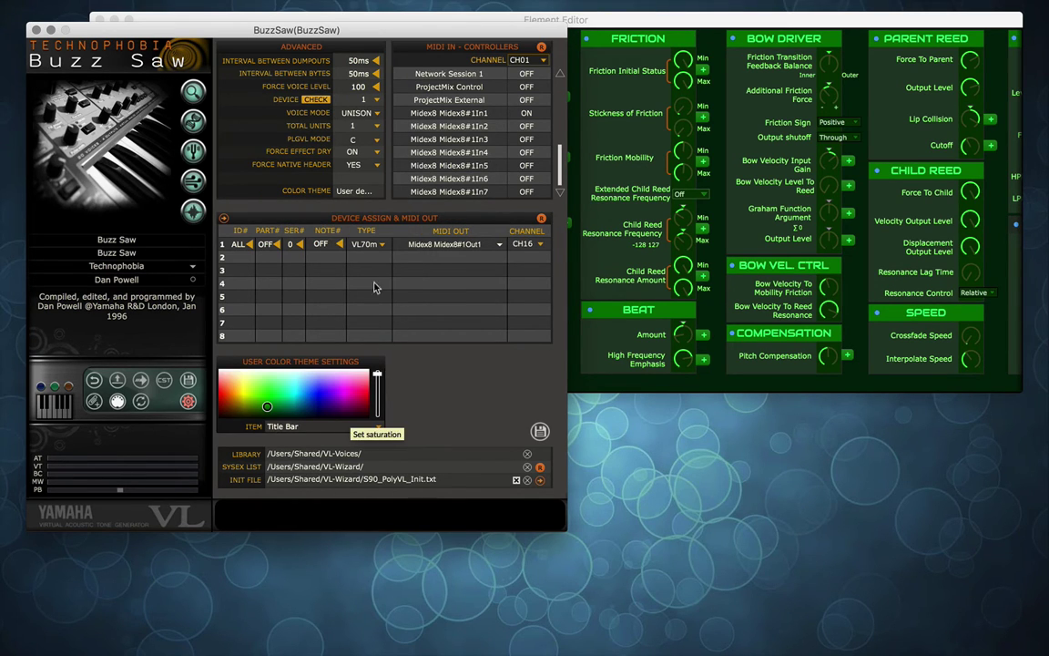
left_click(255, 382)
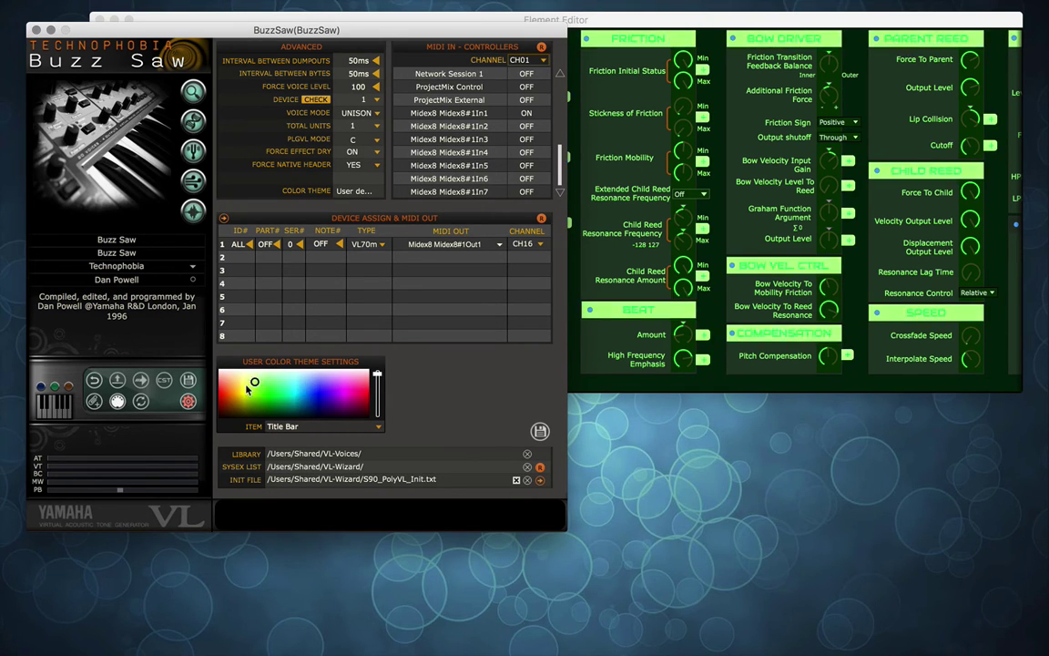
left_click(245, 387)
left_click_drag(241, 387, 259, 402)
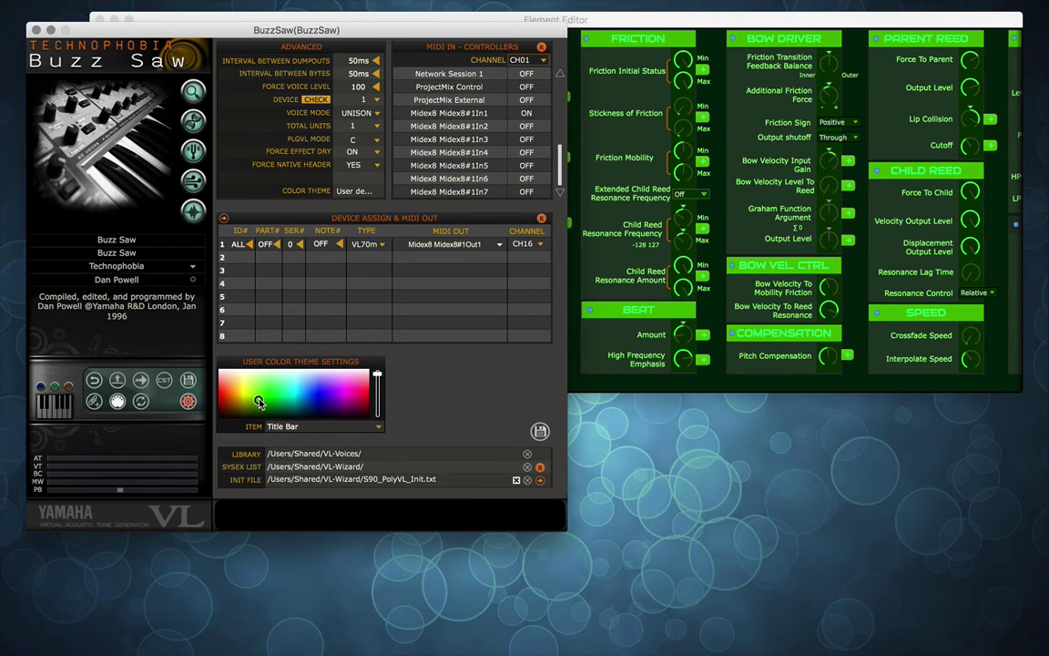
Try the White Angels color theme and set the theme back to Yellow Fever
left_click(353, 192)
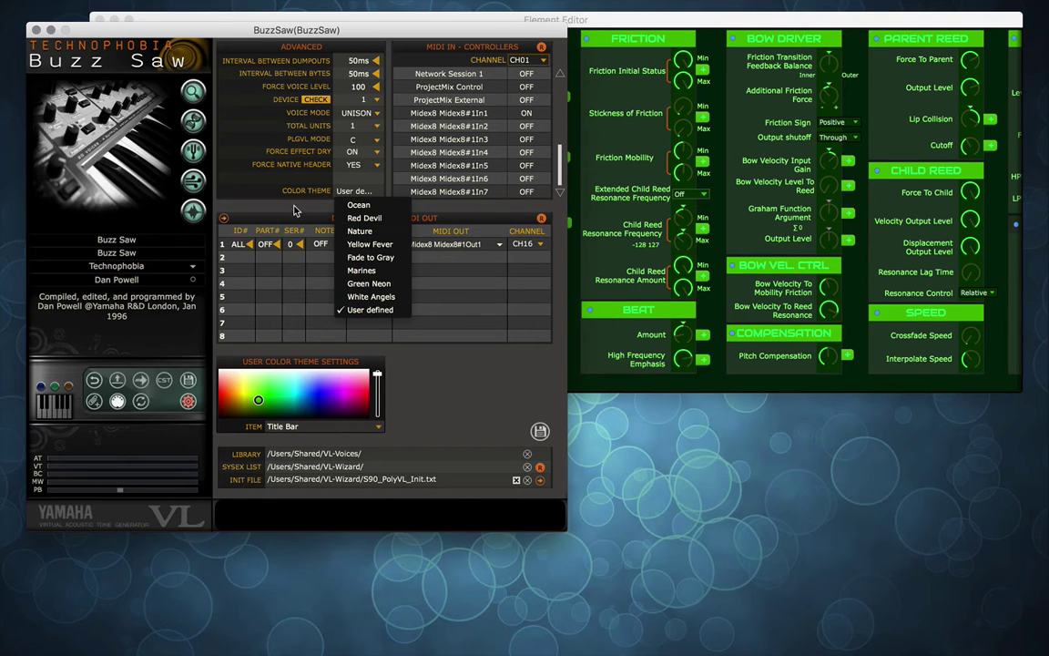
left_click(372, 302)
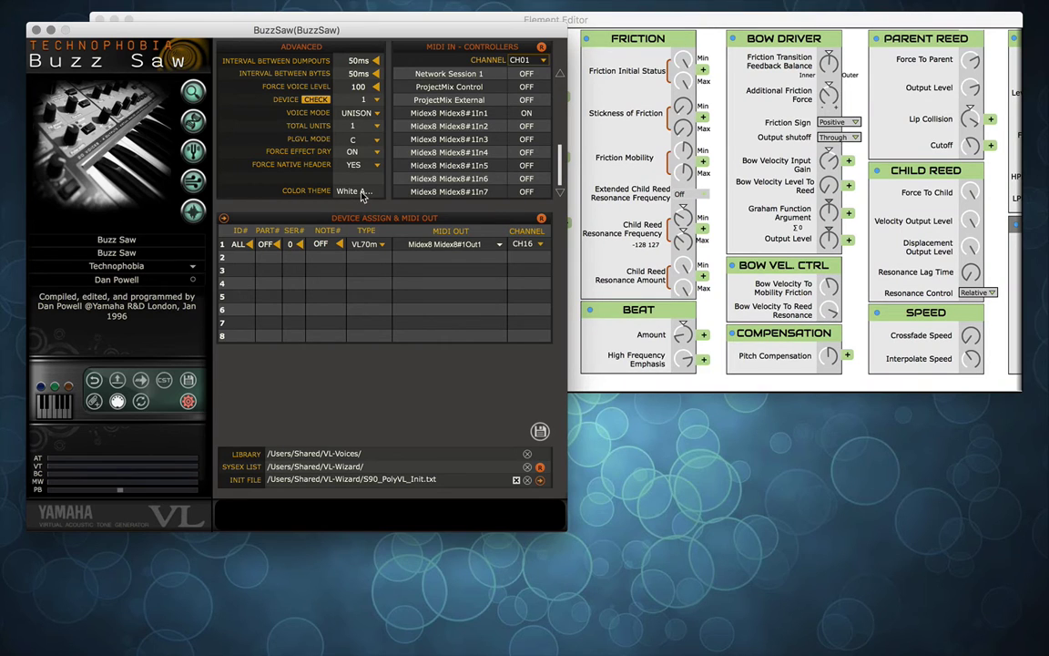
left_click(362, 194)
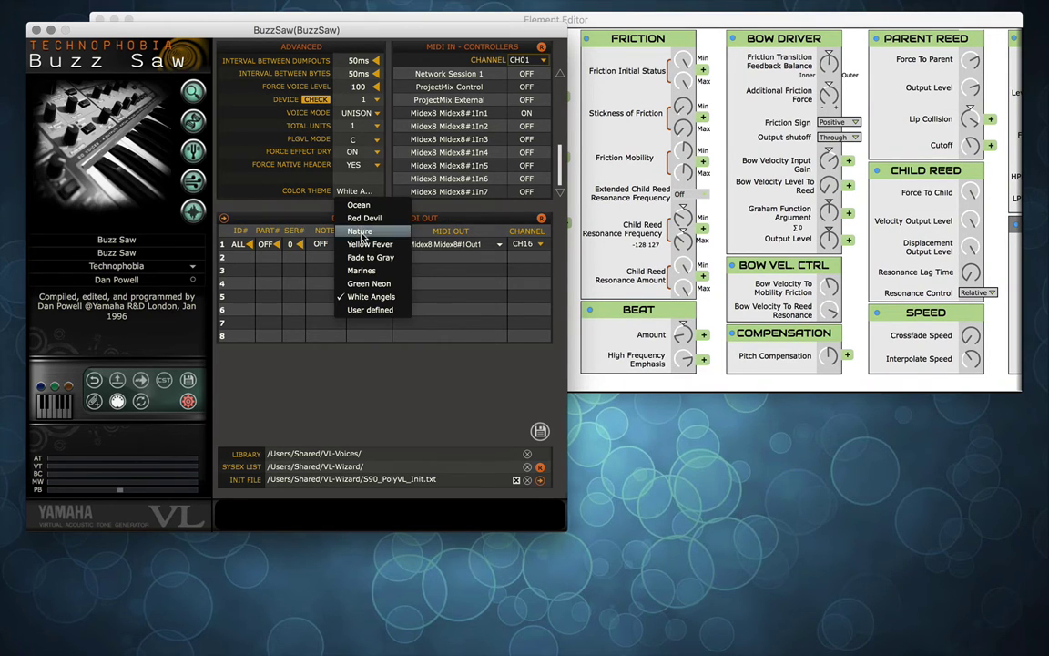
left_click(367, 238)
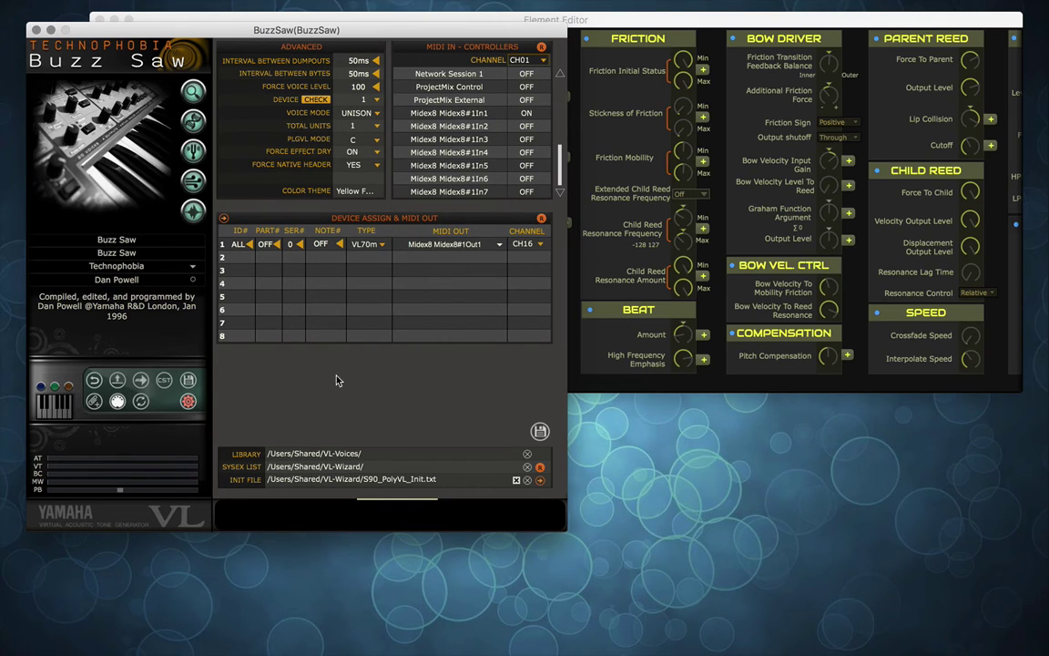
Close the settings and the Element Editor so only the main Buzz Saw window remains
left_click(189, 402)
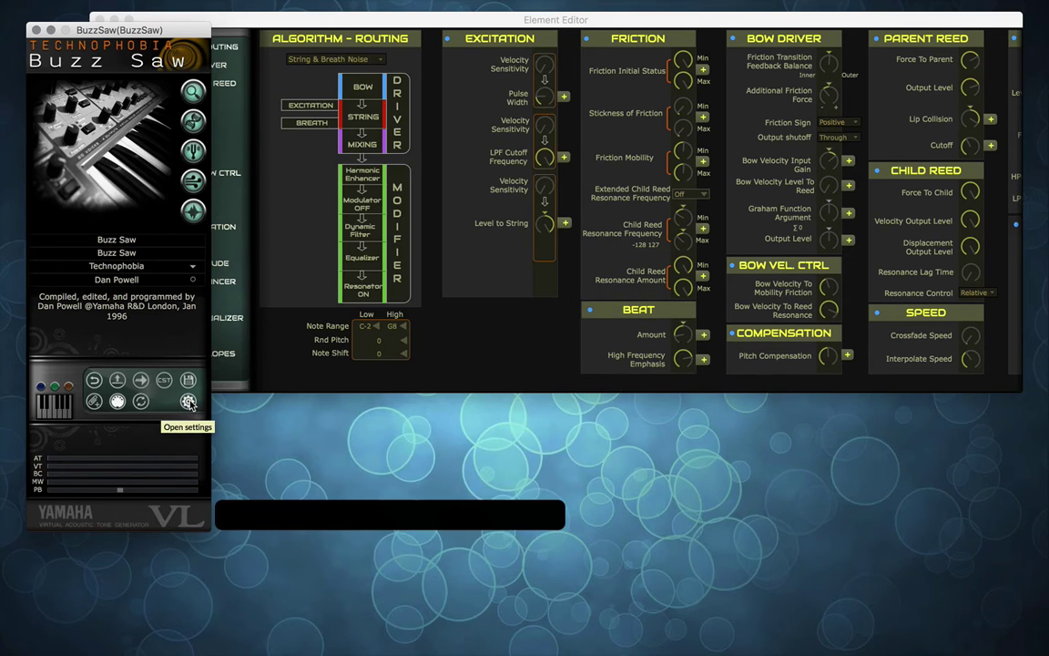
left_click(240, 22)
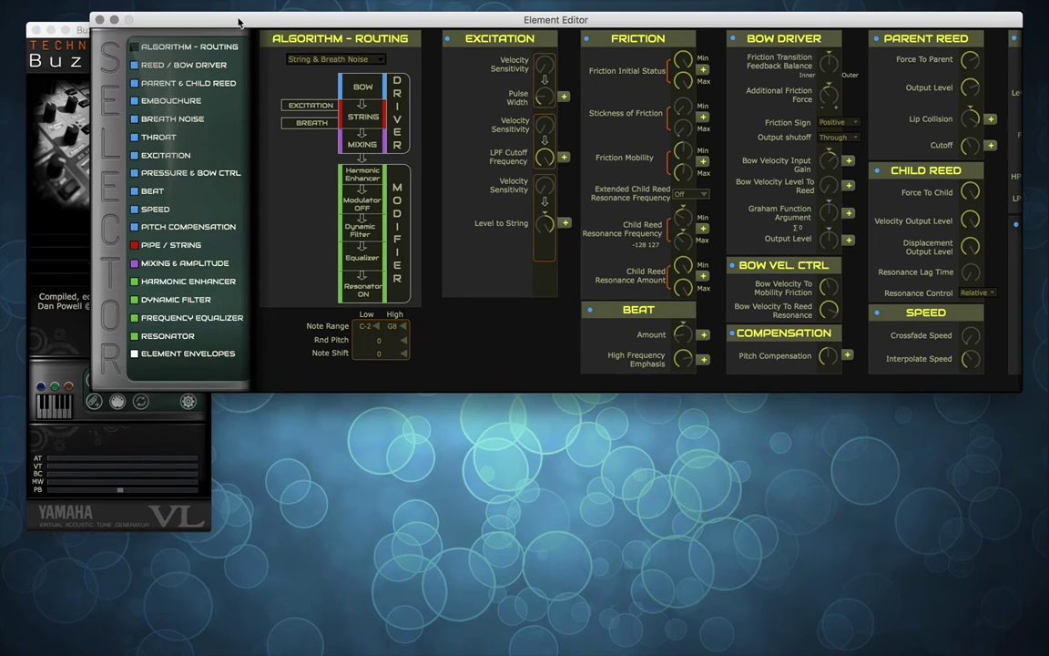
left_click(99, 20)
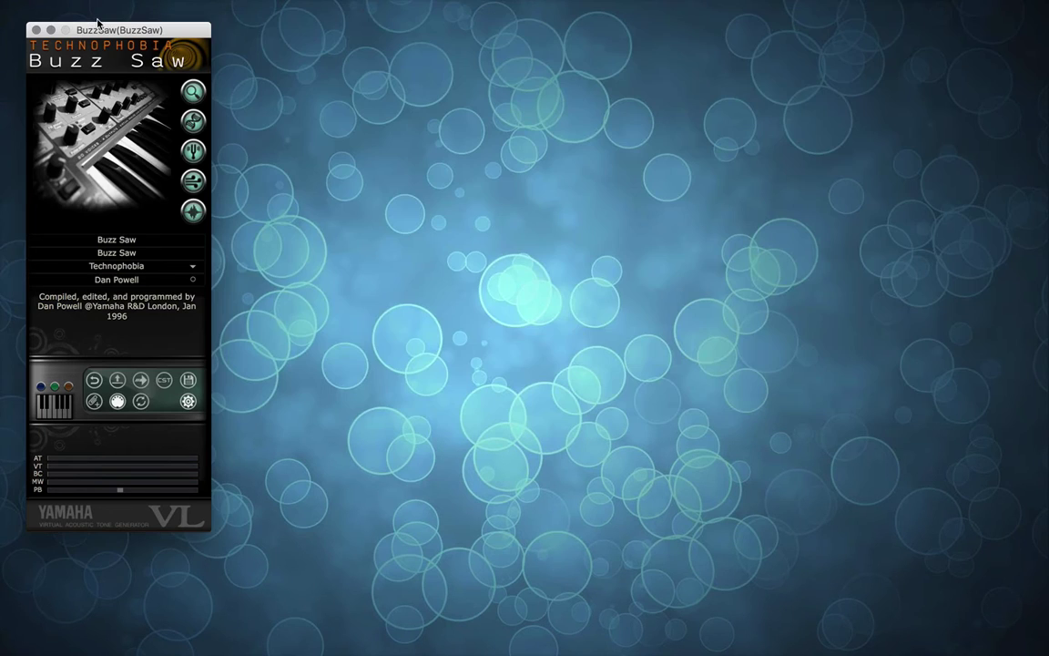
Open the Tuning editor and move it clear of the main window
left_click(194, 152)
left_click(195, 152)
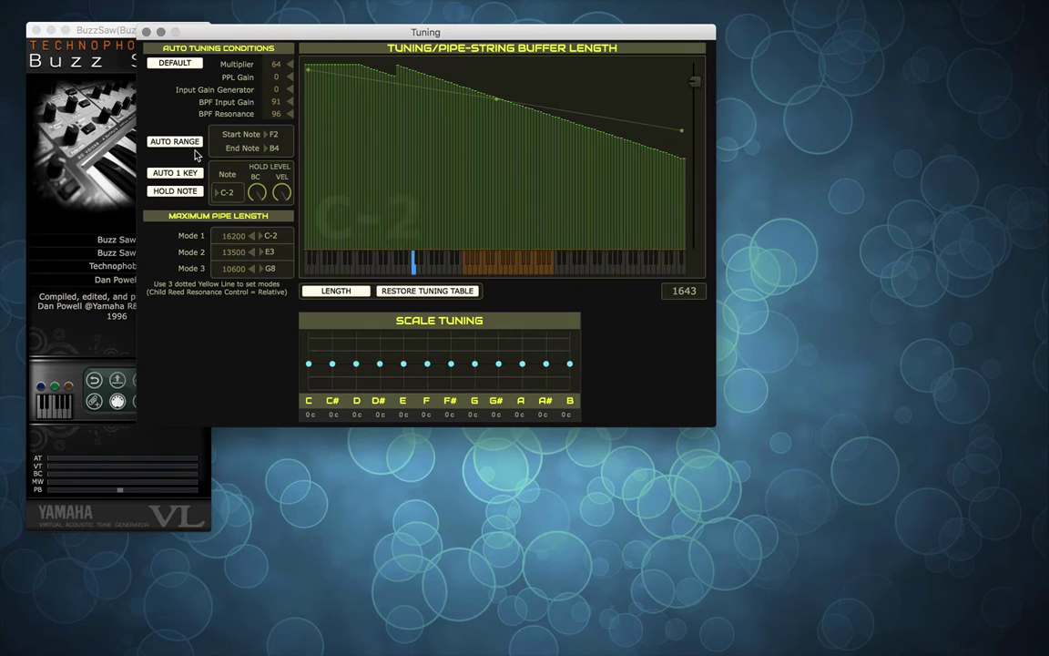
left_click_drag(268, 37, 347, 34)
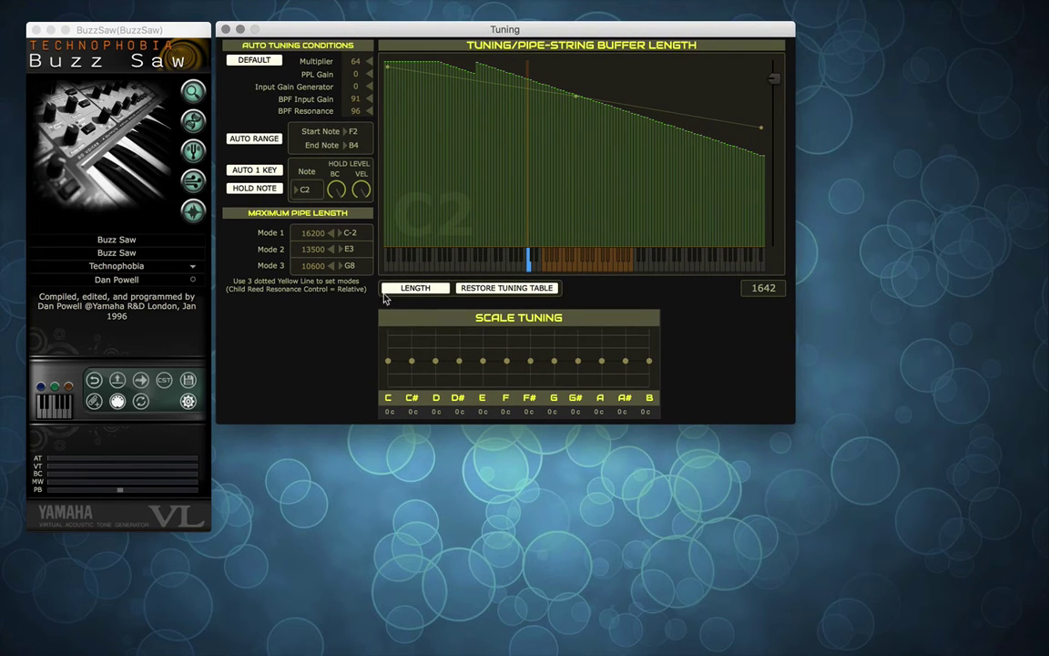
Switch the tuning graph to Derivative editing and try selecting different notes to tune, including E4 and C#1
left_click(428, 290)
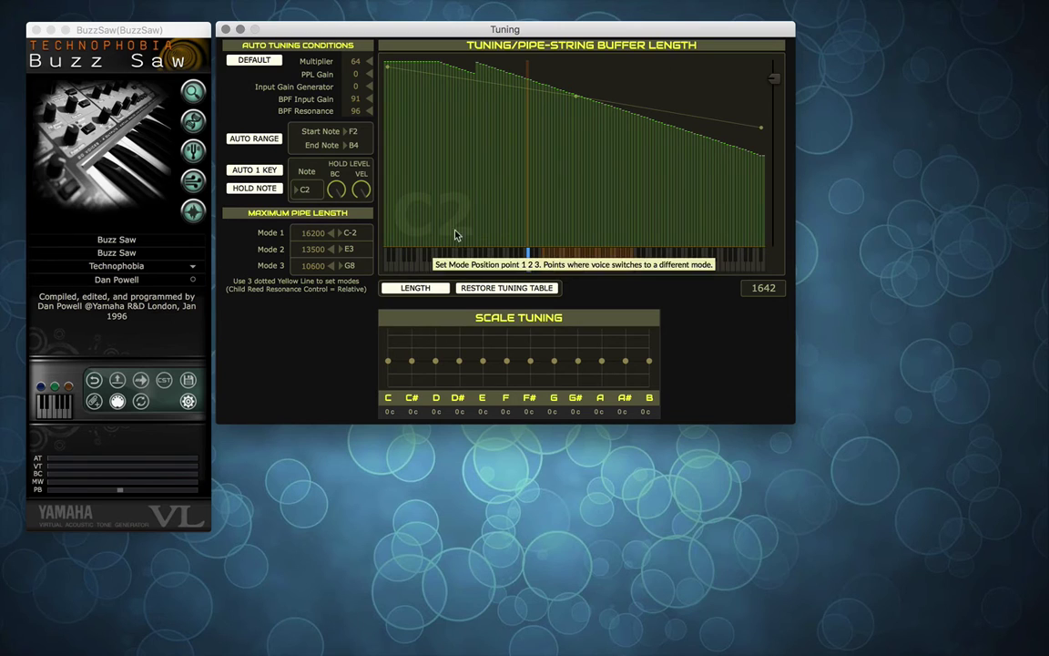
left_click(434, 287)
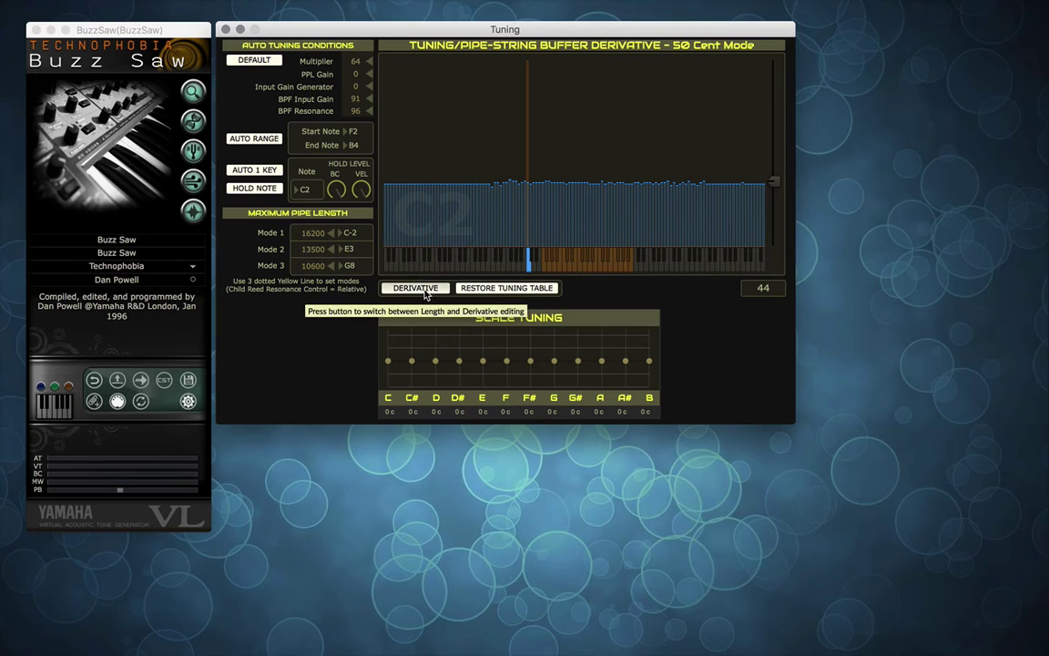
left_click(569, 259)
left_click(611, 262)
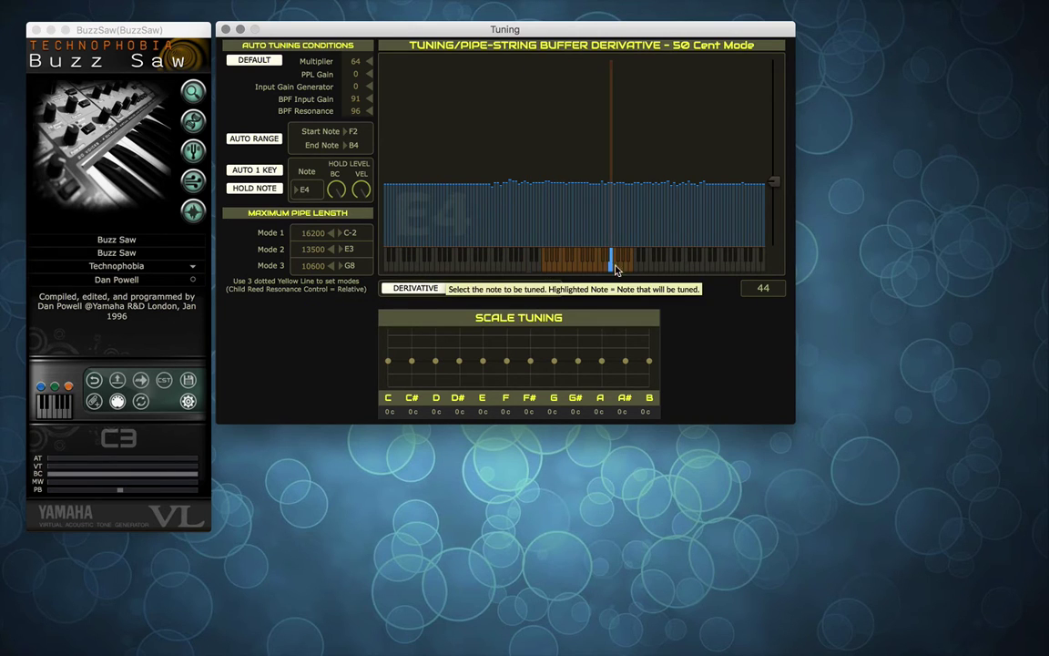
left_click(636, 270)
left_click(528, 262)
left_click(497, 262)
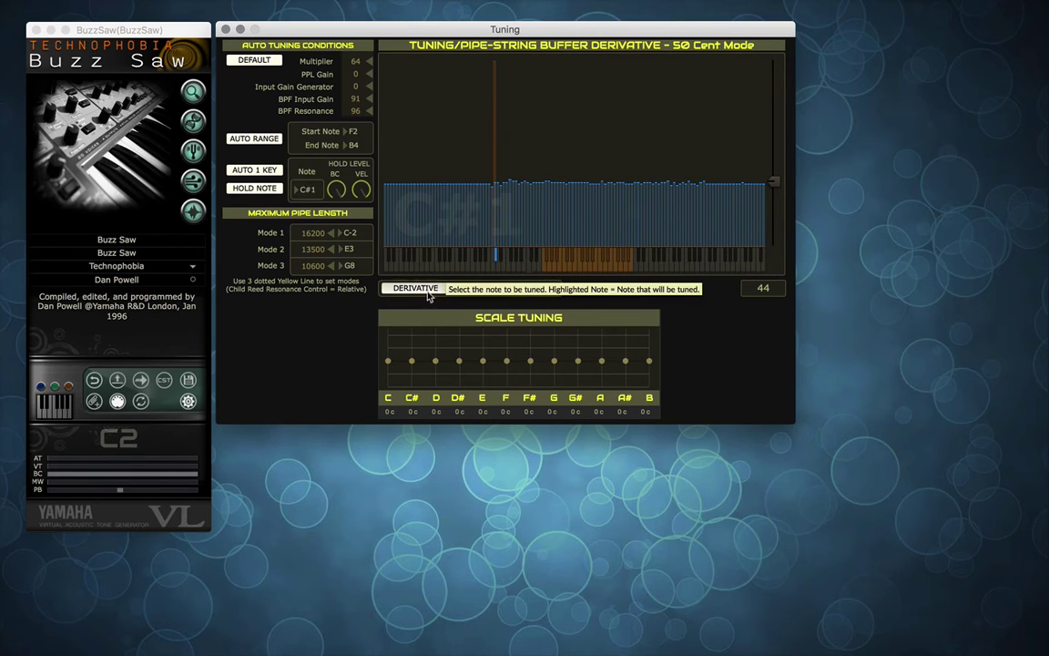
Return the tuning graph to Length editing, set note B2's buffer length to 2710 and close the Tuning editor
left_click(421, 289)
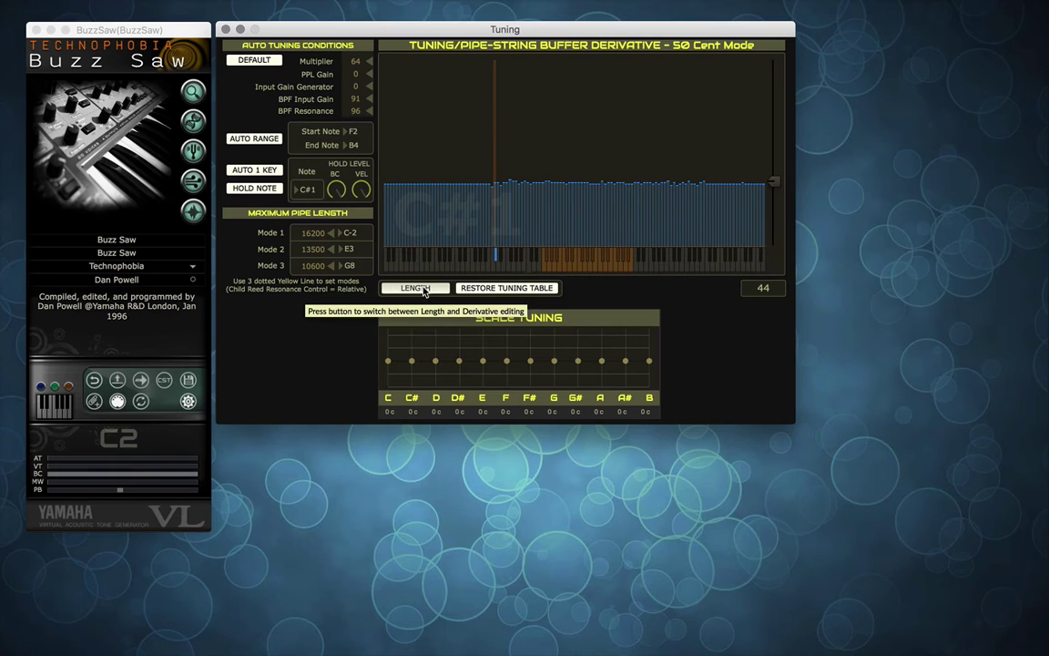
left_click(537, 256)
left_click(559, 258)
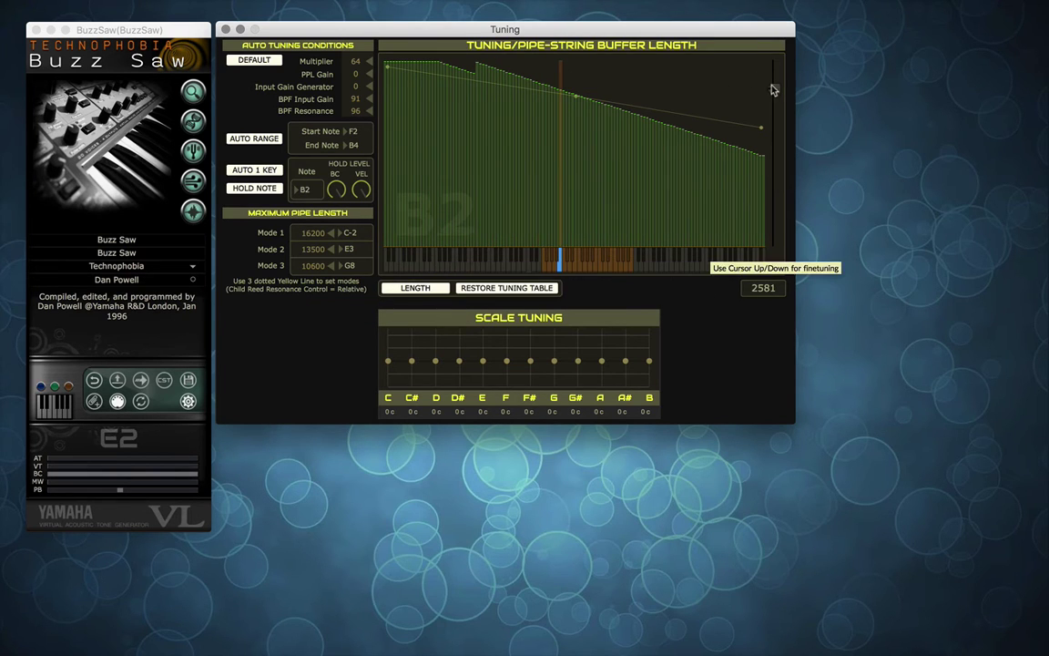
left_click_drag(774, 90, 775, 89)
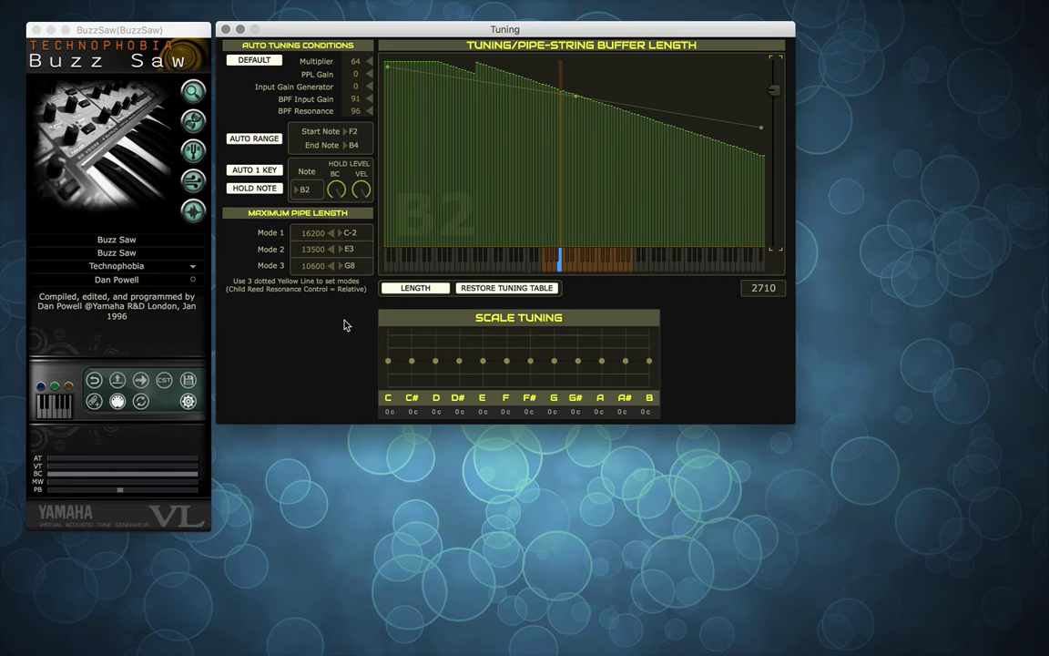
left_click(226, 30)
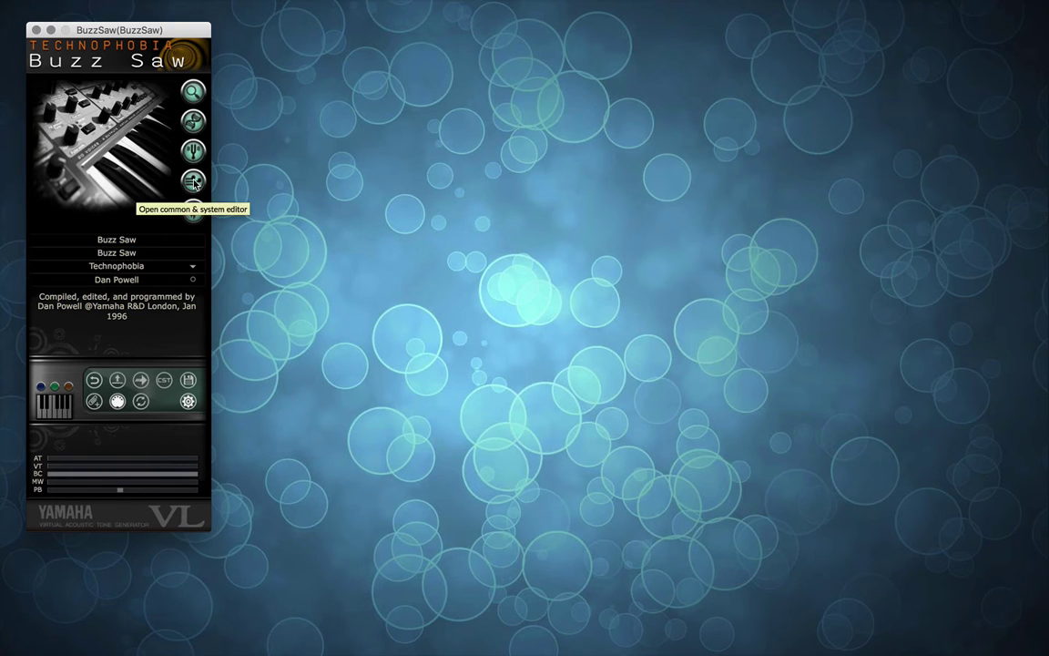
Open the Common Part & System editor, shift it aside and operate the MIDI/WX switch in its System section
left_click(194, 181)
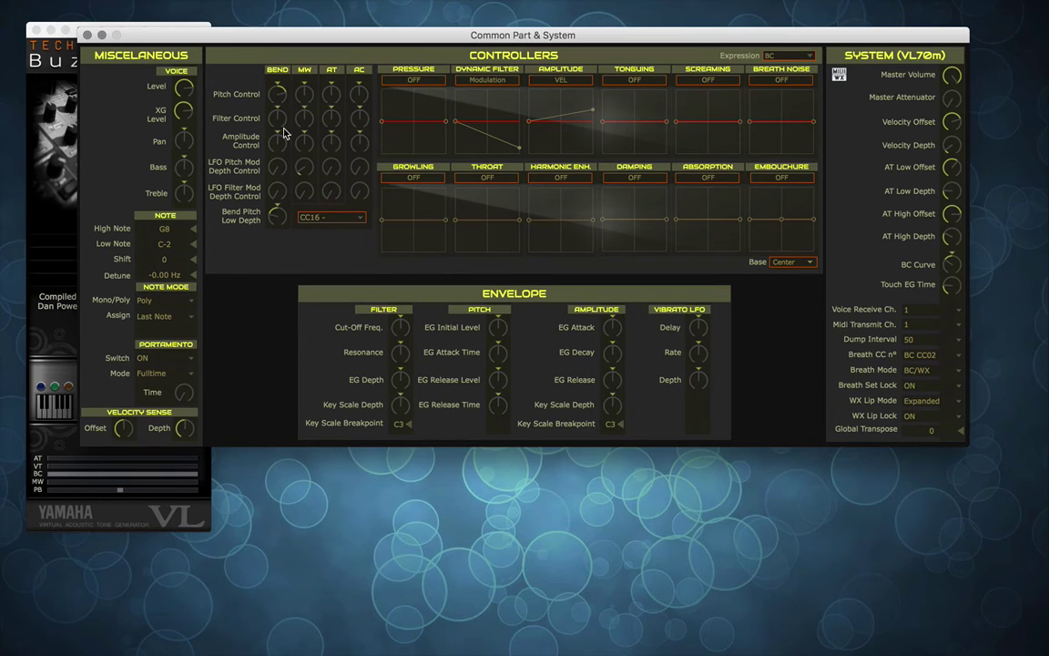
left_click_drag(353, 37, 398, 34)
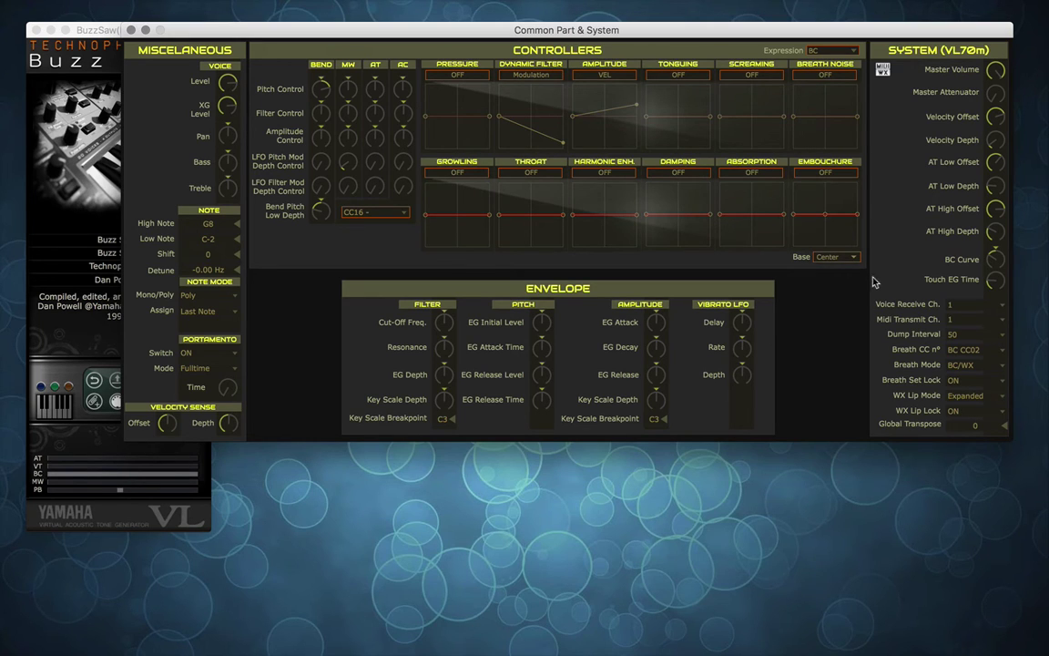
left_click(883, 71)
mouse_move(592, 215)
Assign Breath as the Pressure controller, give it a positive depth and bend its curve to -16
left_click(477, 76)
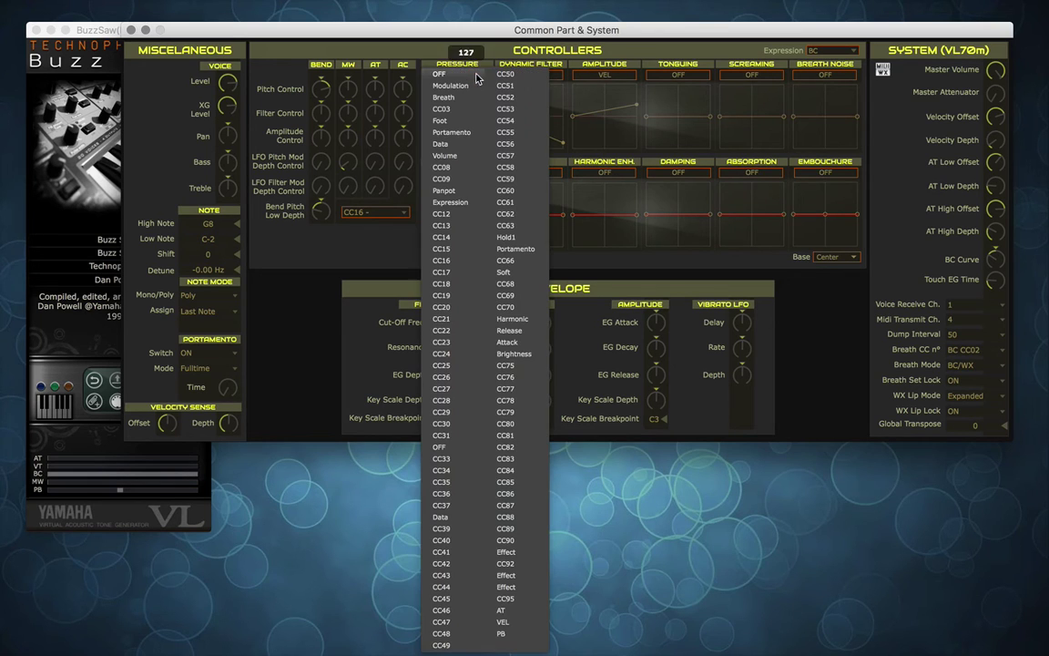
left_click(470, 97)
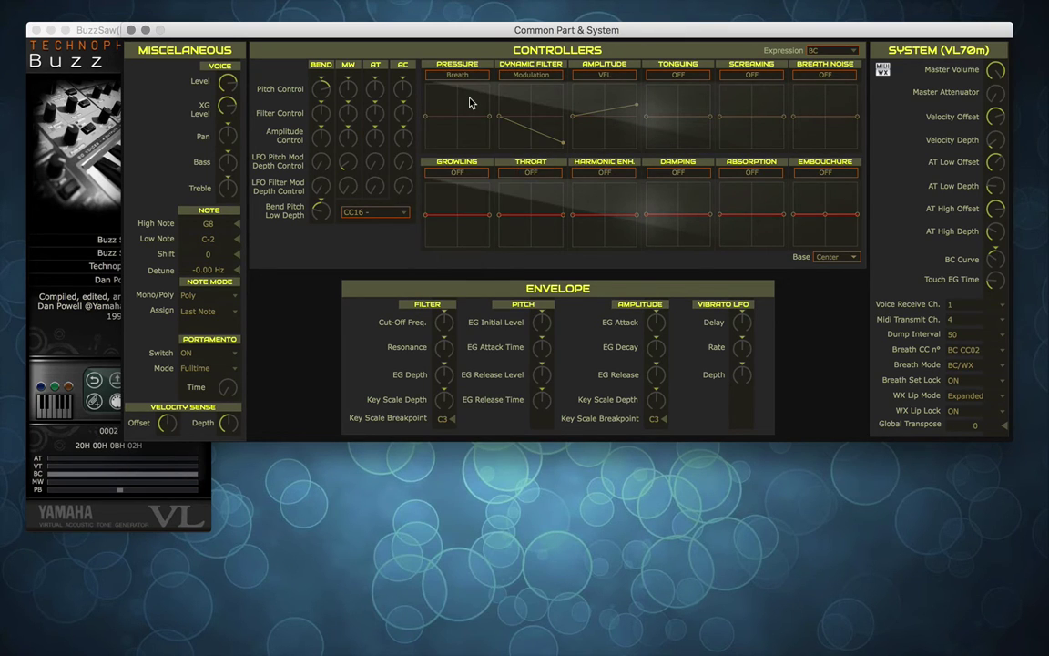
left_click_drag(489, 116, 460, 153)
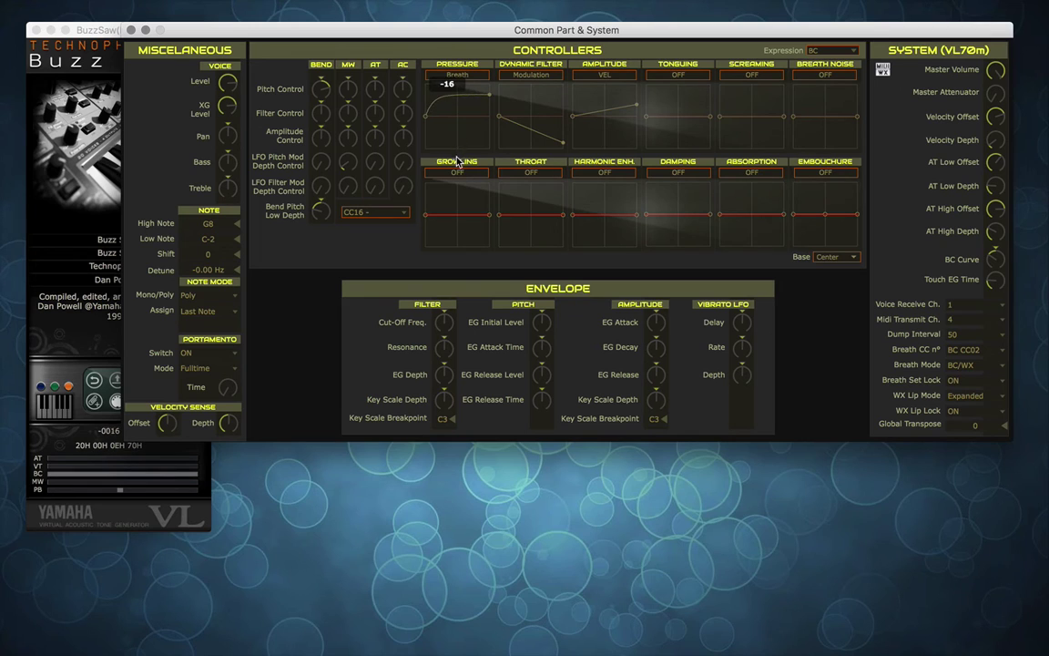
Reset the Pressure curve to linear and reshape it from a convex to a concave rise, moving the editor further aside
double_click(456, 82)
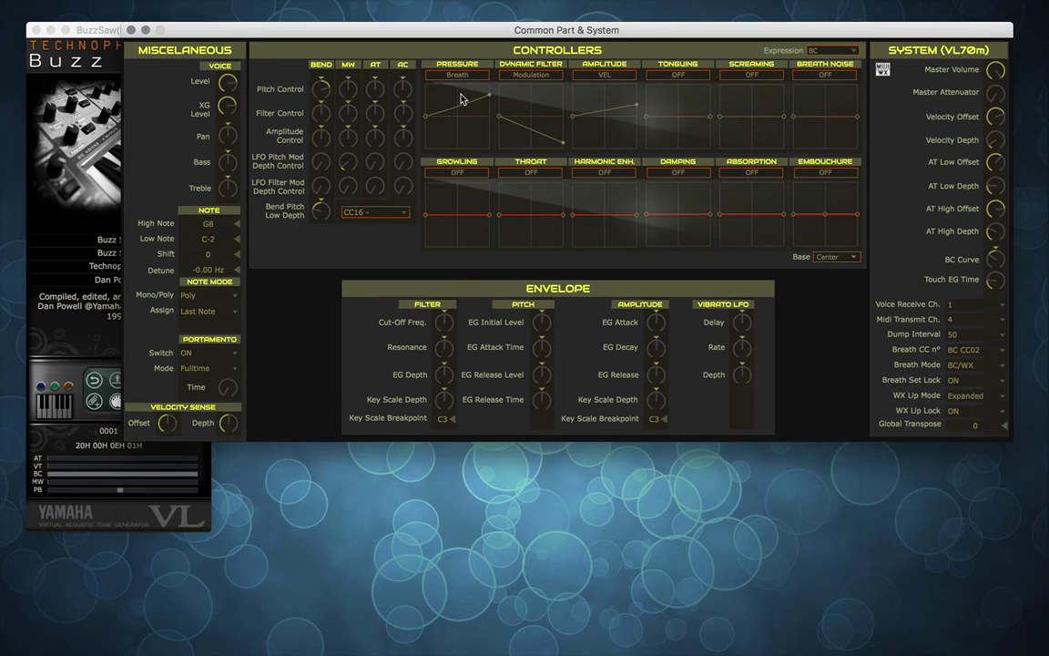
left_click_drag(461, 99, 457, 138)
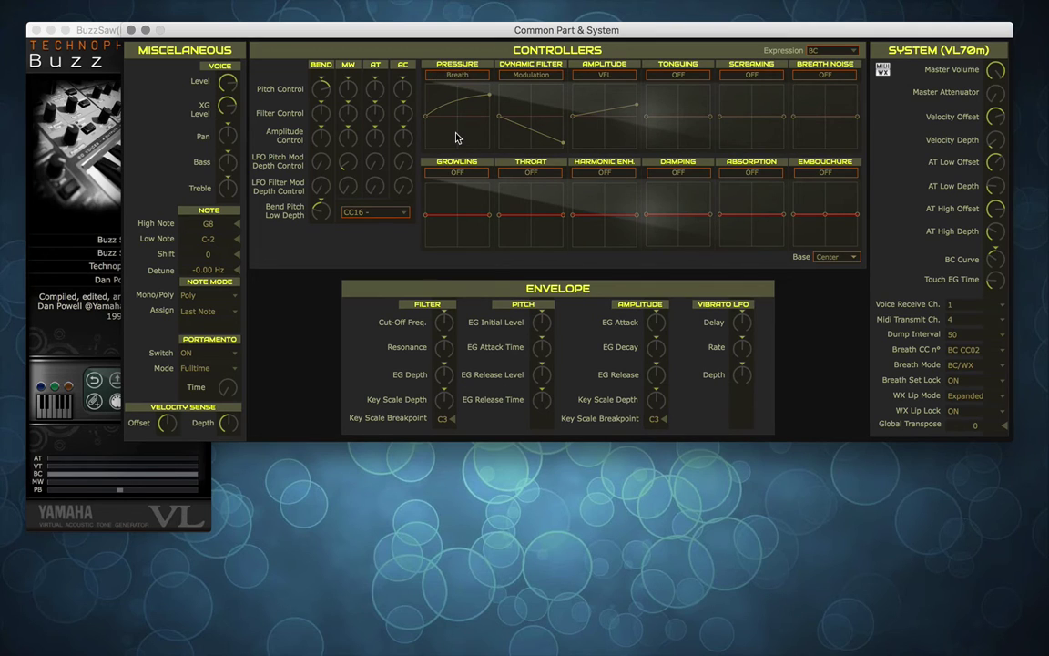
left_click_drag(457, 136, 414, 98)
left_click_drag(397, 40, 421, 39)
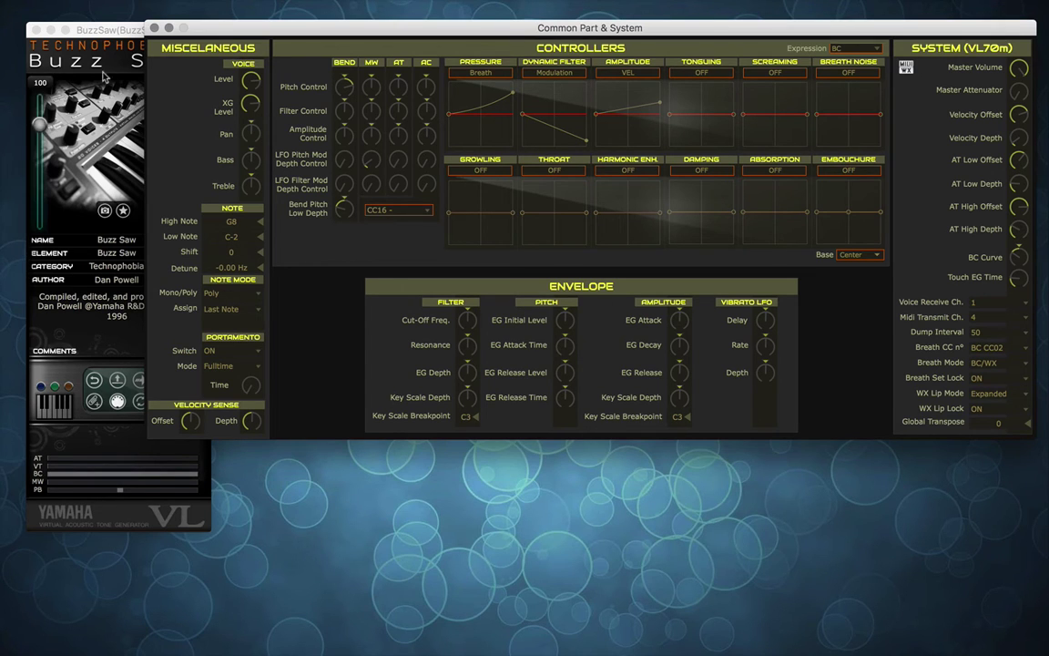
Open the Element Editor and look through its pressure, amplitude & filter, embouchure & pitch, vibrato and growl envelope sections
left_click(125, 31)
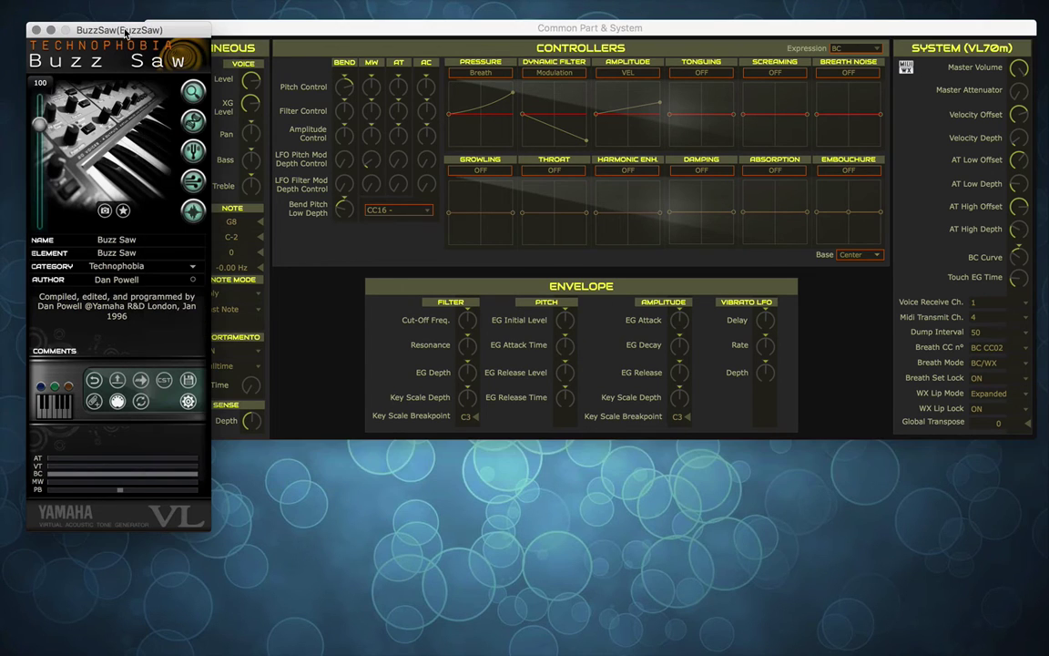
left_click(306, 156)
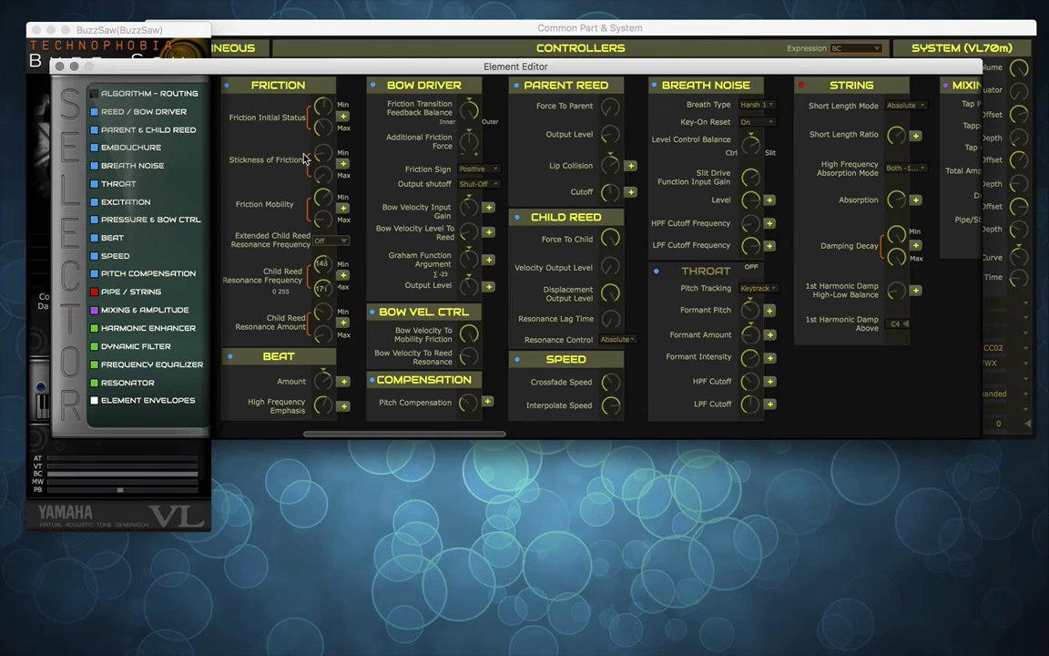
scroll(700, 258, "right", 10)
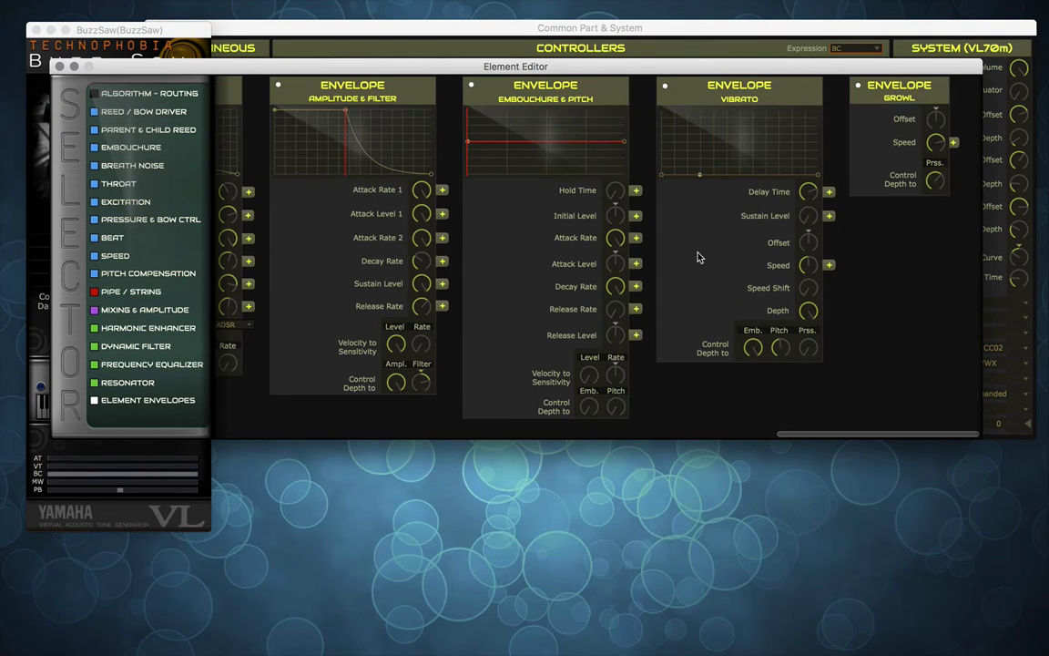
scroll(700, 258, "left", 3)
scroll(700, 258, "right", 3)
scroll(699, 258, "left", 3)
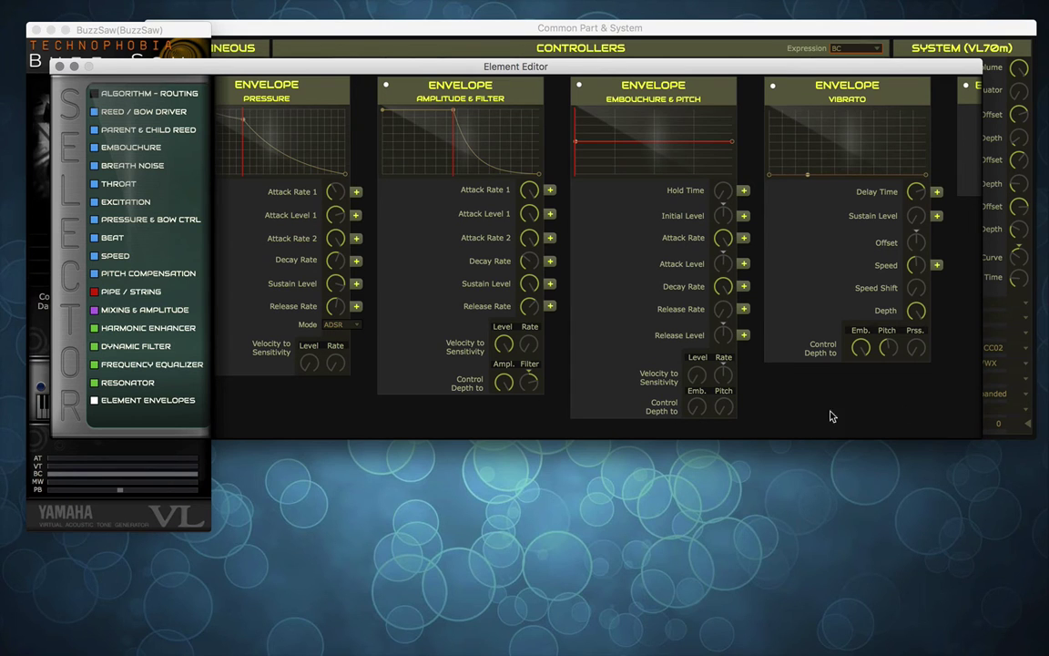
Reposition the Element Editor over the Common Part & System editor to compare them, and close both editors
left_click_drag(800, 77, 827, 381)
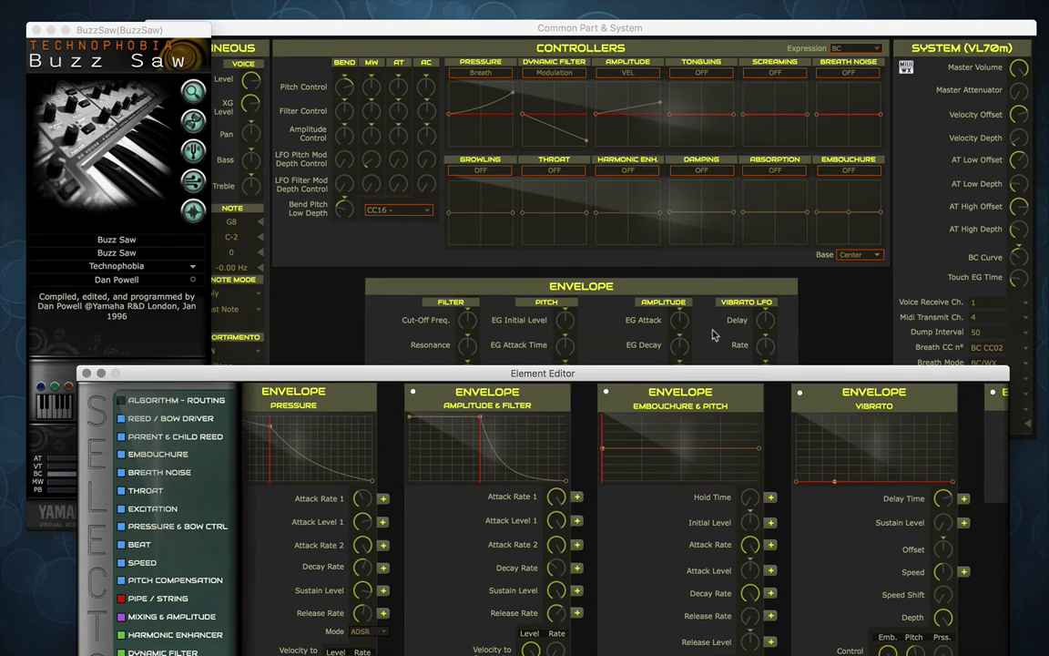
left_click_drag(660, 374, 744, 122)
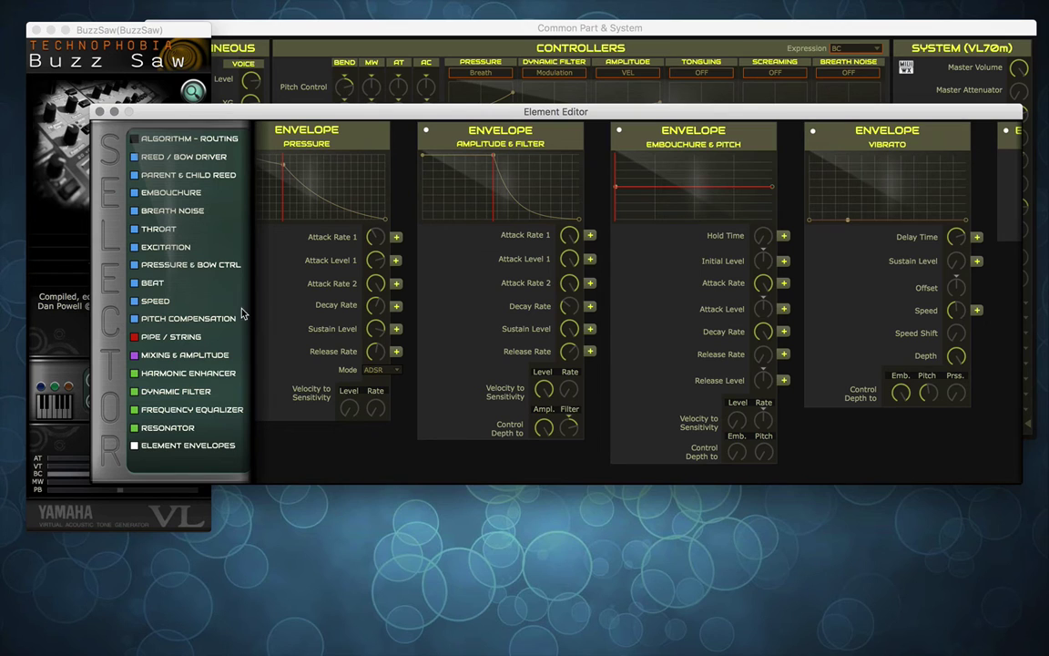
left_click(99, 111)
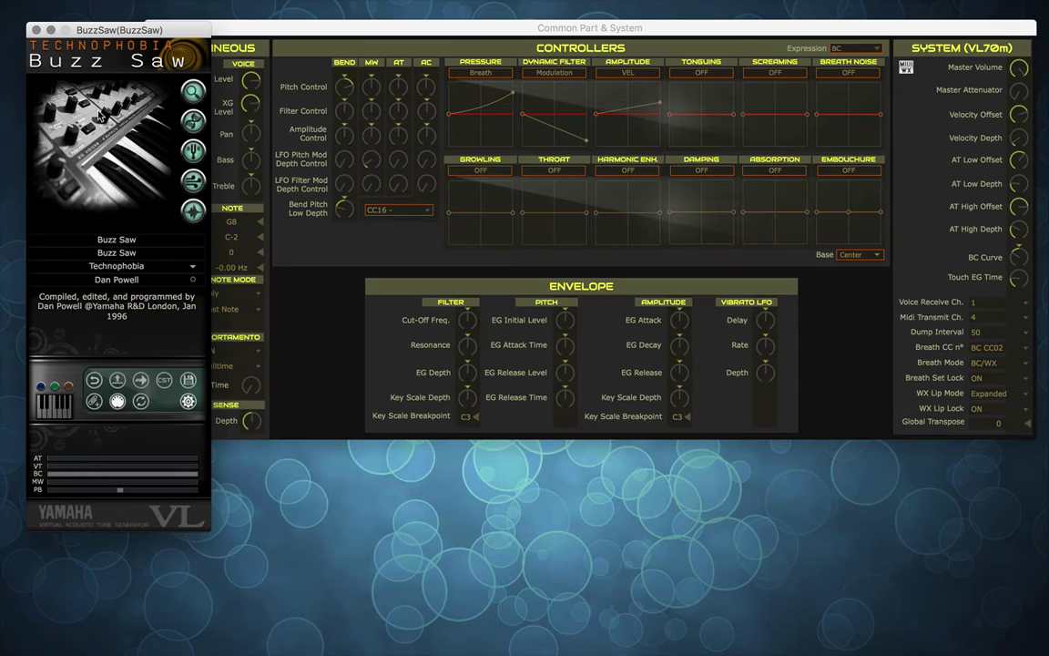
left_click(290, 36)
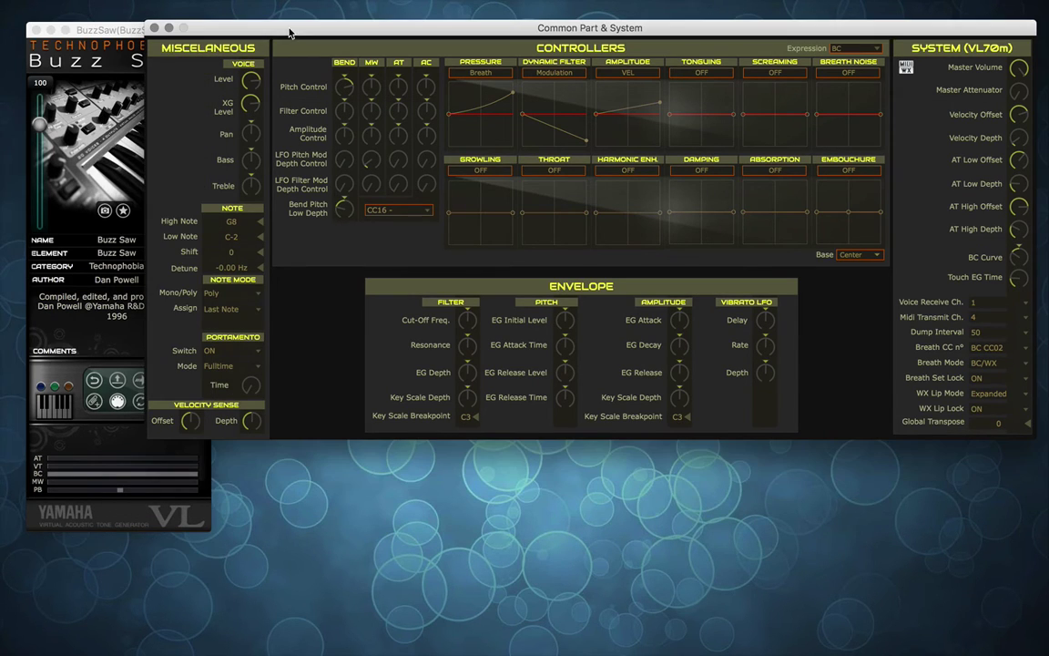
left_click(156, 28)
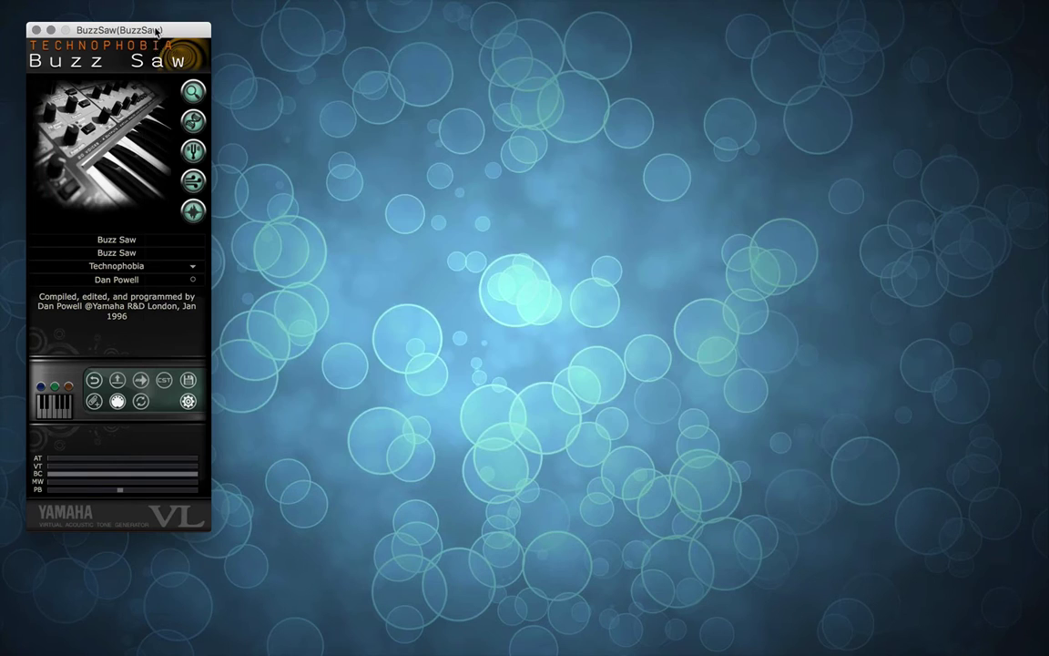
Open the VL70-m Effects Editor and switch the Distortion and Delay-LCR effects into the signal path
left_click(195, 213)
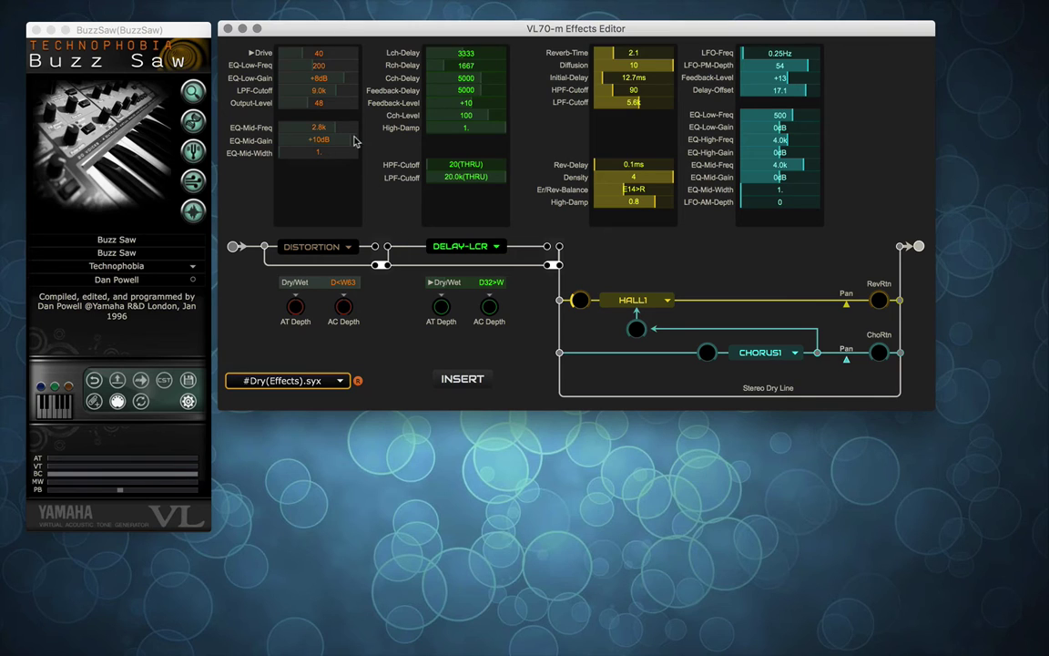
left_click(383, 257)
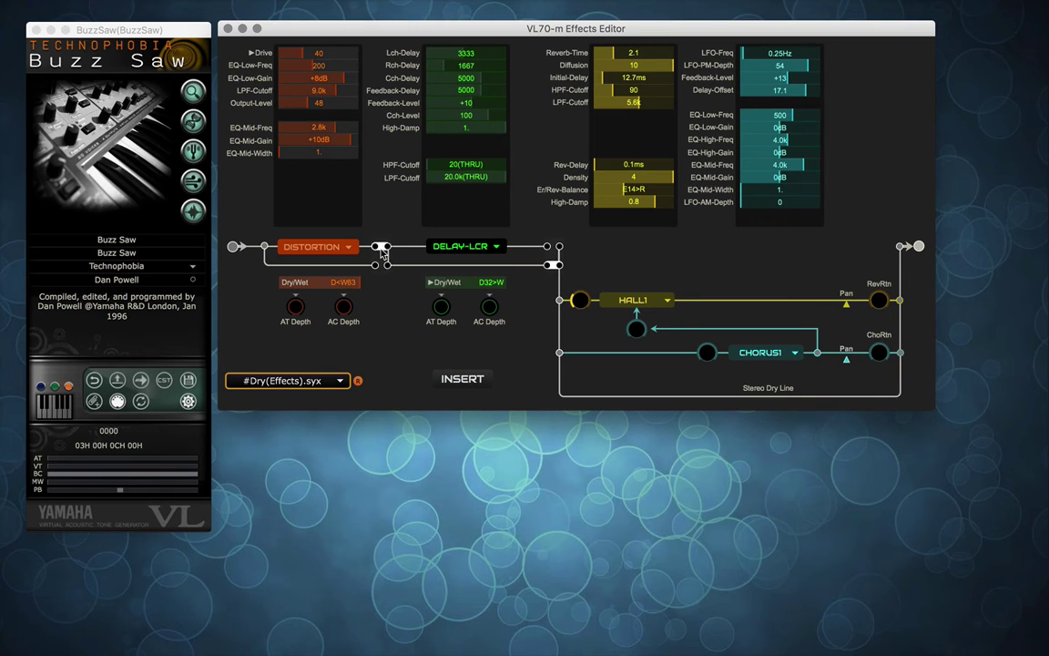
left_click(553, 252)
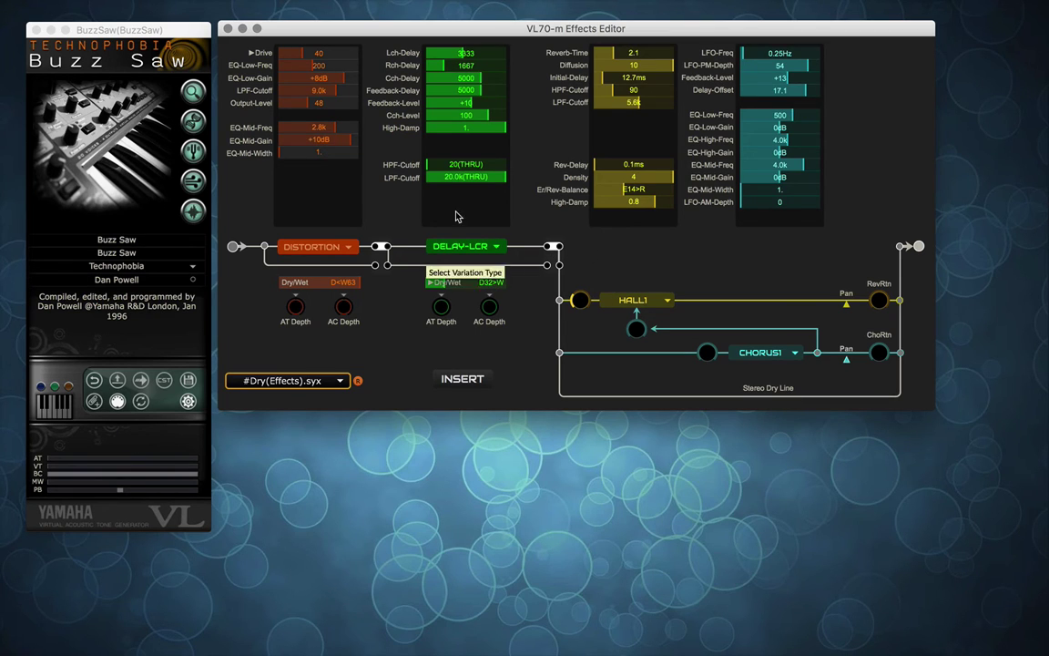
Set the distortion's EQ-Mid-Width to 5.3 and LPF-Cutoff to 3.6k, and the delay's Feedback-Delay to 5330
mouse_move(301, 153)
left_mouse_down()
mouse_move(358, 160)
mouse_move(307, 156)
mouse_move(314, 146)
left_mouse_up()
left_click_drag(330, 98, 312, 94)
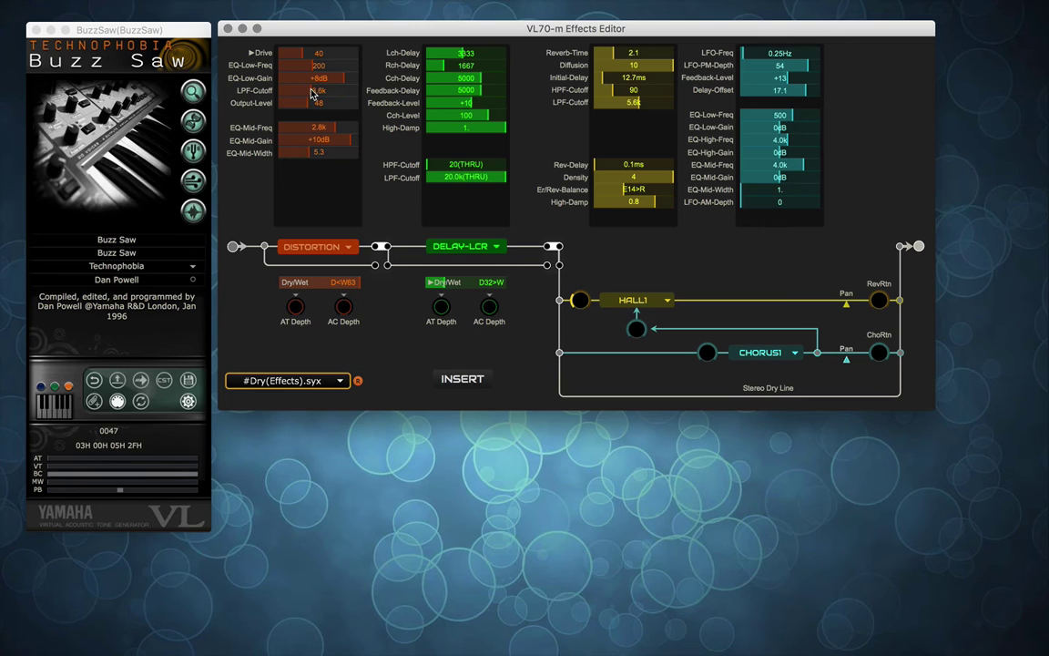
left_click_drag(467, 91, 438, 83)
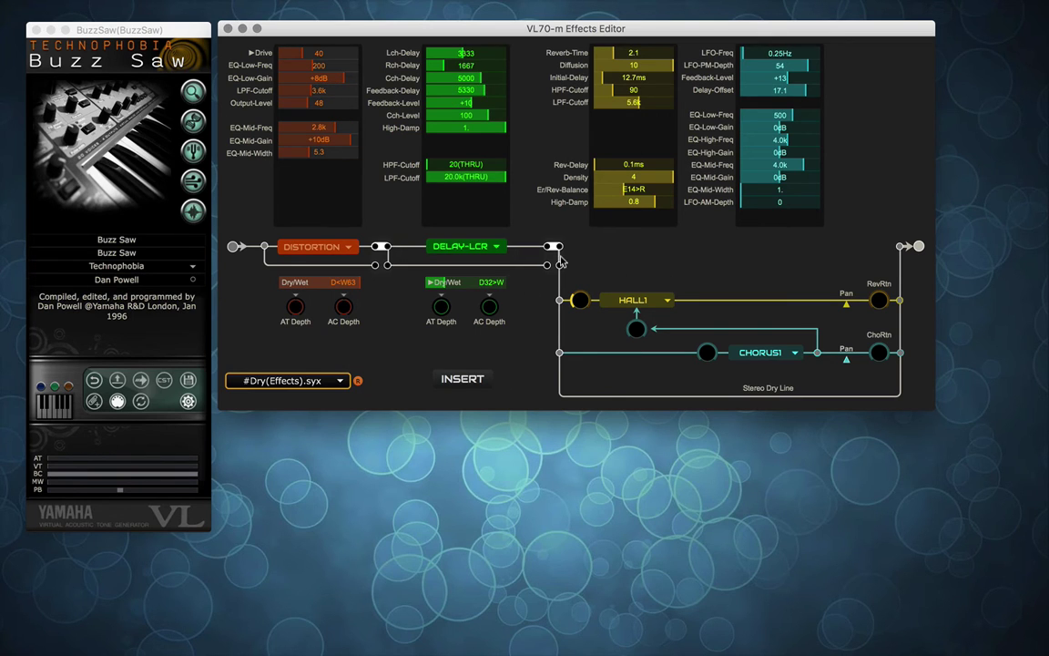
Switch the variation effect from Insert to System and choose Plate for variation, Room3 for reverb and Celeste1 for chorus
left_click(458, 382)
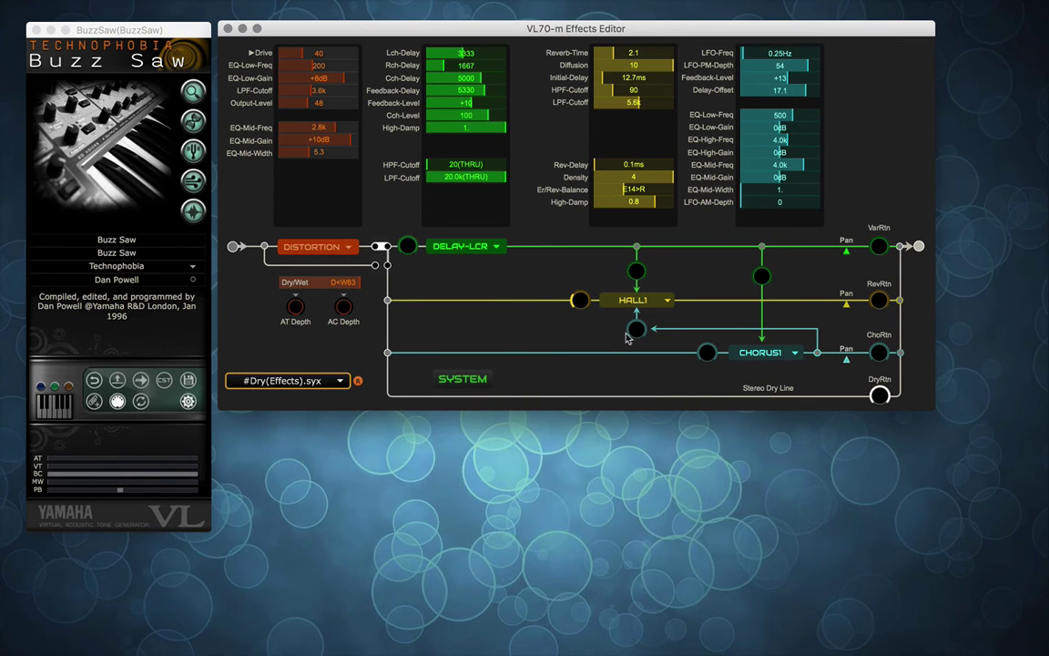
left_click(466, 247)
left_click(464, 383)
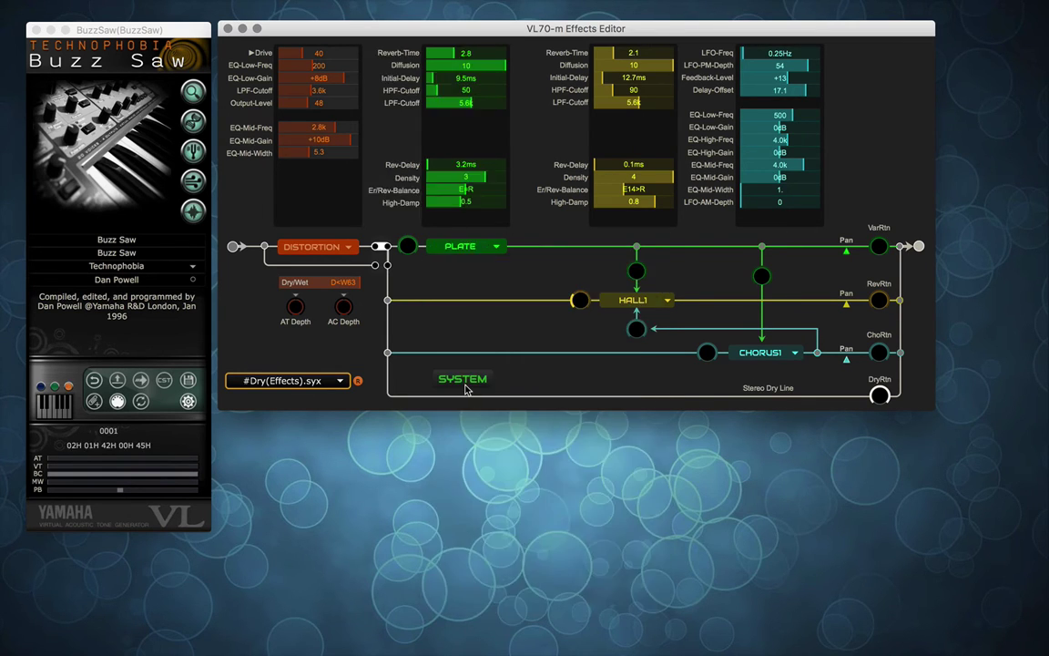
left_click(633, 305)
left_click(630, 395)
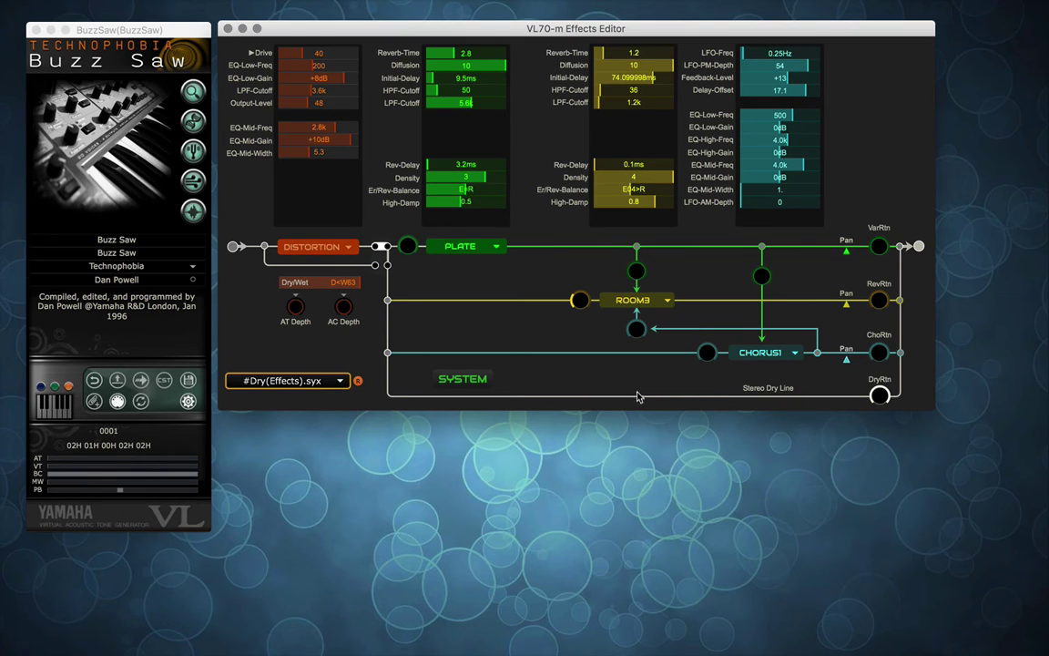
left_click(775, 354)
left_click(766, 431)
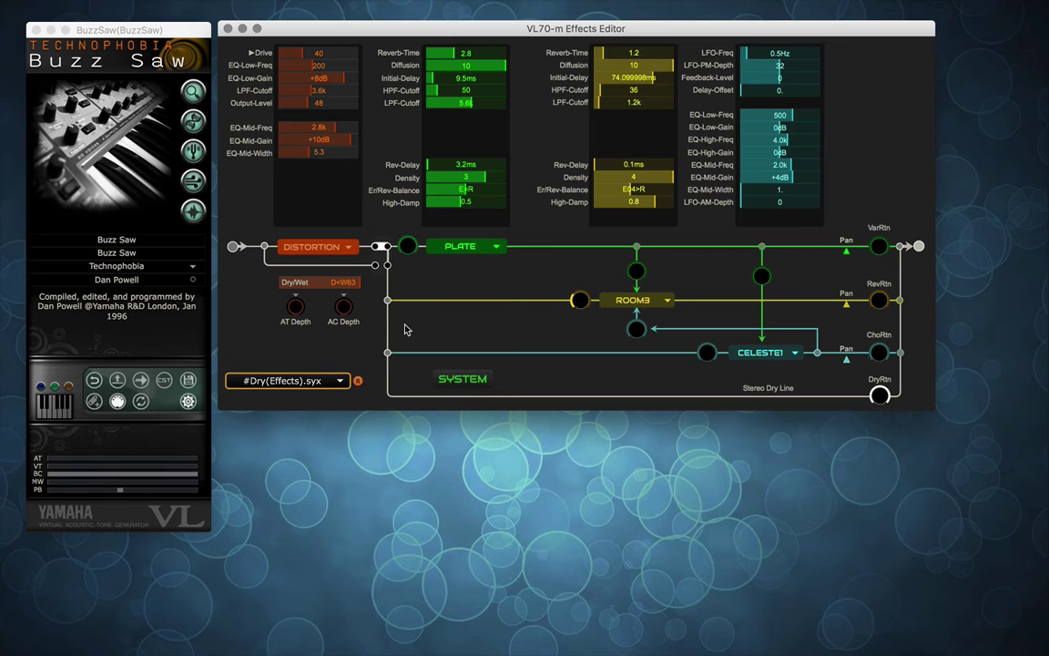
Load the #Dry(Effects).syx preset to clear all effects, and close the Effects Editor
left_click(319, 382)
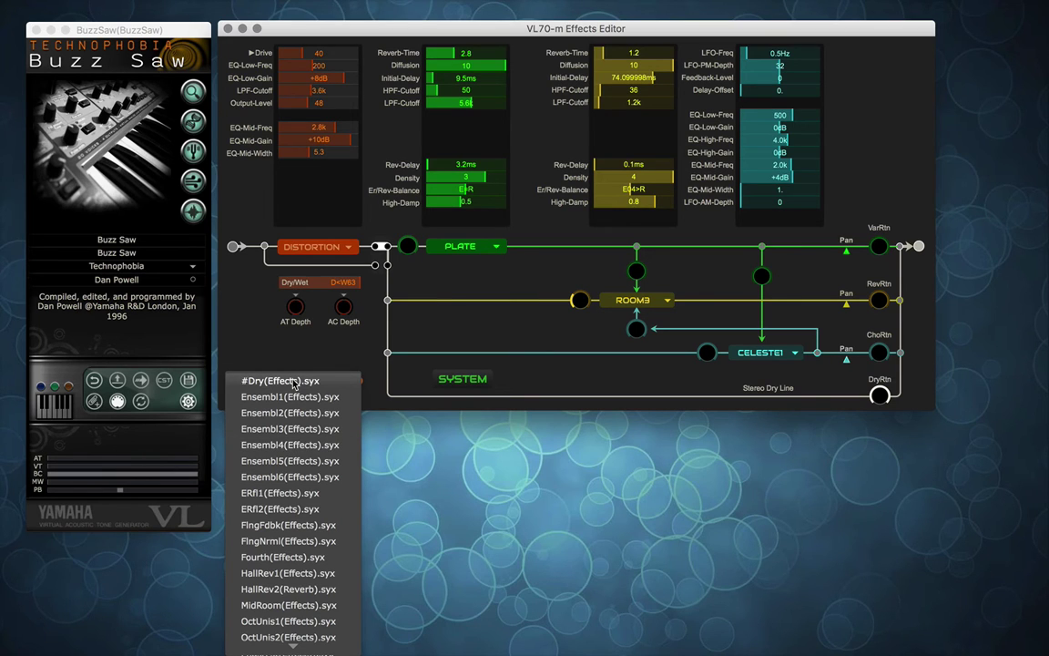
left_click(294, 381)
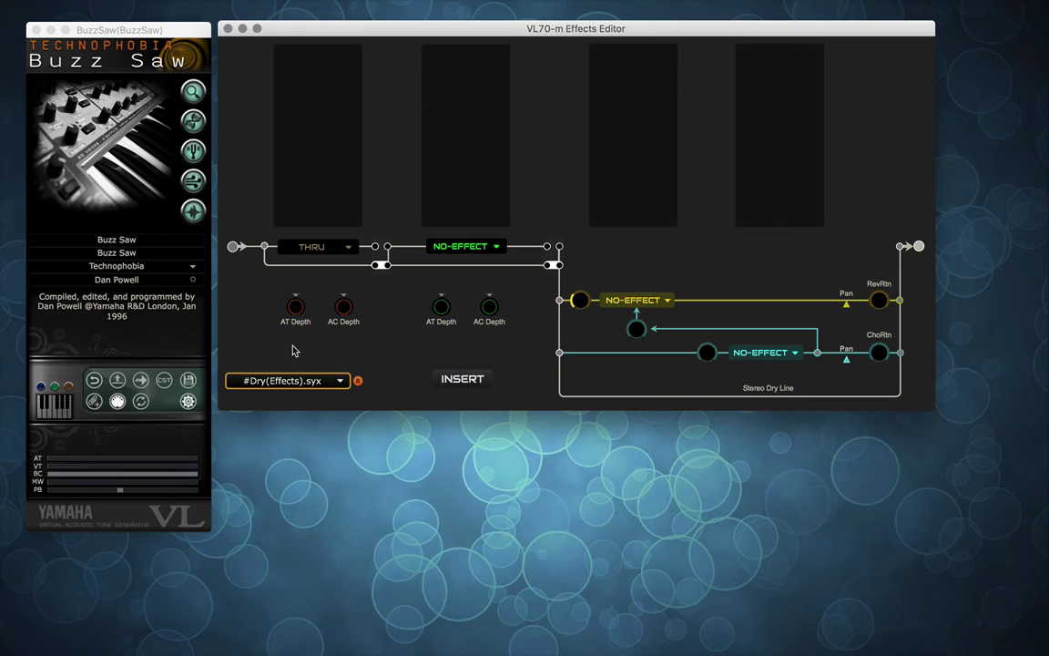
left_click(228, 29)
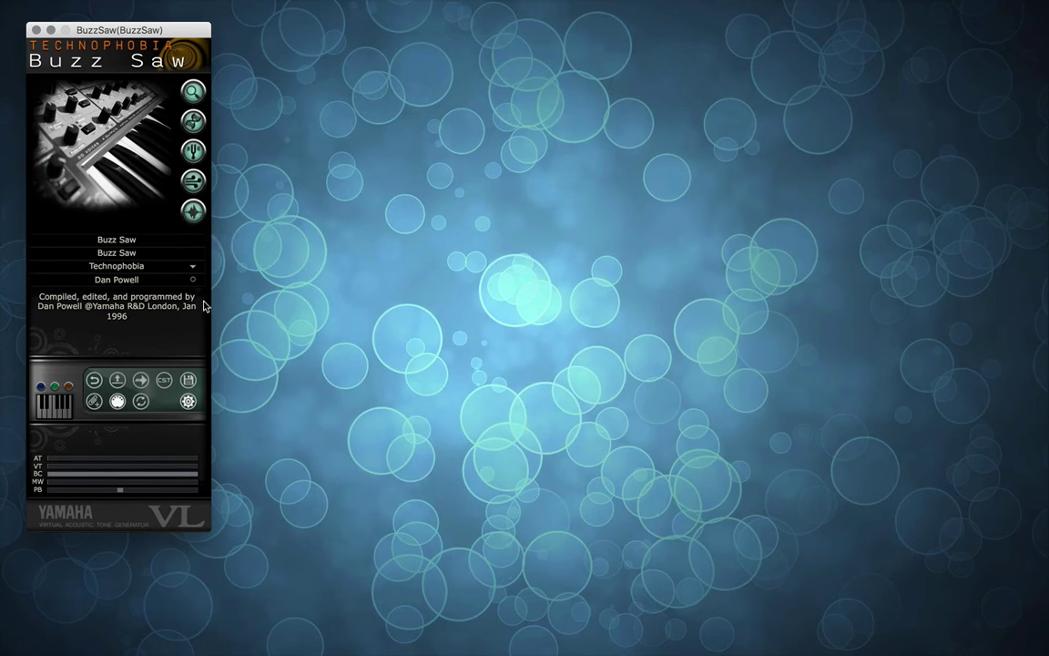
Replace the voice's picture with the BASS_Electric image from the Images folder of VL-Voices
mouse_move(56, 201)
mouse_move(83, 141)
mouse_move(105, 213)
mouse_move(111, 175)
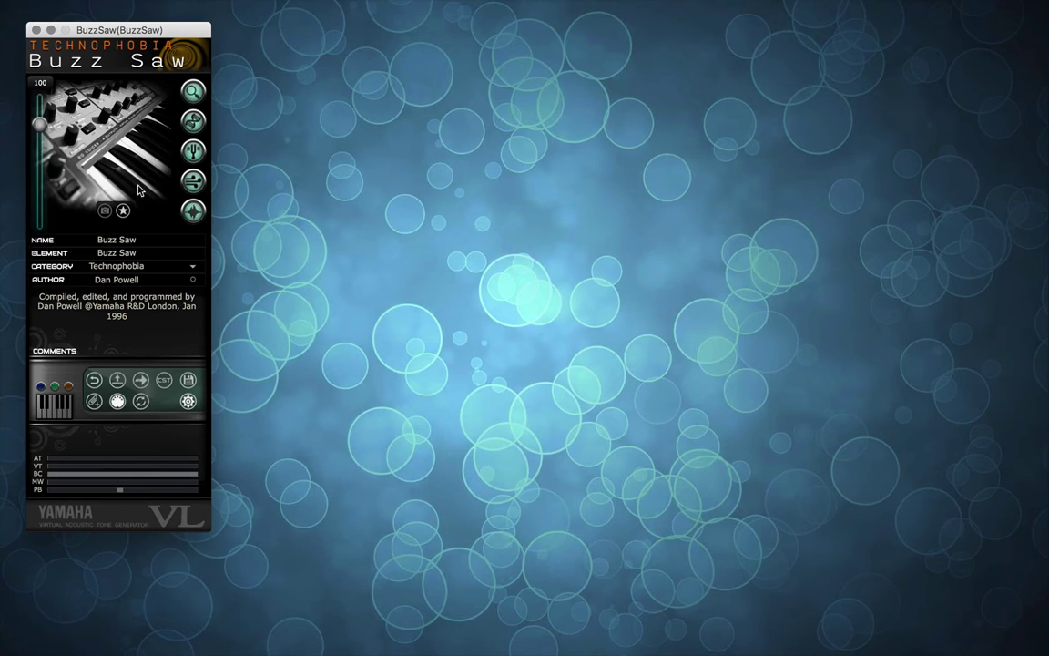
left_click(125, 172)
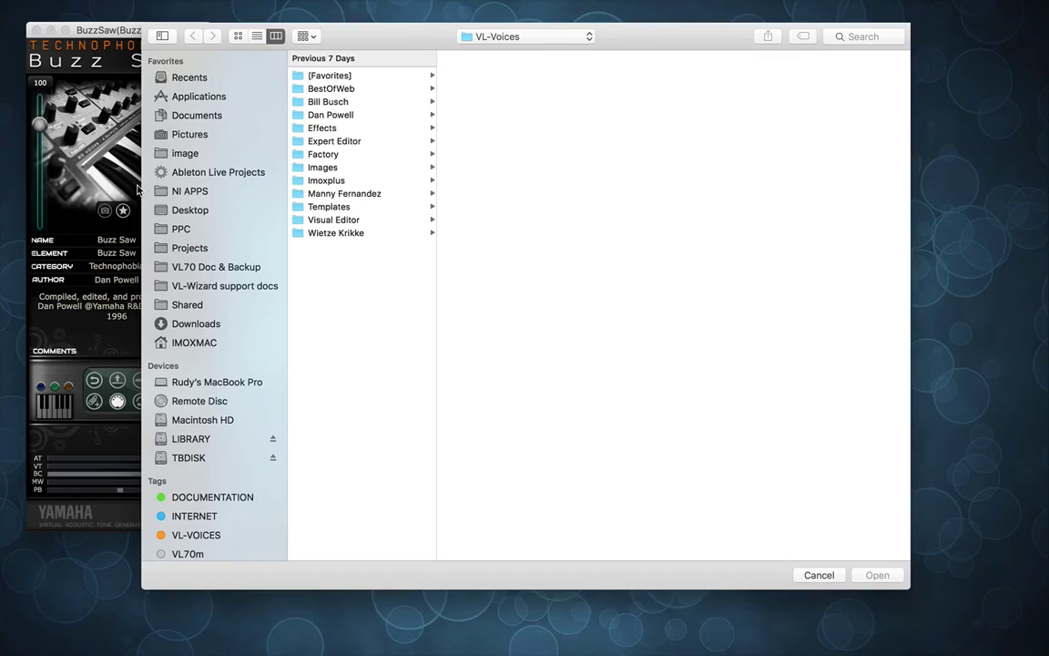
left_click(330, 170)
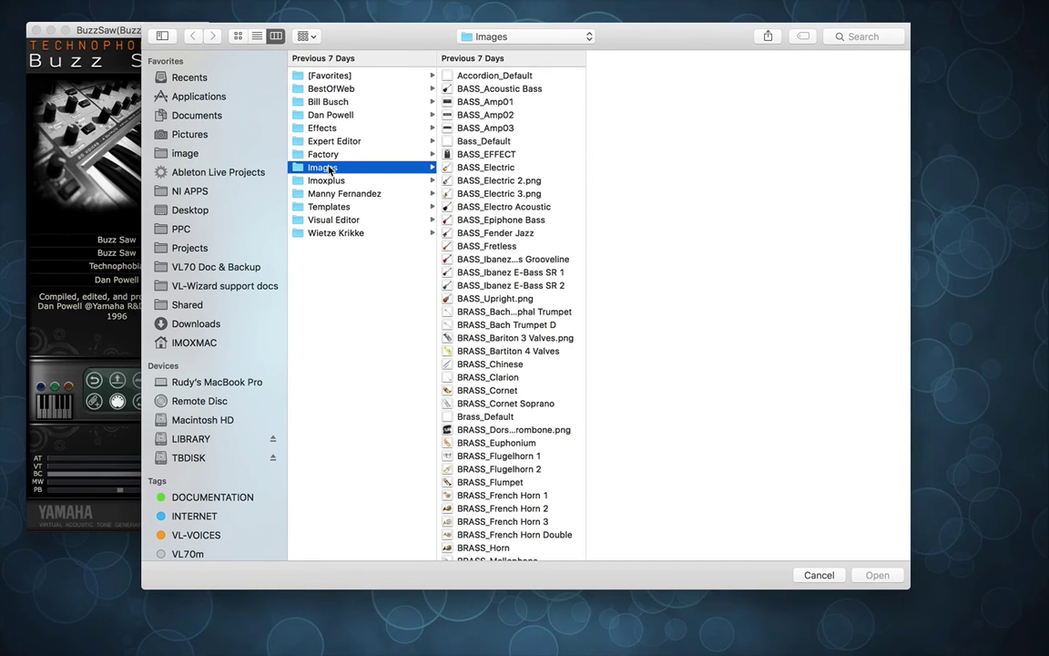
left_click(483, 155)
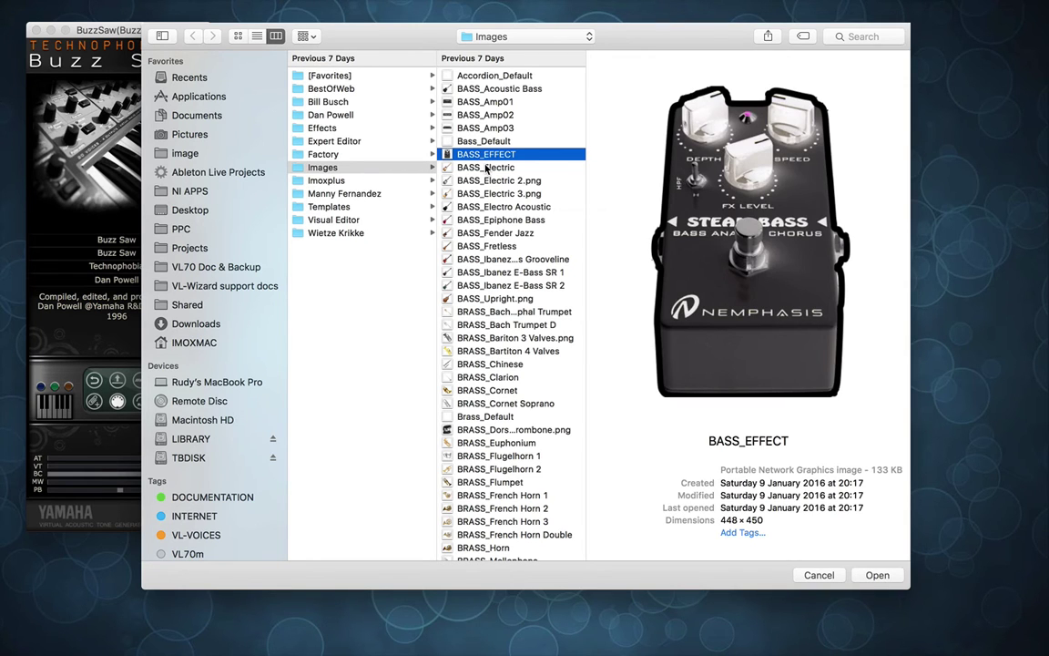
left_click(486, 168)
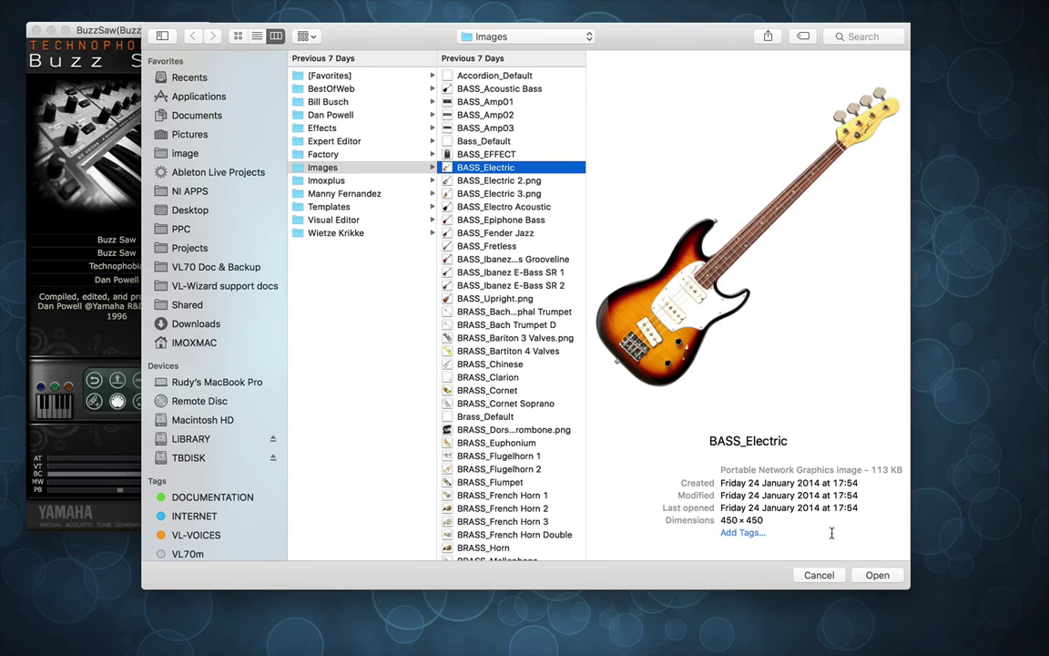
left_click(877, 576)
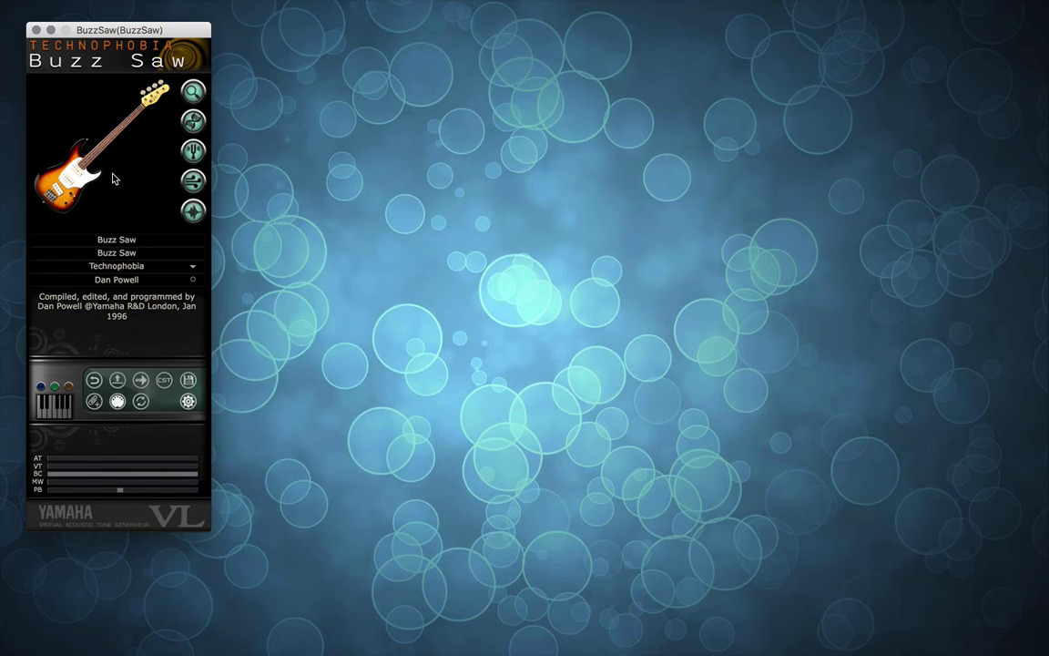
Open the Voice Browser and look through the voice libraries, ending on the [Favorites] library
mouse_move(66, 169)
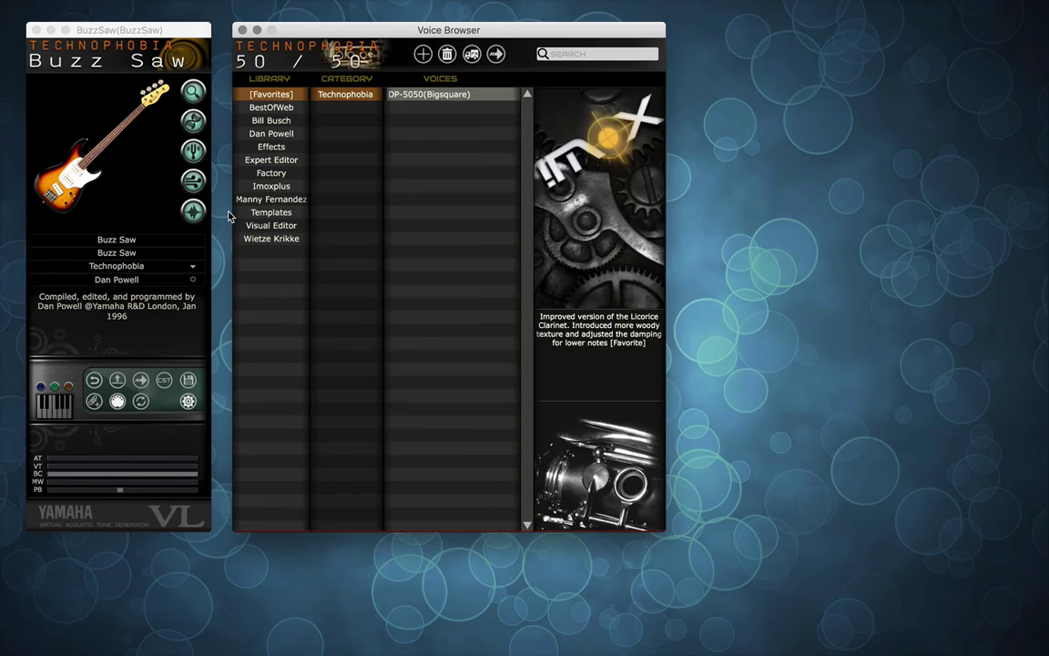
left_click(270, 133)
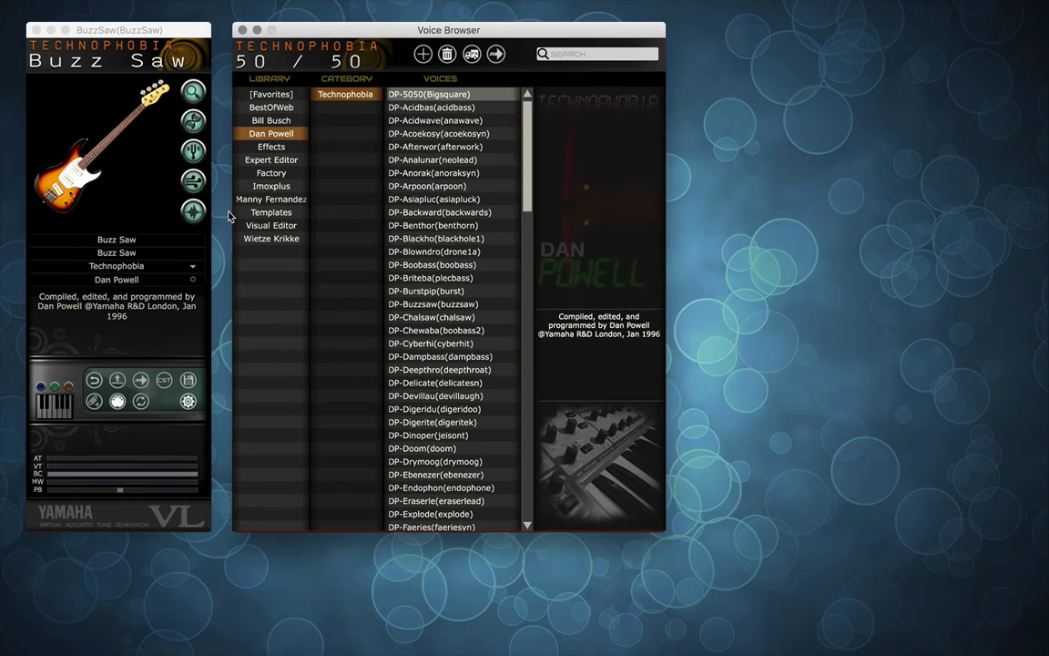
left_click(259, 94)
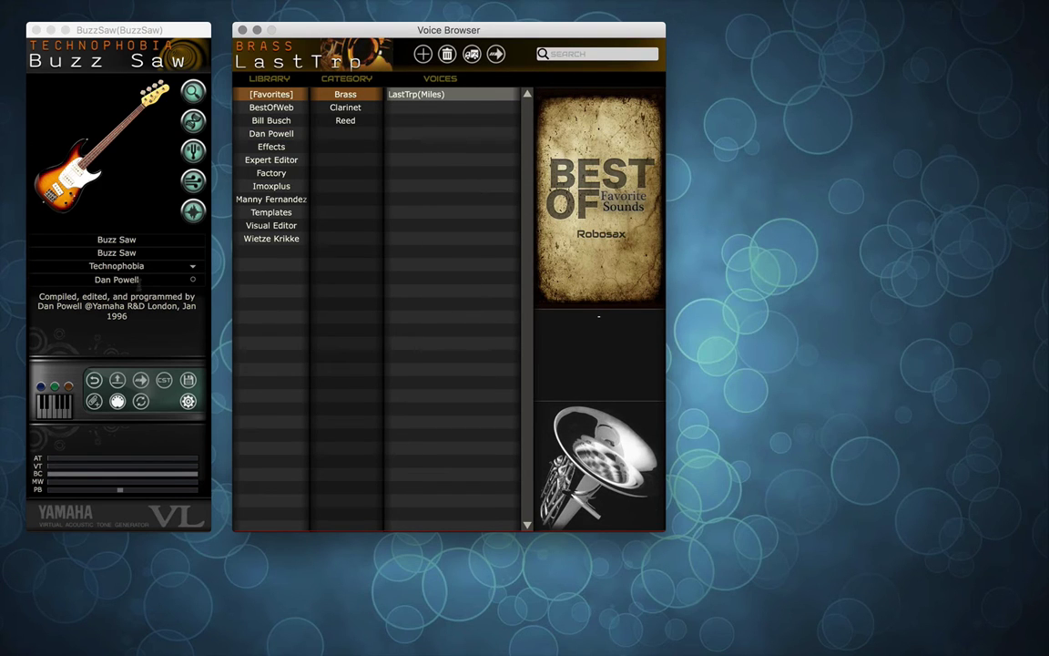
Add the Buzz Saw voice to the Favorites library and dismiss the notice
mouse_move(185, 221)
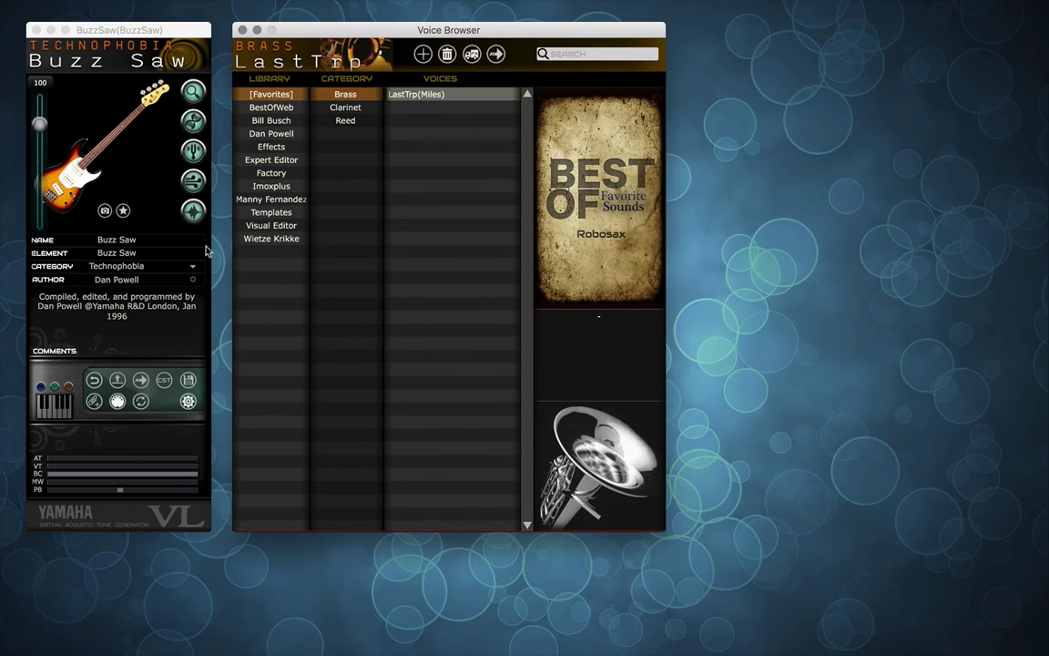
left_click(123, 210)
left_click(124, 211)
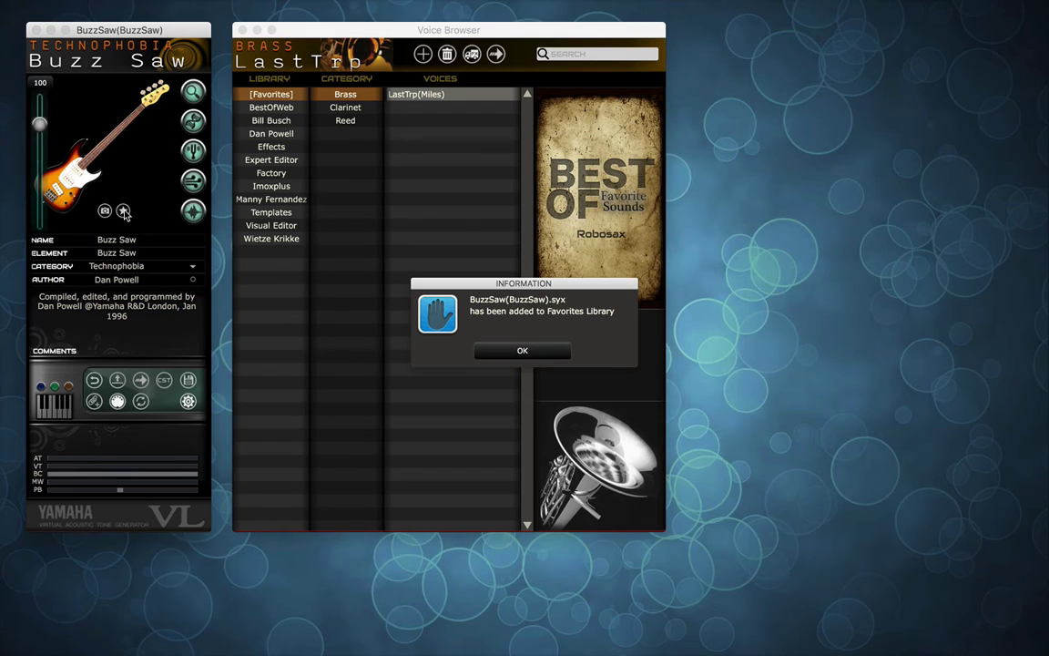
left_click(552, 354)
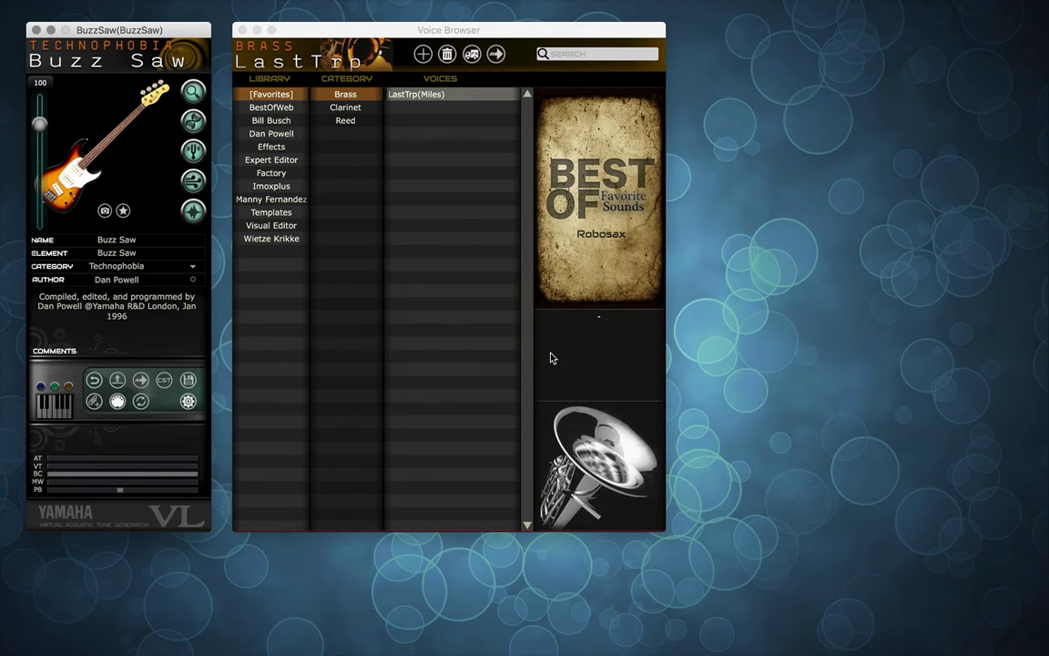
Refresh the Favorites library, look at its Technophobia category and the BestOfWeb library, and close the Voice Browser
left_click(282, 105)
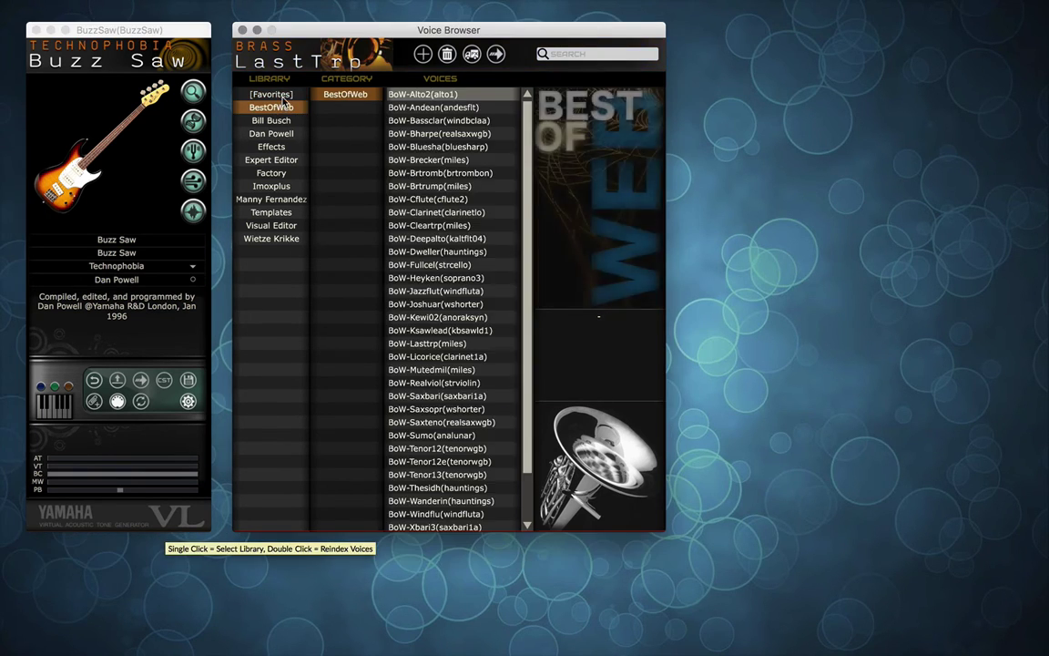
left_click(279, 96)
left_click(350, 134)
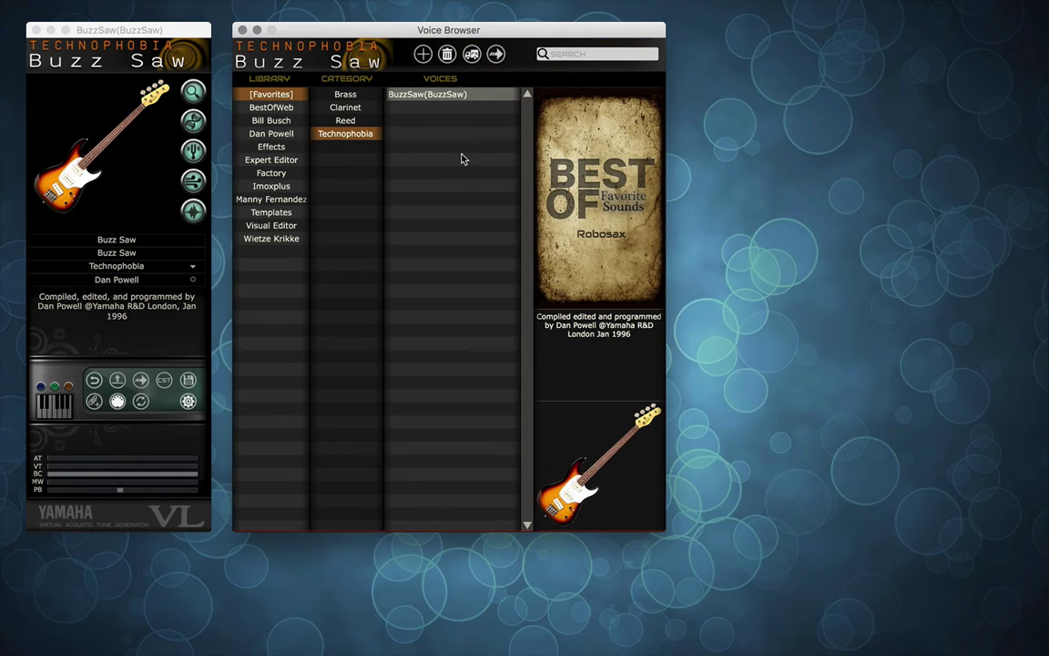
left_click(263, 107)
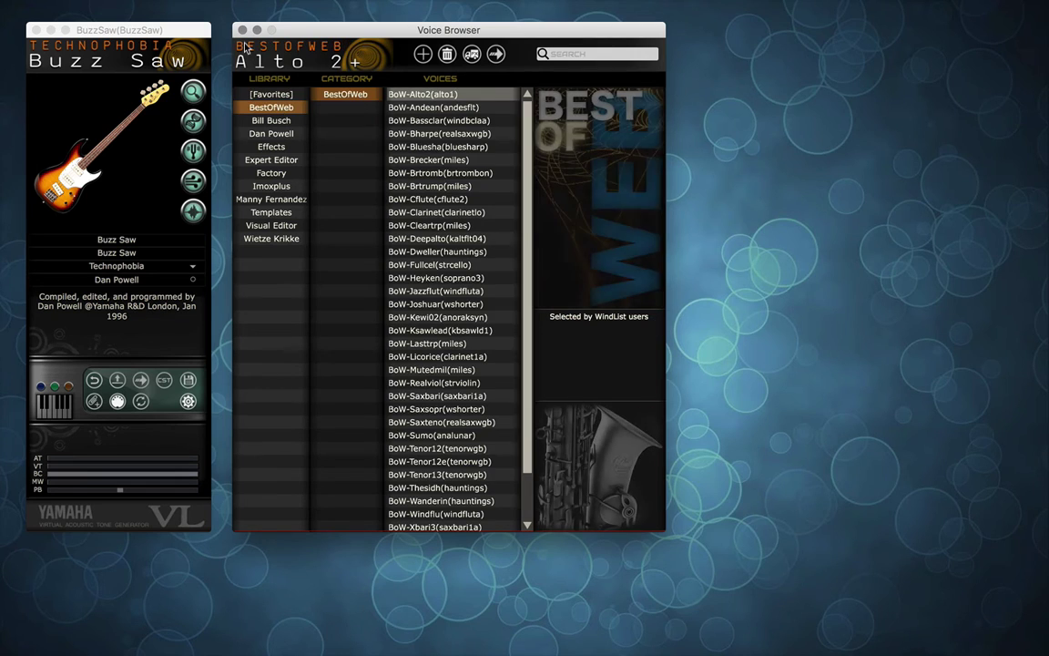
left_click(240, 30)
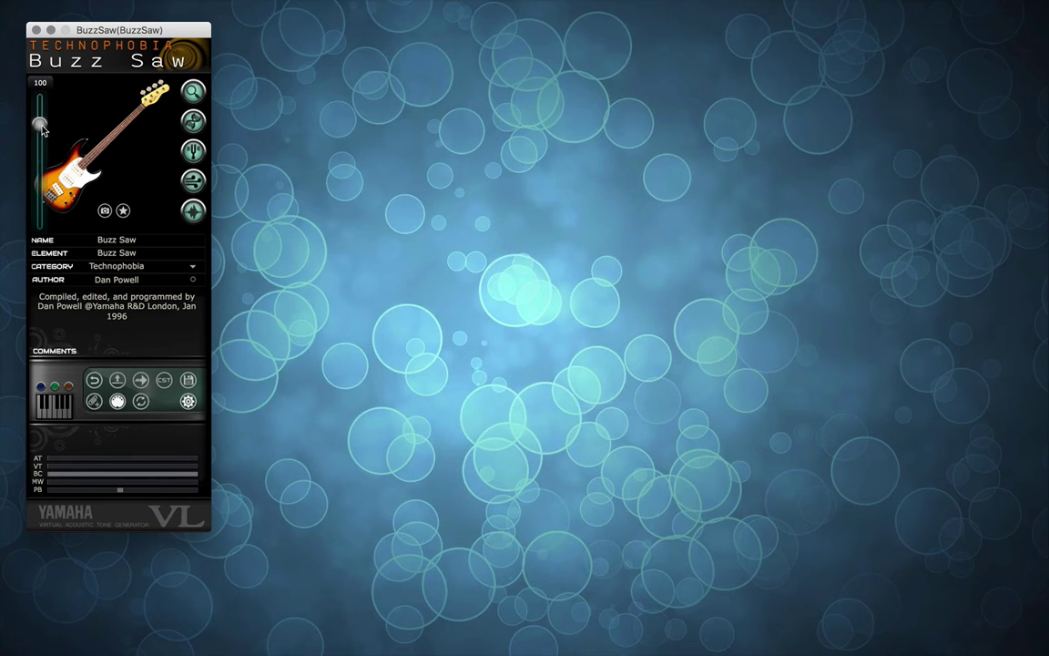
Try a voice level of 106, and open the settings to examine the Force Voice Level default
mouse_move(39, 128)
left_mouse_down()
mouse_move(39, 173)
mouse_move(40, 91)
mouse_move(39, 157)
mouse_move(39, 109)
mouse_move(40, 120)
left_mouse_up()
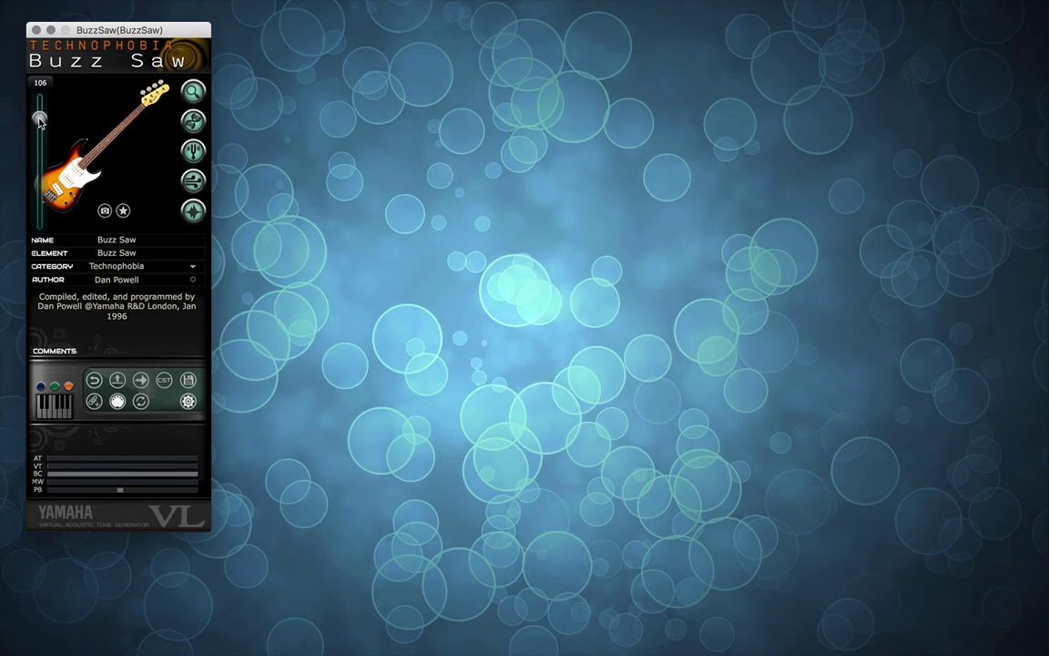
left_click(188, 401)
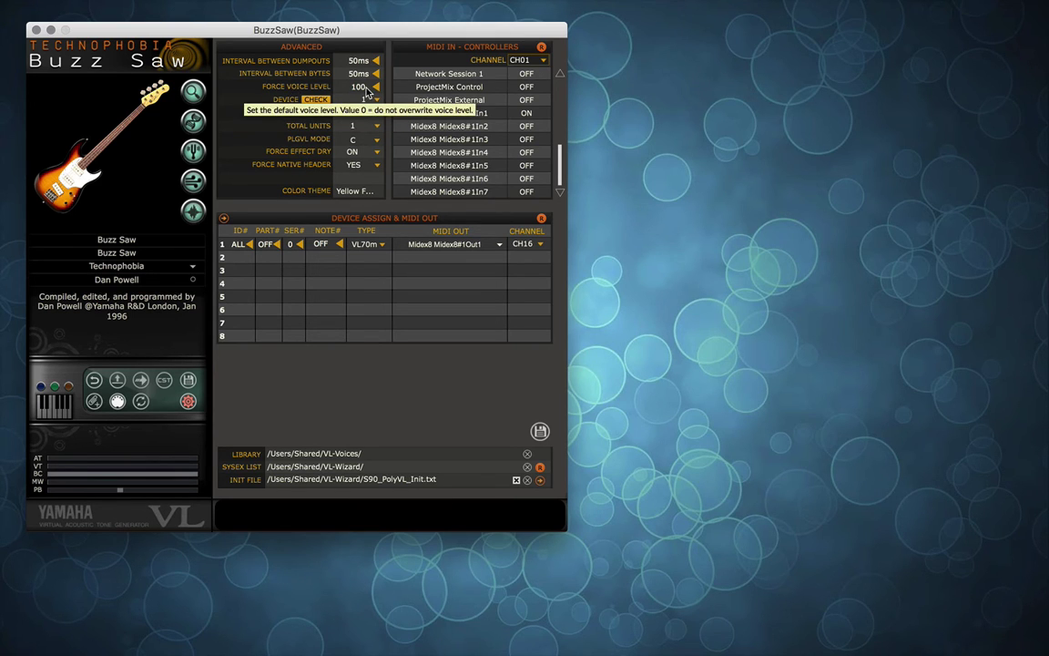
mouse_move(367, 88)
left_mouse_down()
mouse_move(367, 66)
mouse_move(367, 89)
left_mouse_up()
mouse_move(54, 192)
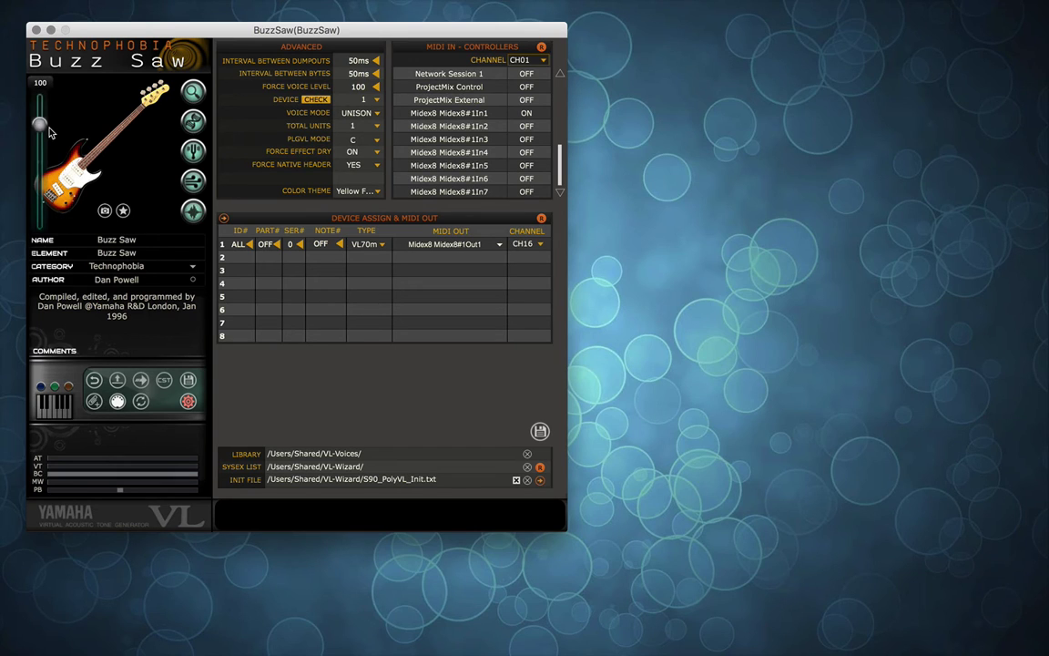
Change the voice's display name to BuzzSax
left_click(87, 239)
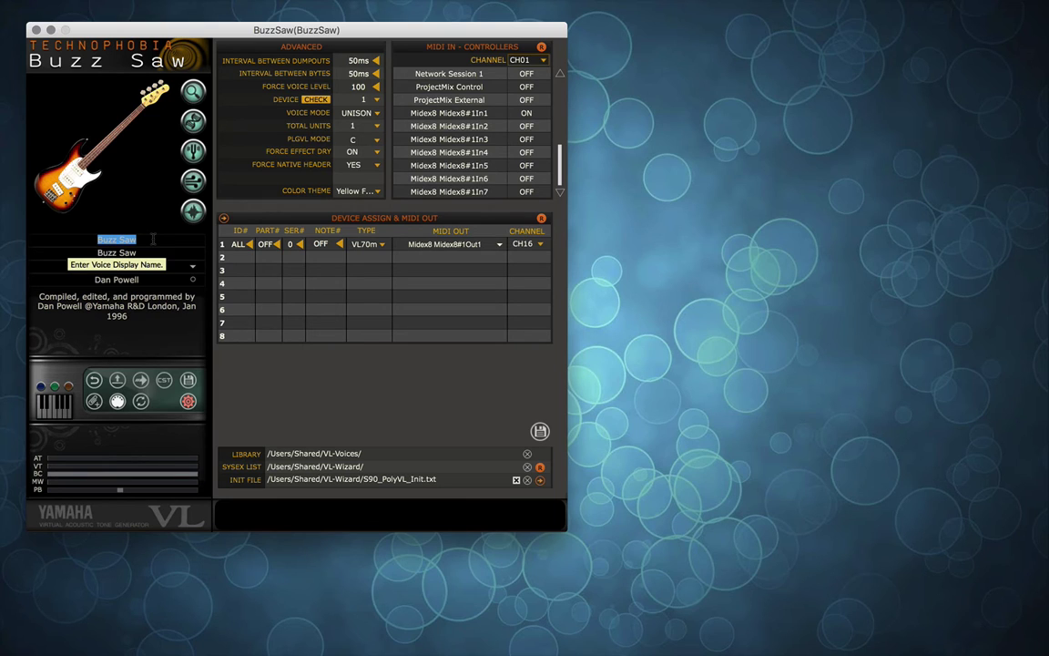
left_click(153, 239)
key("BackSpace")
key("BackSpace")
key("BackSpace")
key("BackSpace")
type("Sax")
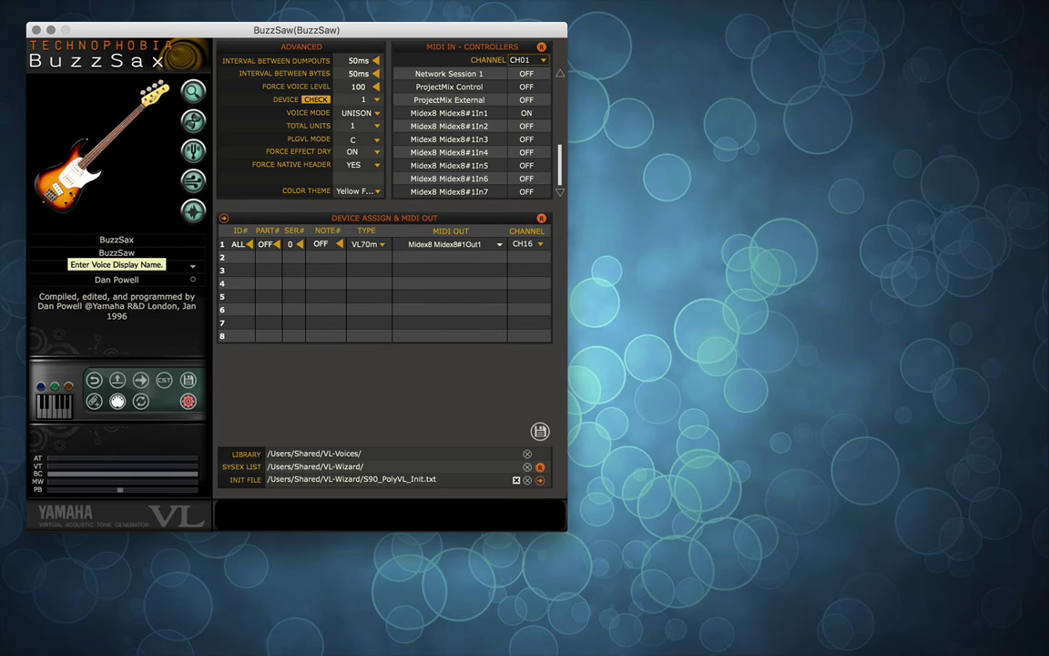
key("Return")
Replace the voice's category with a custom one named bass
mouse_move(145, 239)
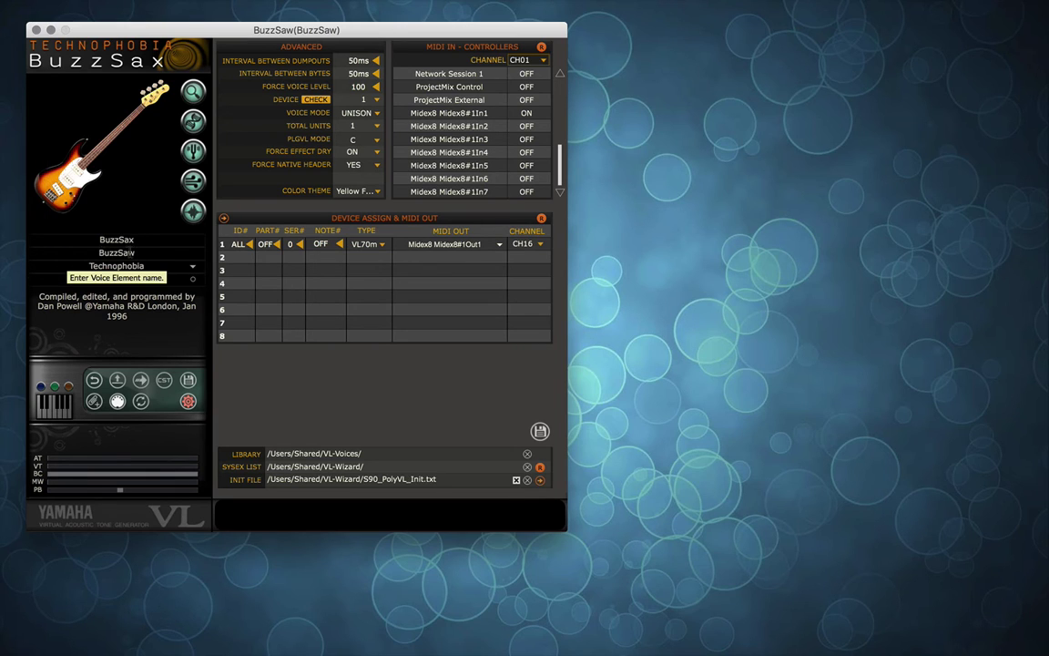
left_click(190, 267)
left_click_drag(144, 265, 87, 265)
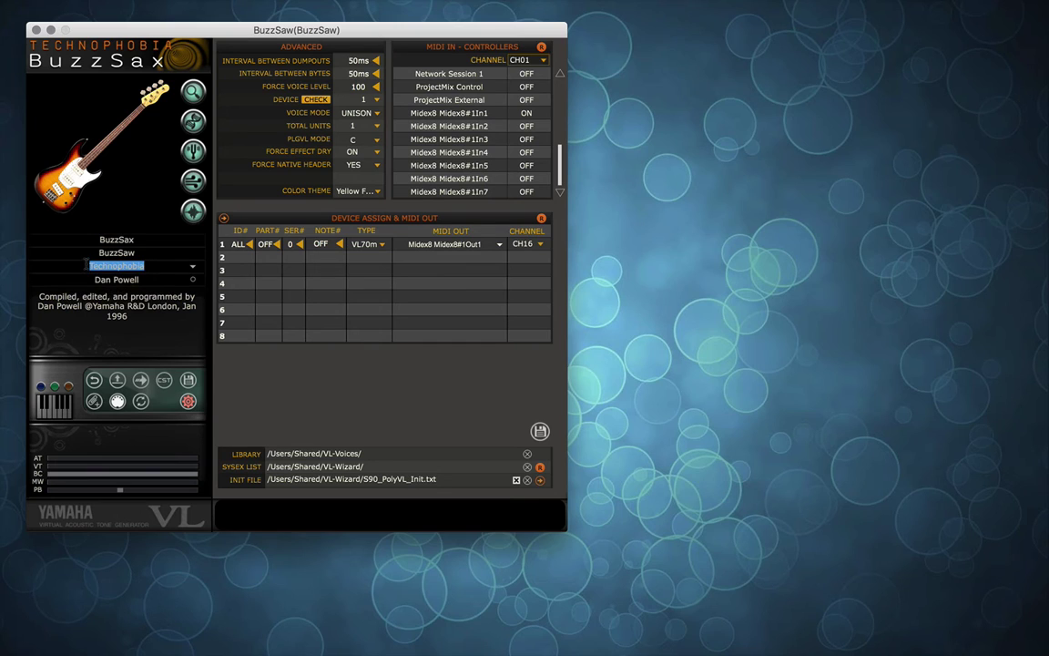
type("bass")
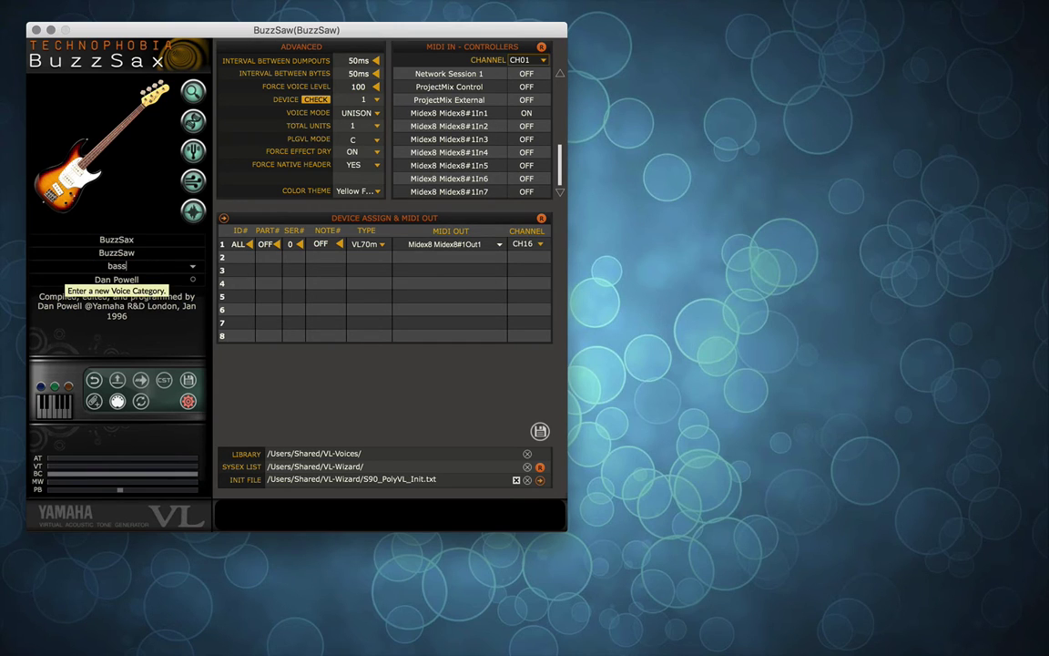
key("Return")
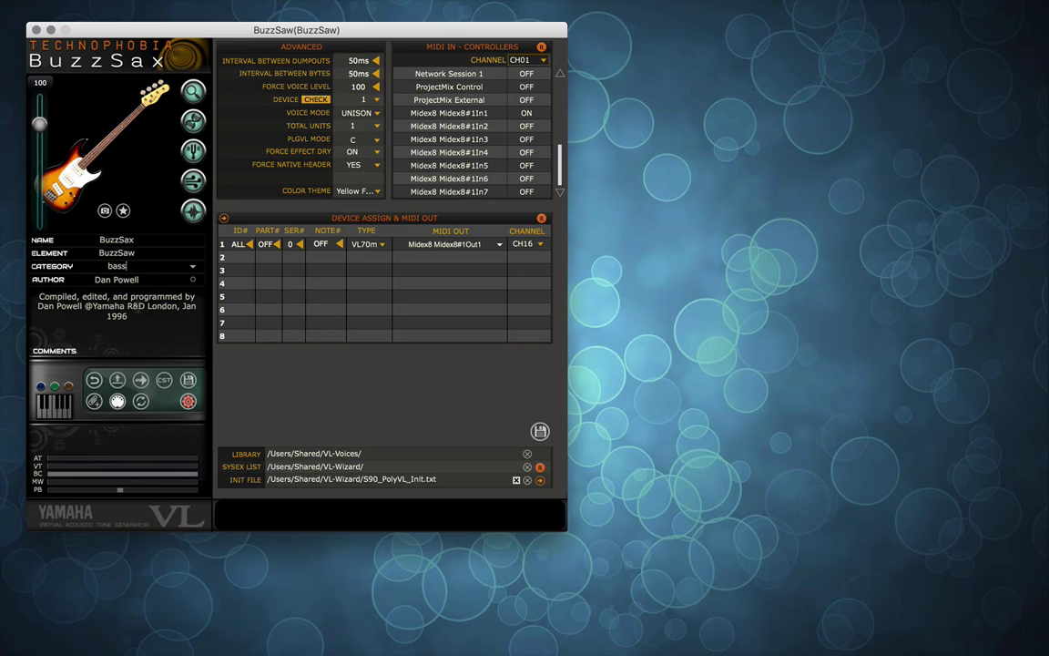
Replace the voice's category with SynthBass and close the settings
left_click(191, 267)
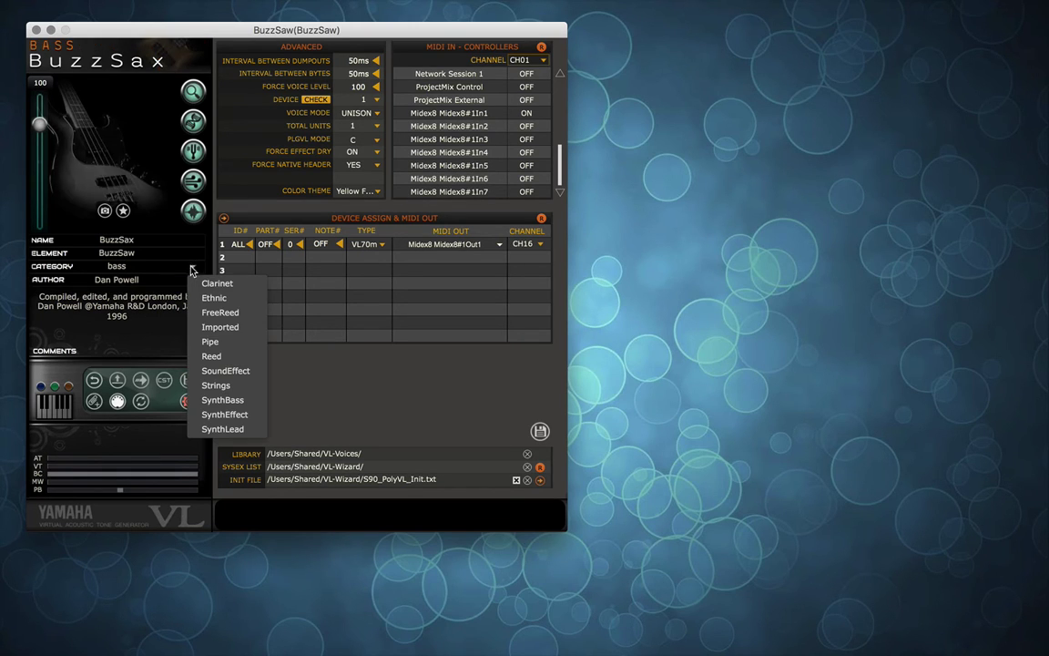
left_click(219, 401)
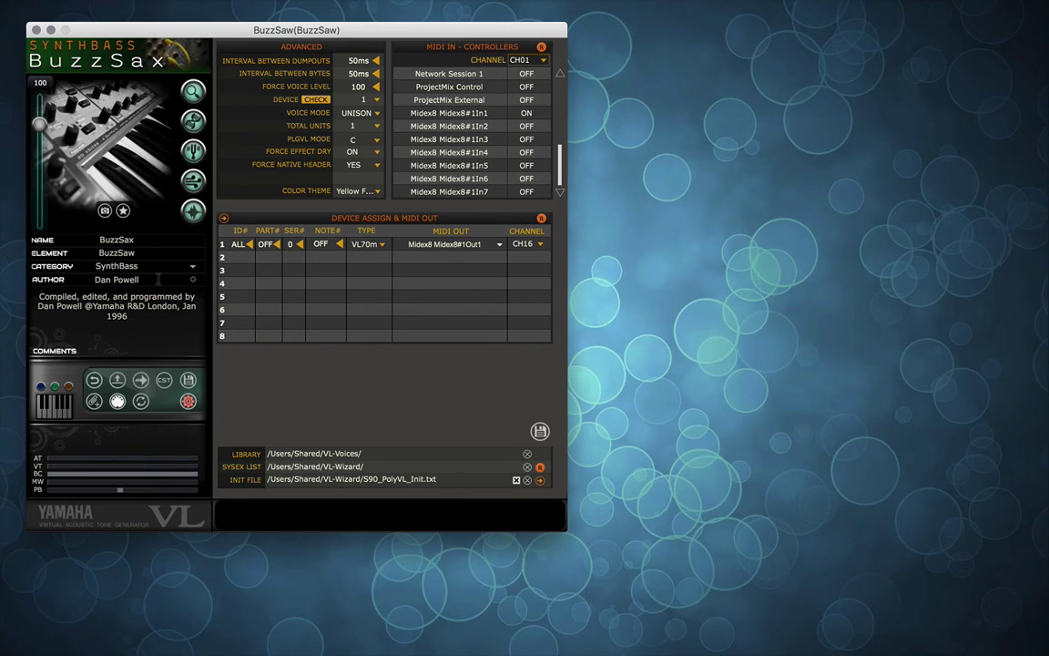
left_click(193, 270)
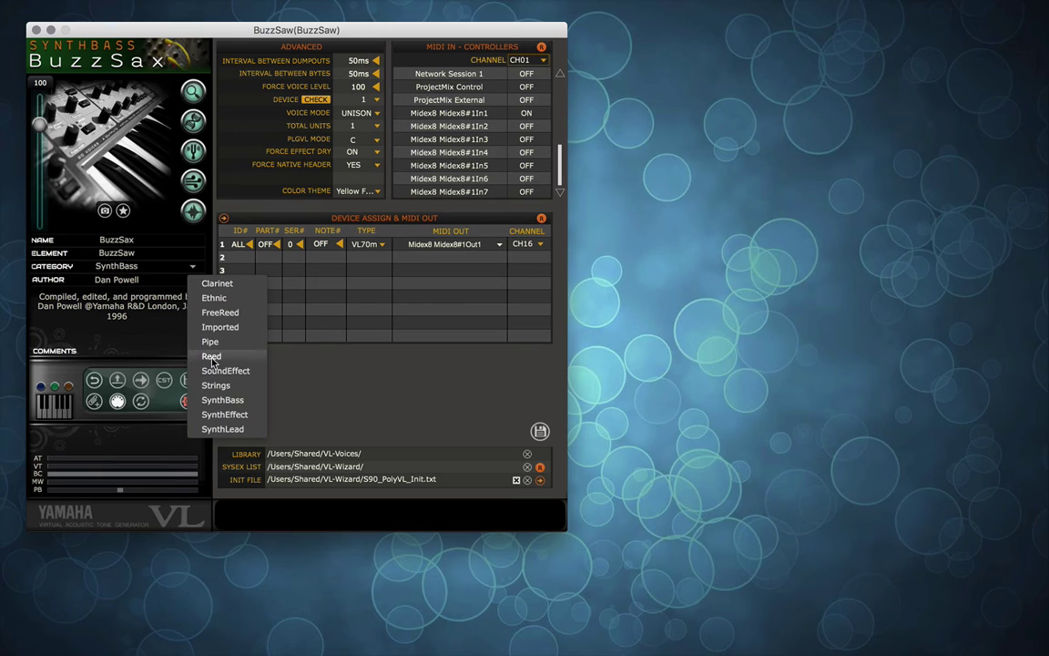
left_click(175, 343)
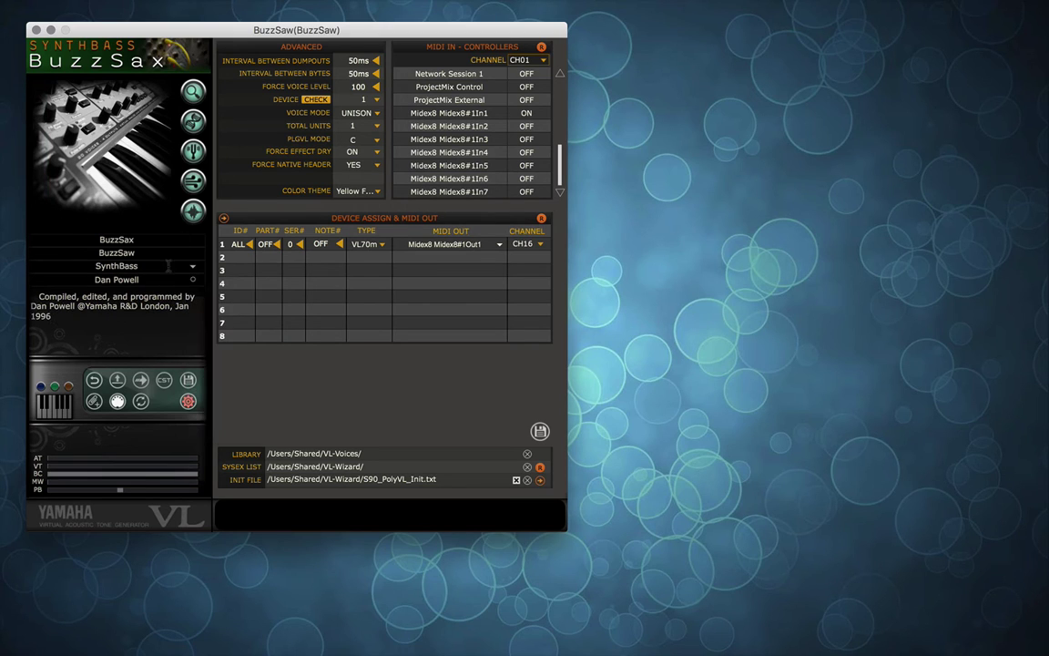
mouse_move(179, 133)
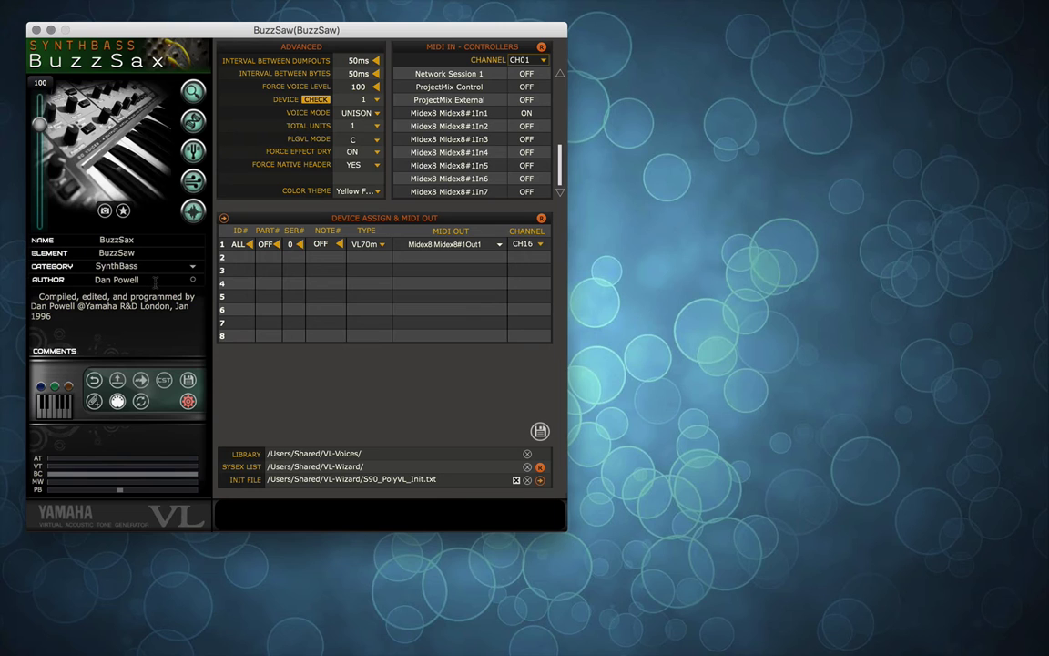
left_click(188, 401)
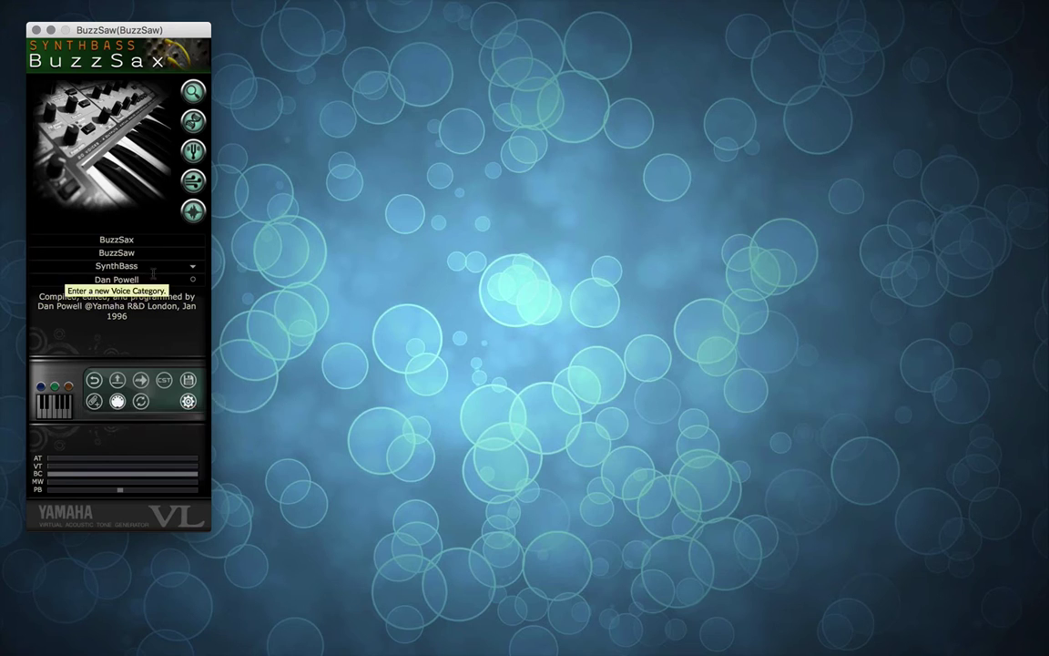
Change the voice's display name to BuzzSaa
mouse_move(146, 266)
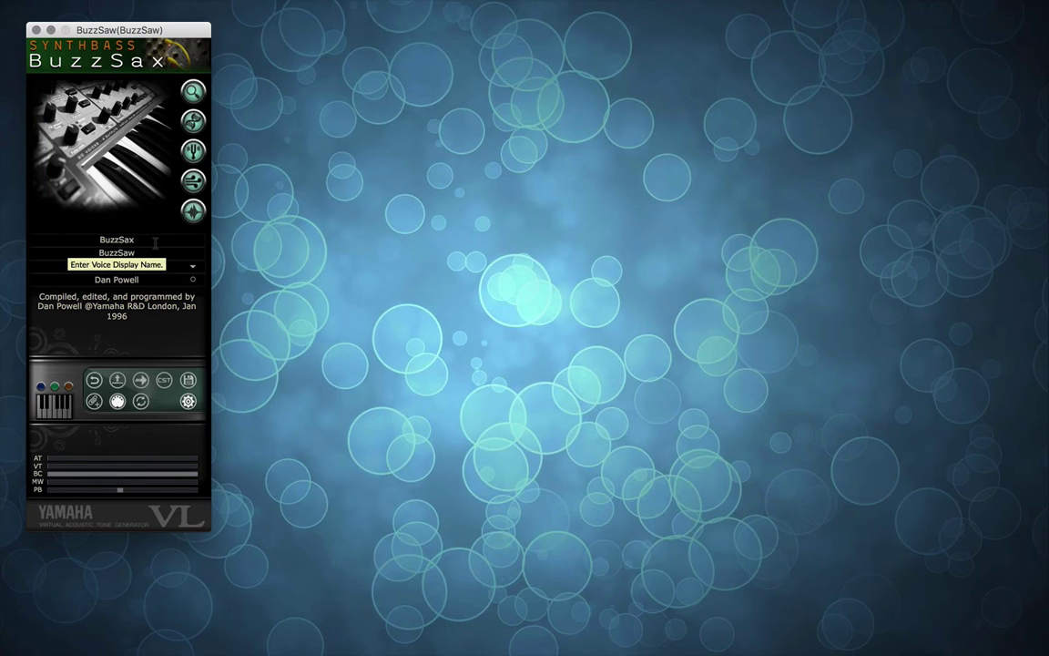
key("BackSpace")
type("a")
key("Return")
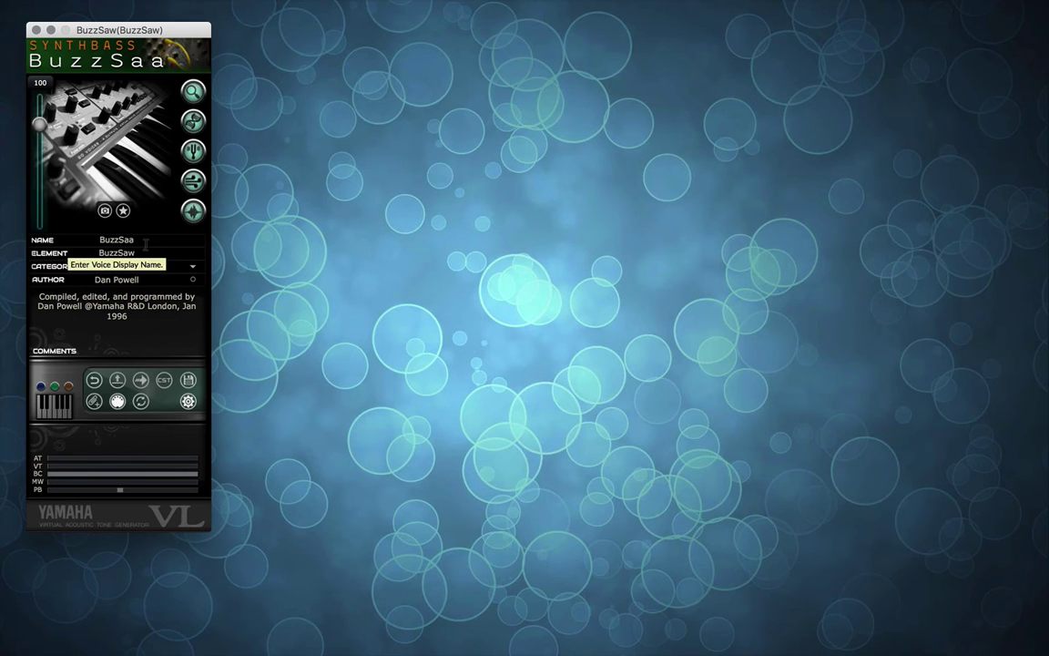
left_click(95, 238)
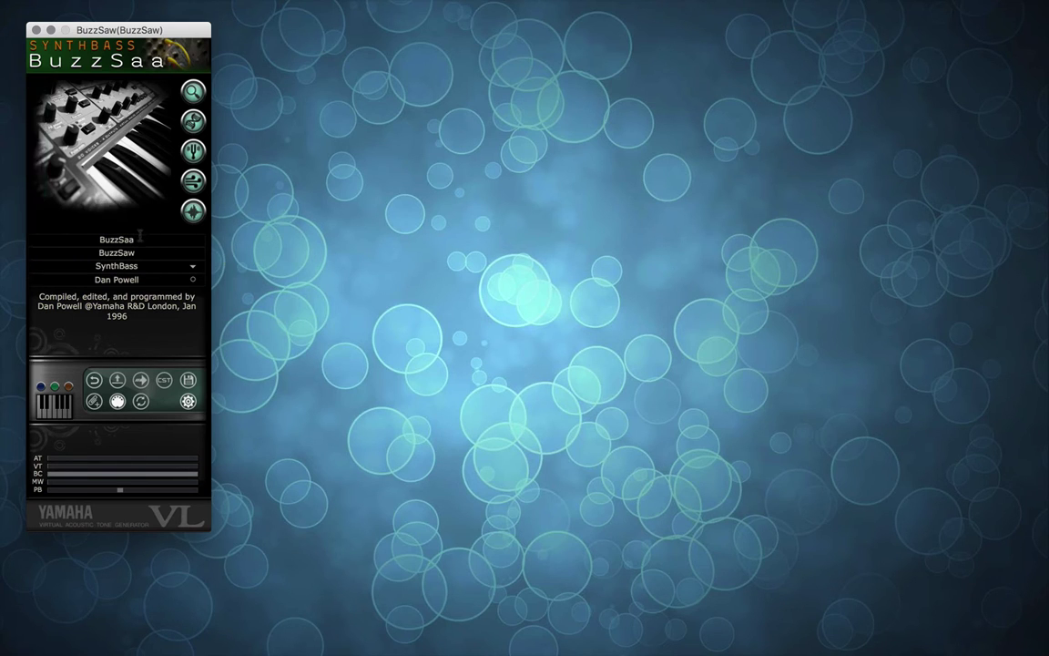
key("Return")
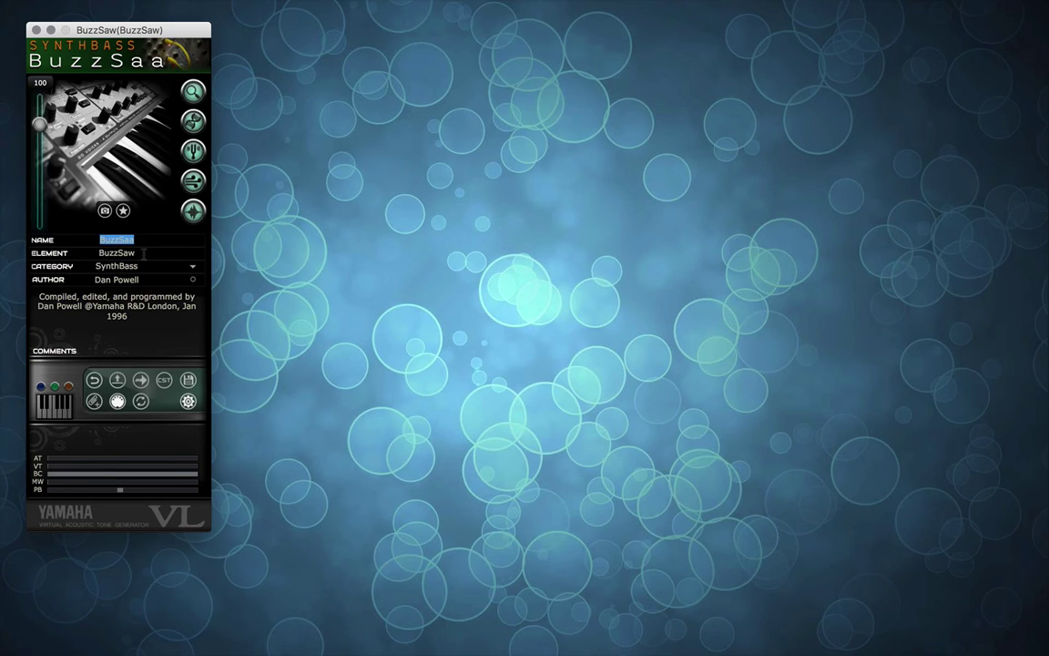
Look through the voice's element, category and author fields, and select the comments text to show that it is editable
left_click(144, 254)
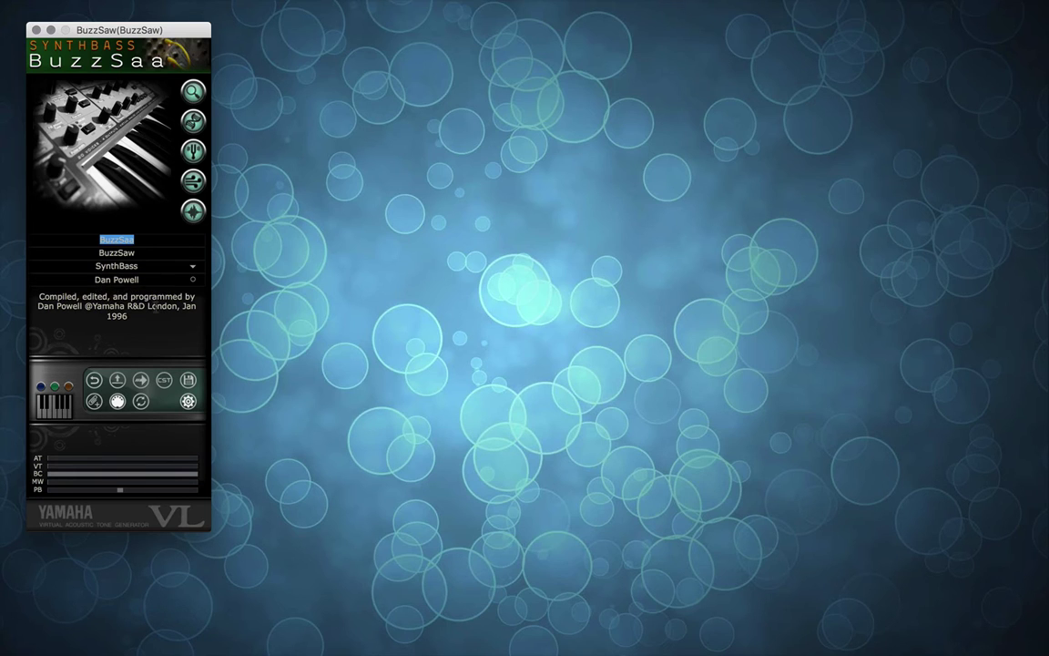
left_click(185, 288)
key("Tab")
key("Tab")
key("Tab")
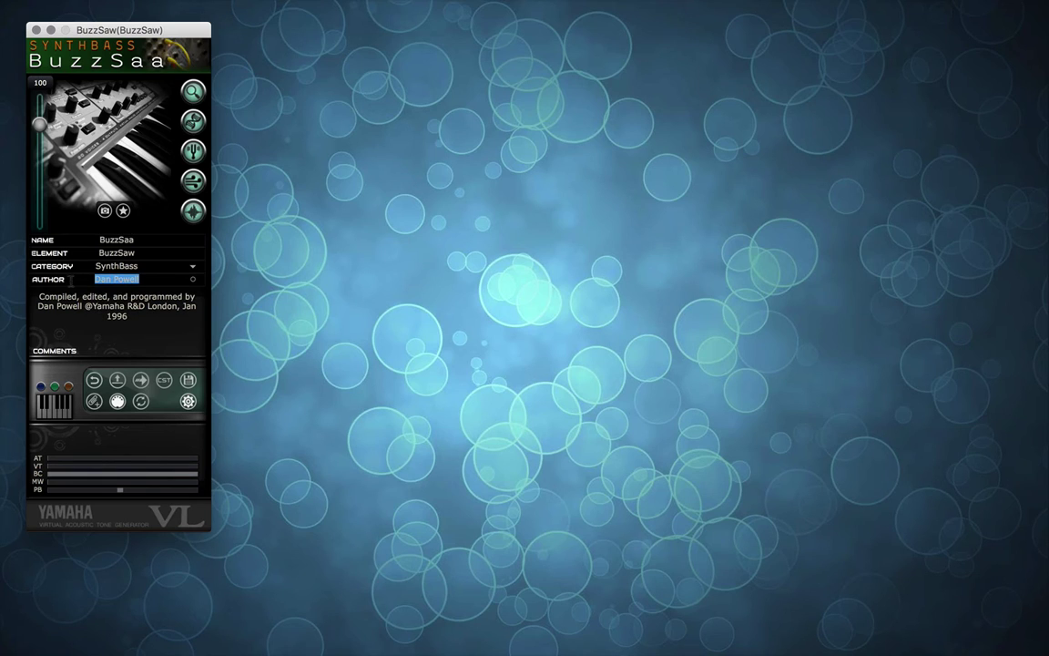
left_click(143, 326)
left_click(141, 323)
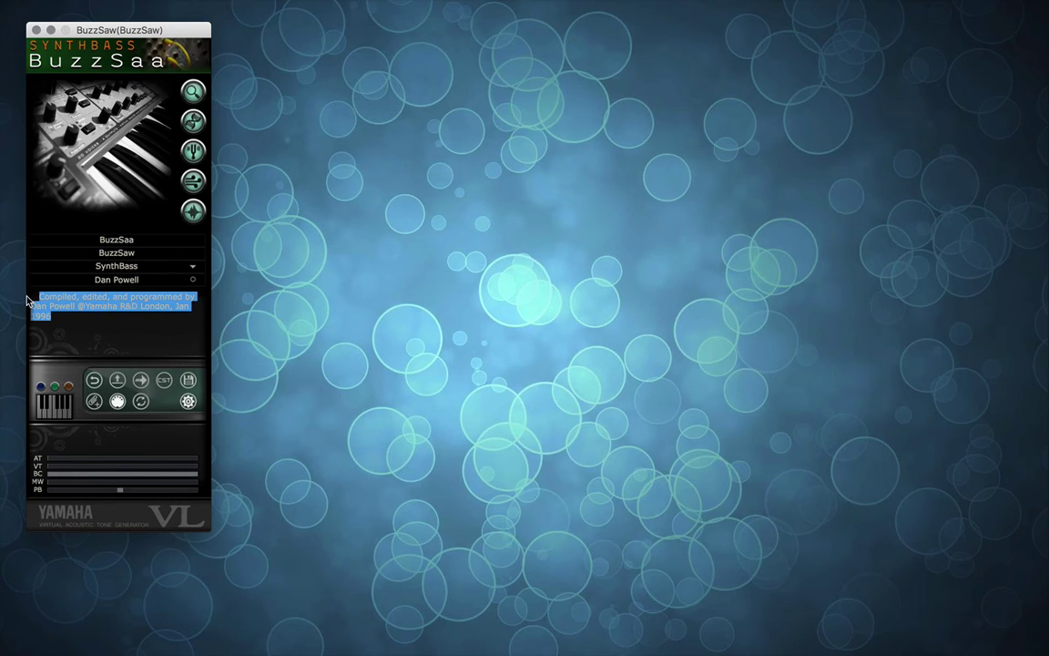
left_click(106, 327)
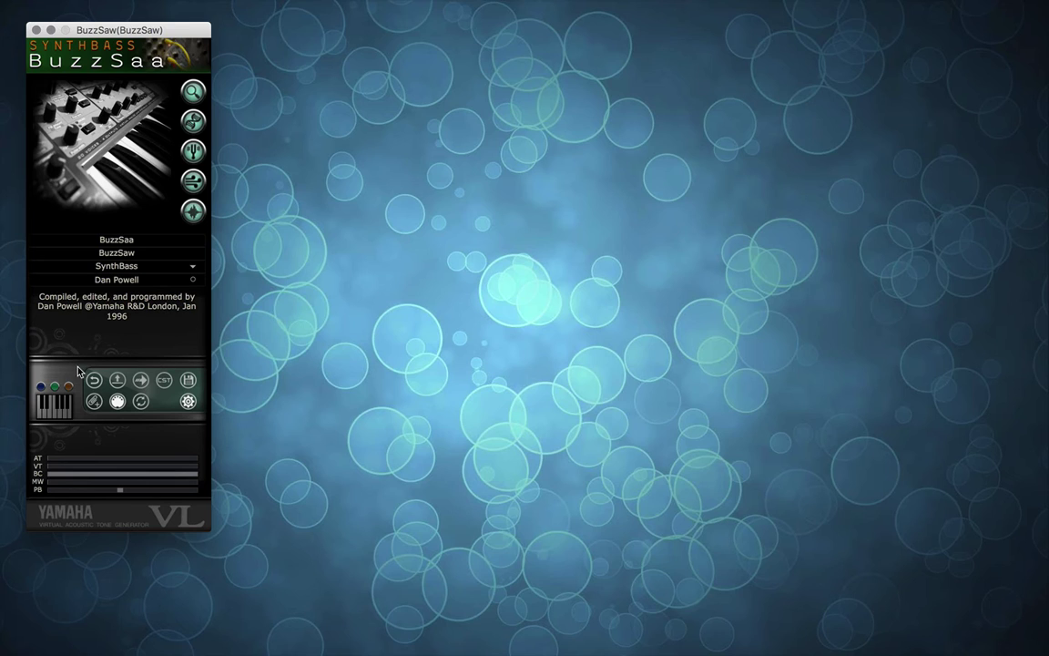
Open the window for storing to custom and internal voice slots, and examine its program number and custom slot choices
left_click(189, 382)
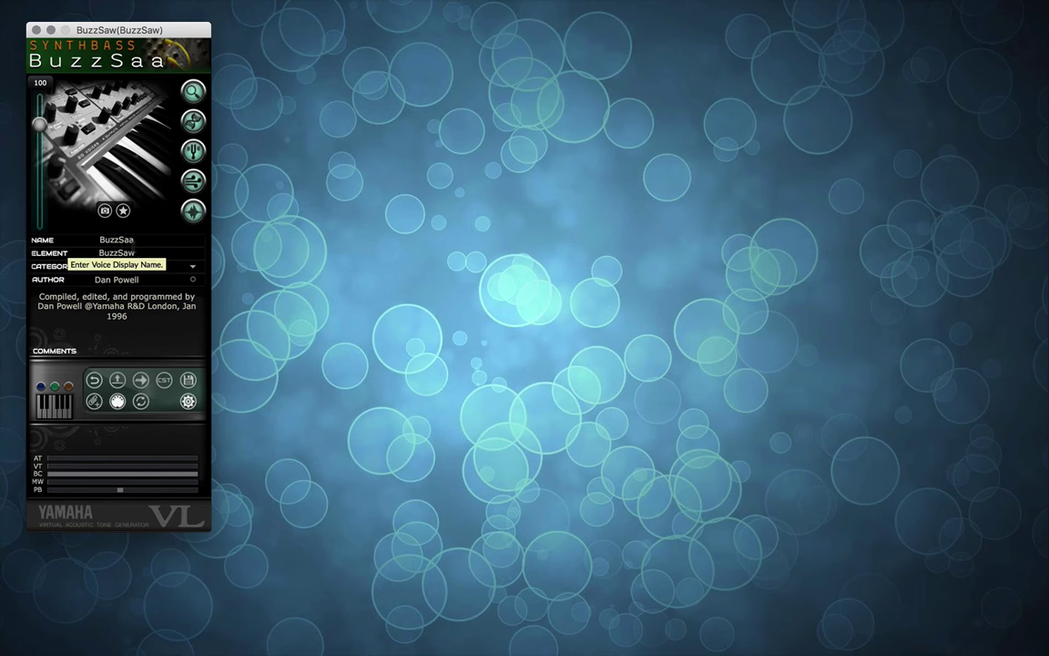
left_click(165, 384)
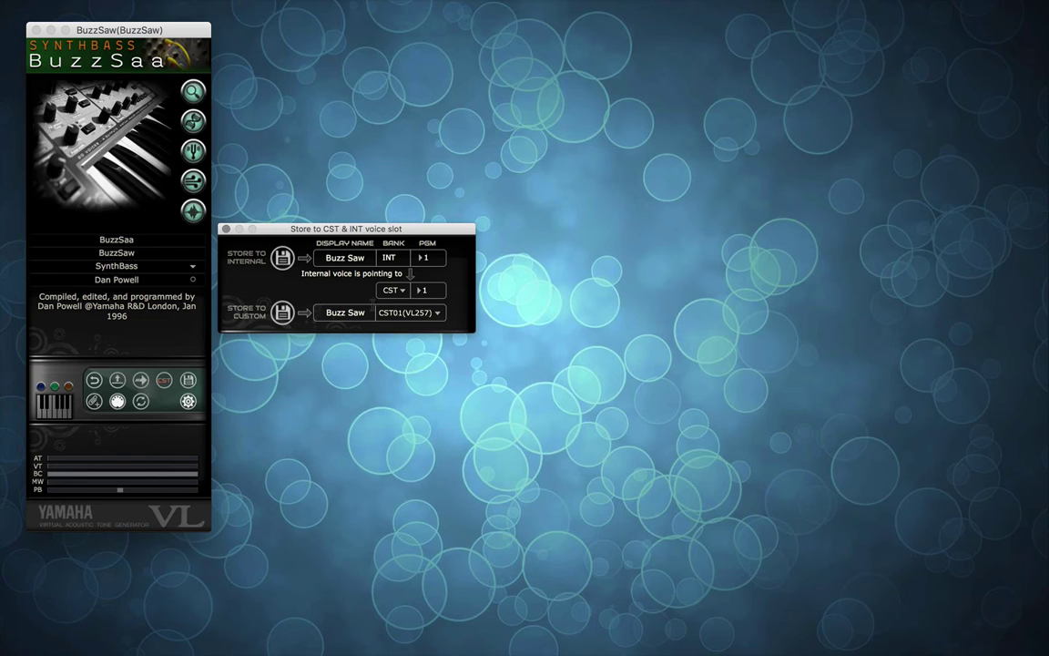
mouse_move(173, 252)
left_click_drag(435, 260, 434, 255)
type("1")
left_click(438, 315)
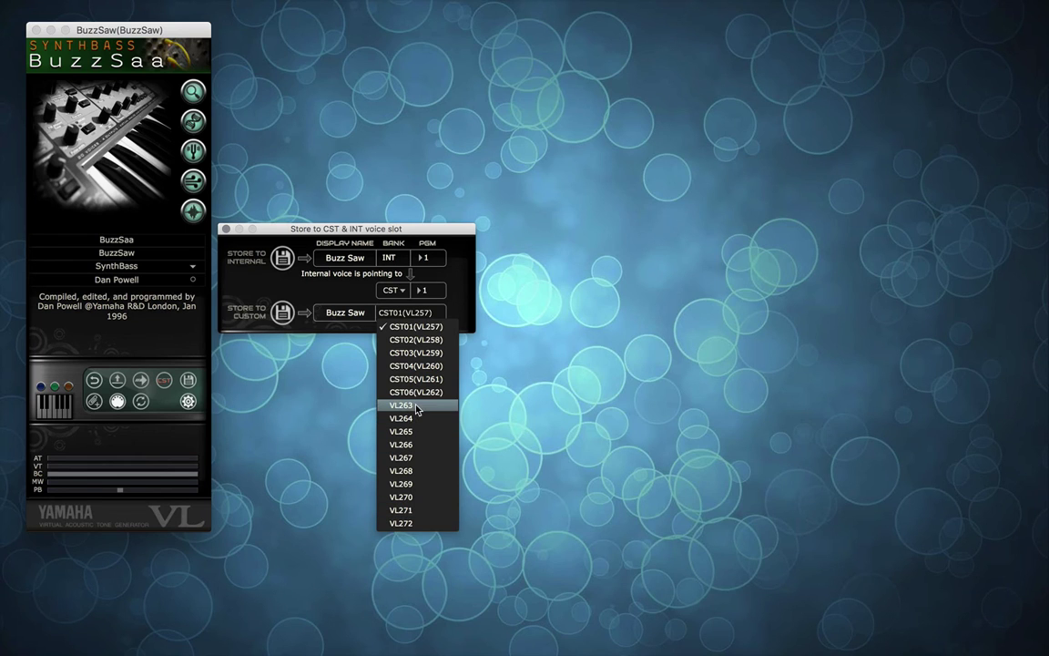
left_click(404, 208)
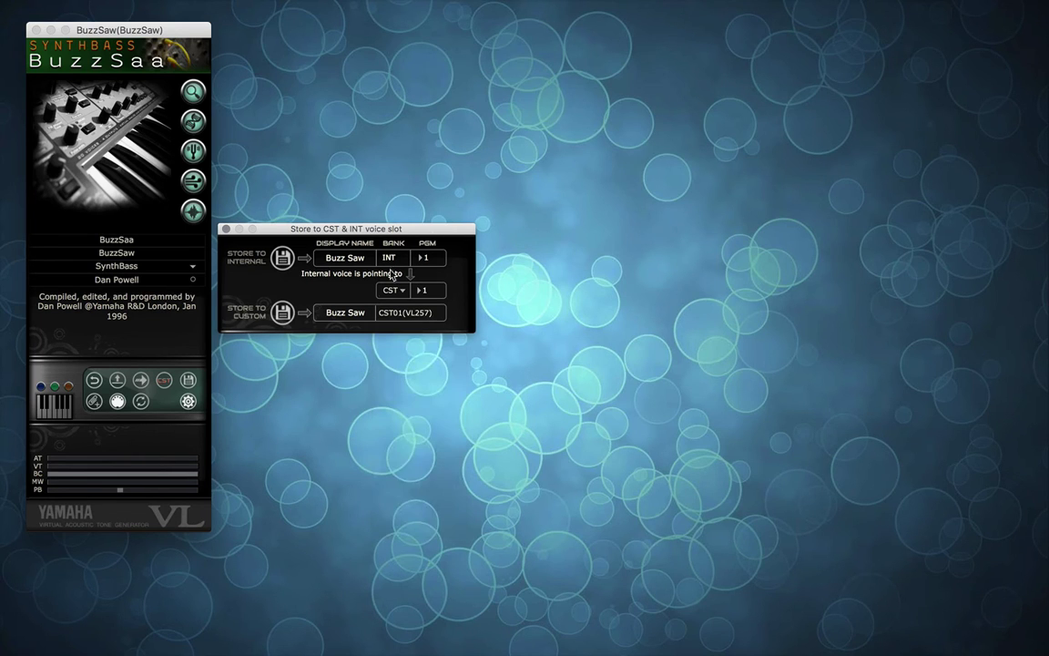
Store the Buzz Saw voice to internal slot 1, close the store window, and resend the voice
double_click(355, 312)
key("super+a")
left_click(246, 286)
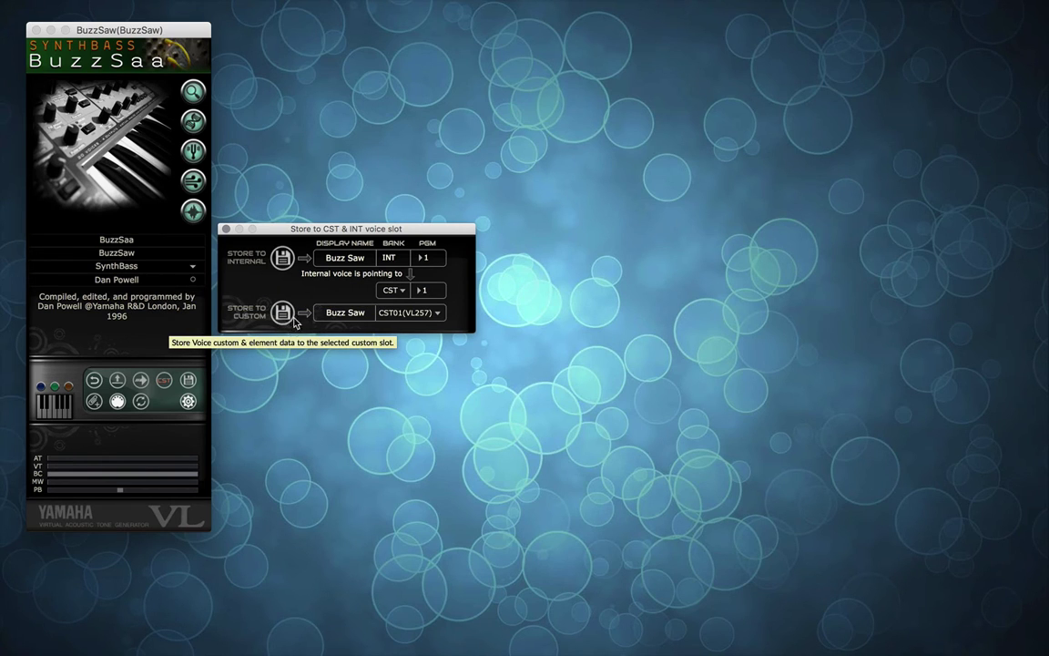
left_click(280, 258)
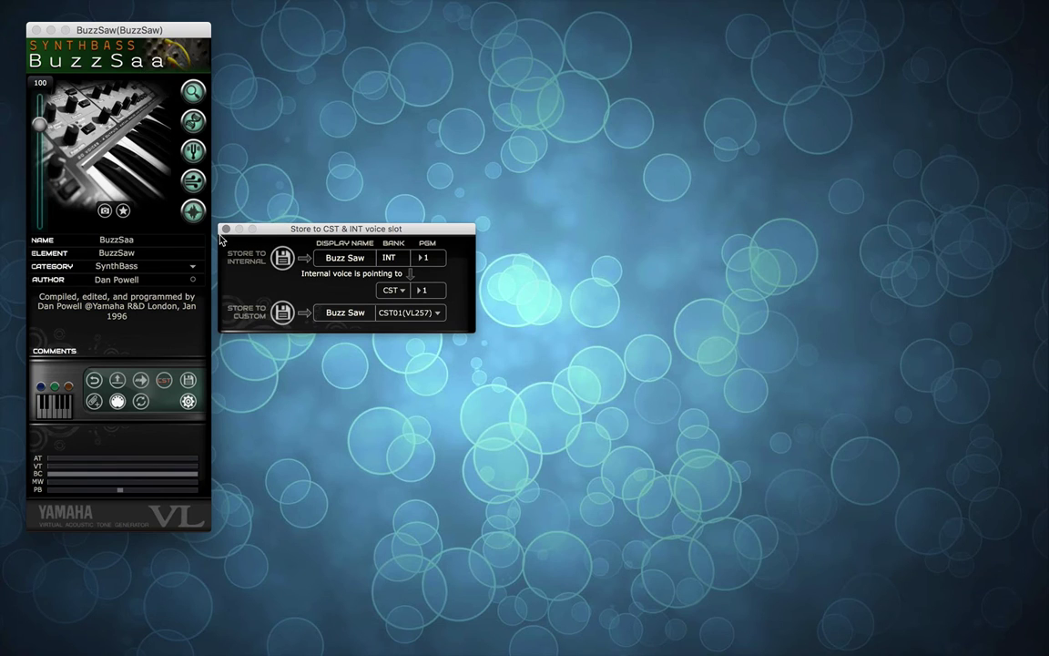
left_click(225, 230)
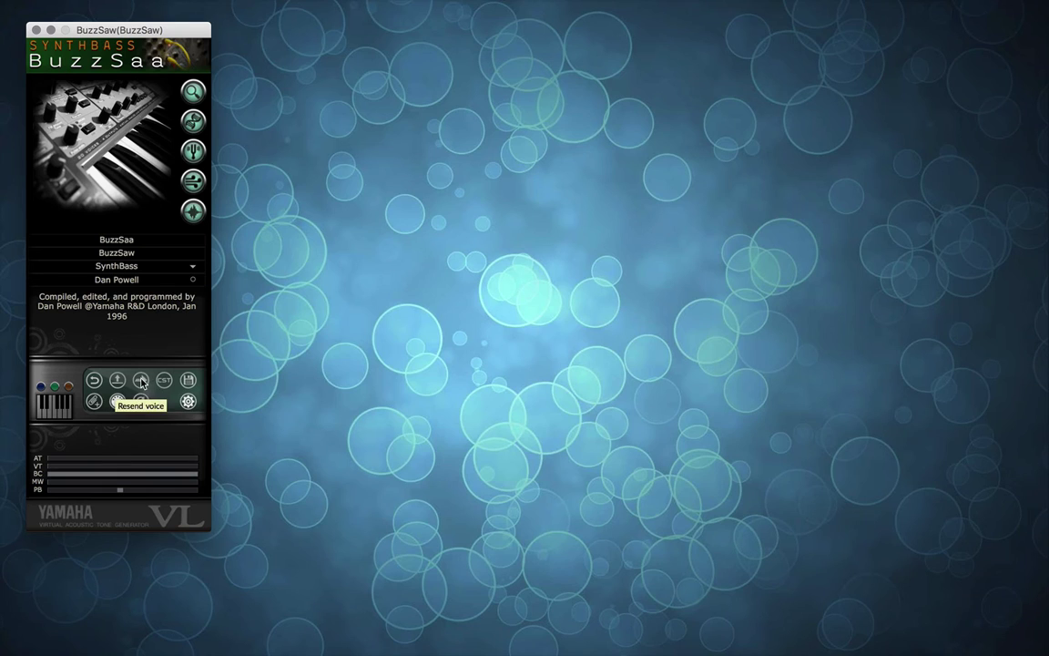
left_click(140, 382)
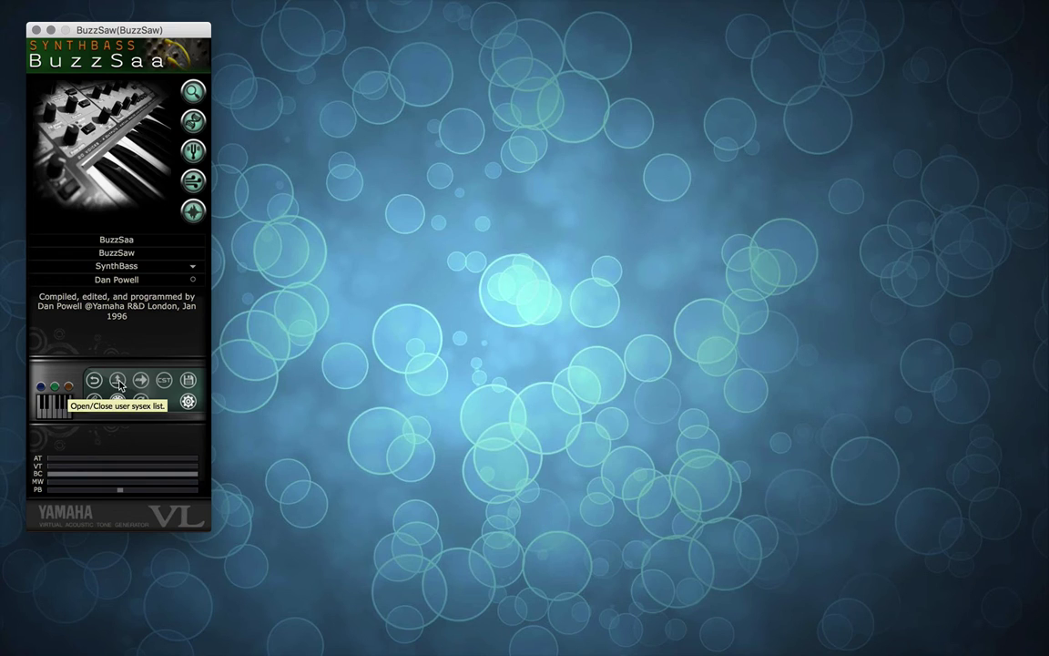
Look at the User Sysex list, and check the sysex list folder path in the settings
left_click(119, 383)
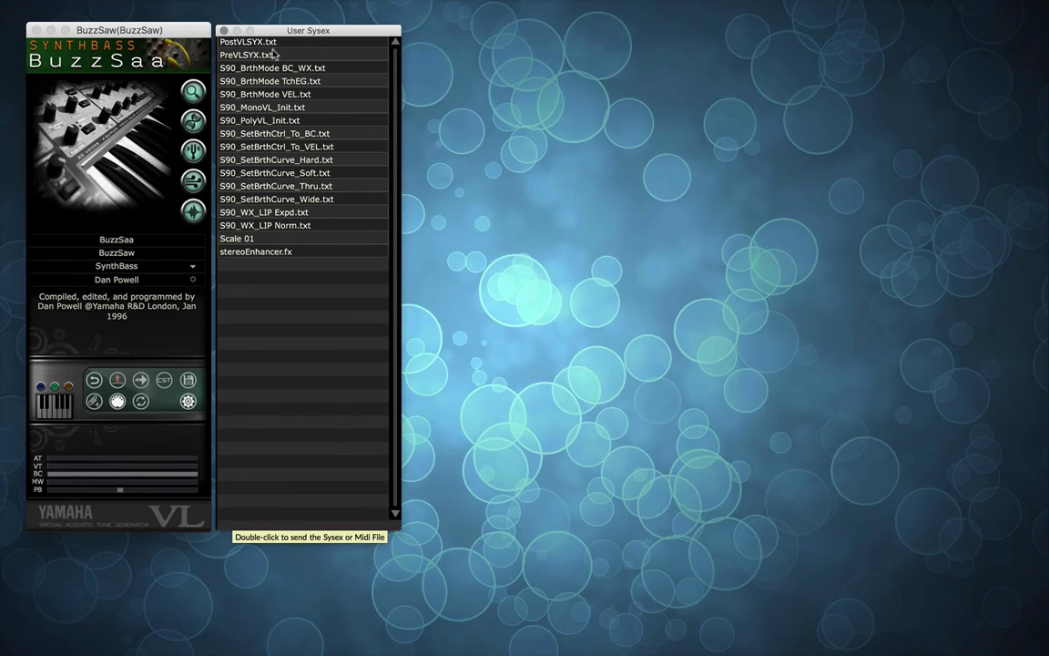
left_click_drag(277, 34, 280, 33)
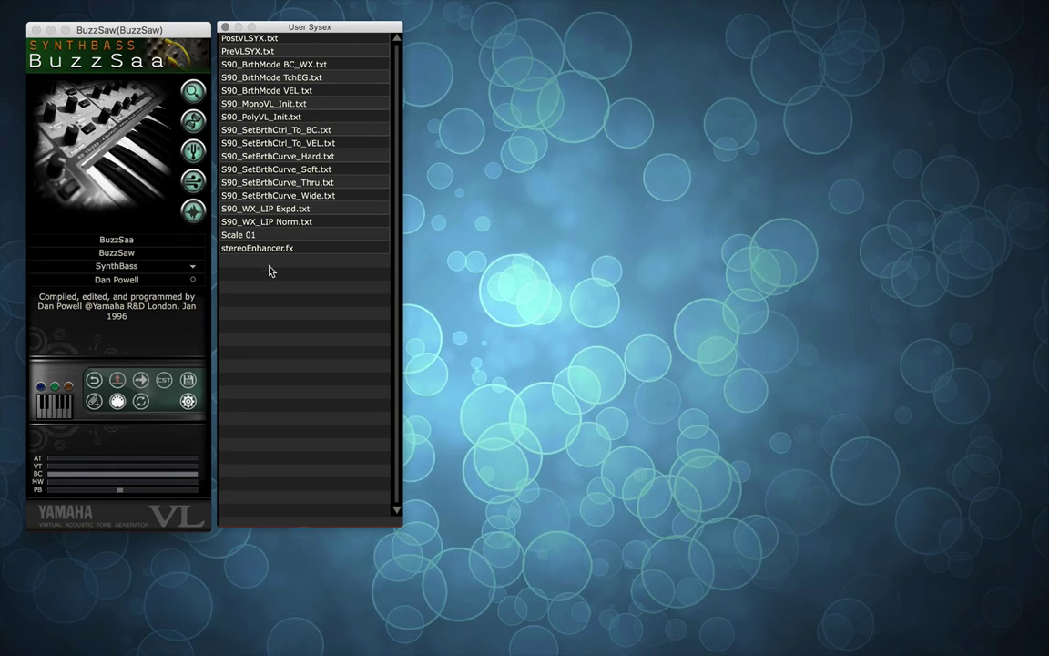
left_click(189, 402)
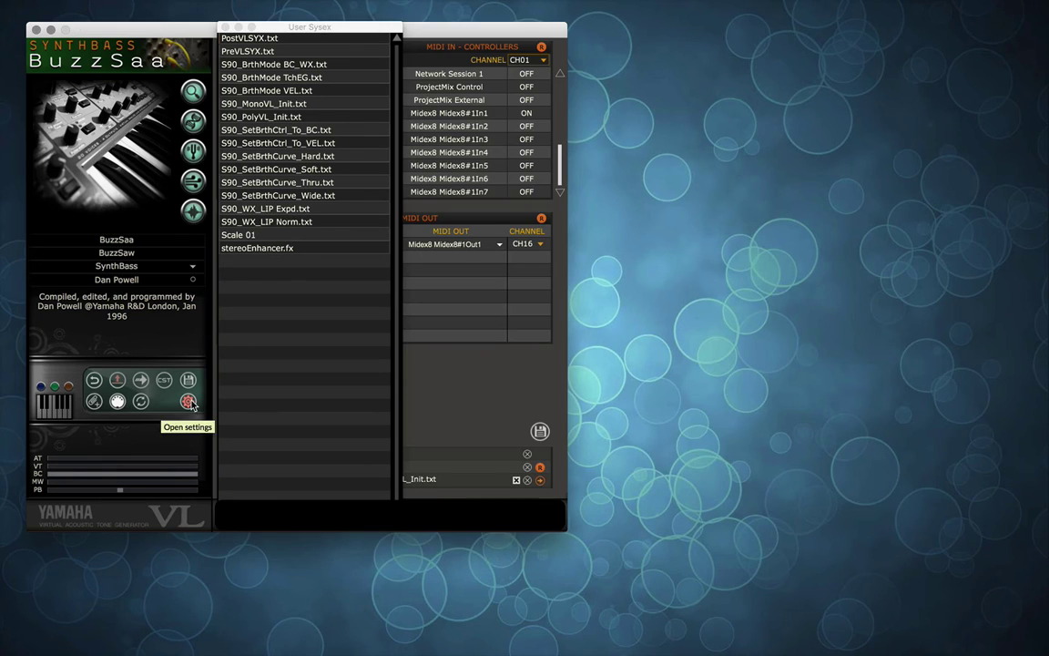
left_click(204, 30)
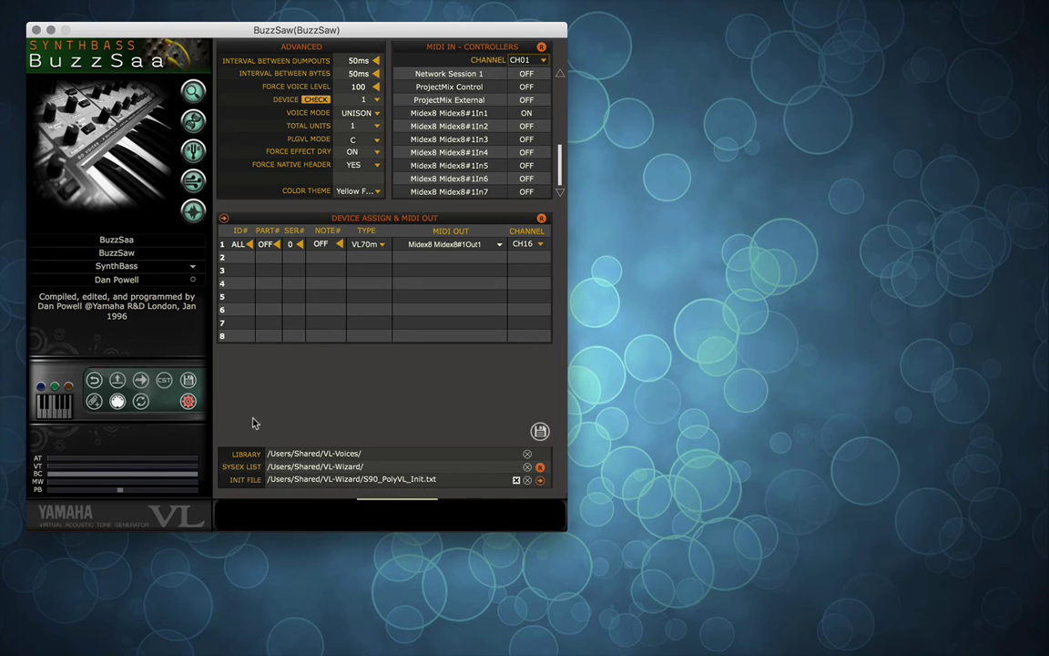
left_click(189, 402)
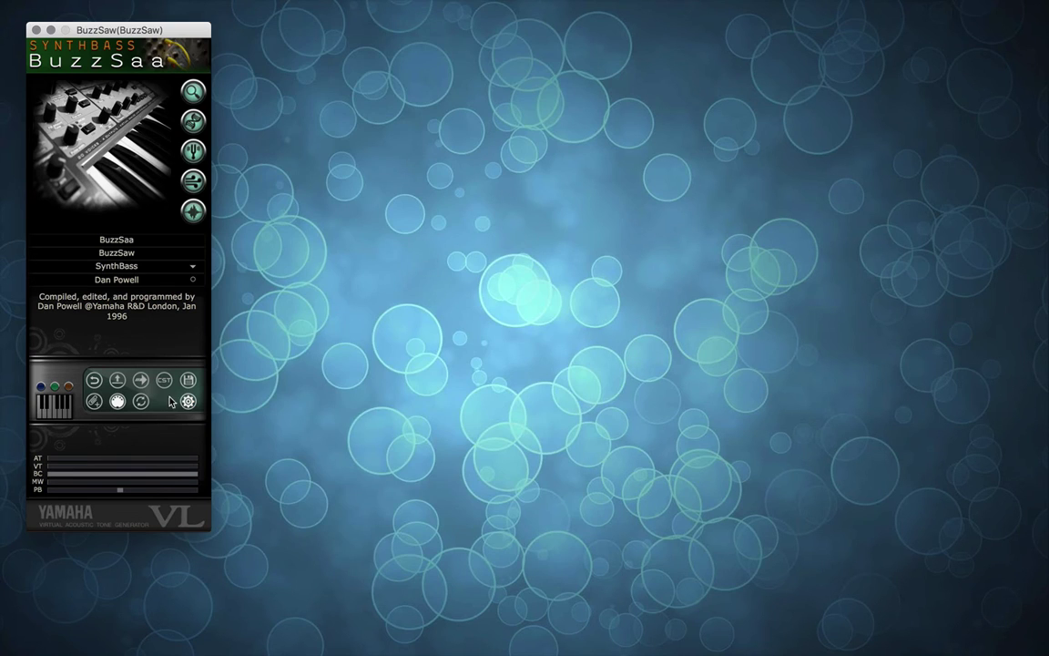
Reopen the User Sysex list, select S90_SetBrthCtrl_To_BC.txt and S90_PolyVL_Init.txt, and close the list
left_click(120, 378)
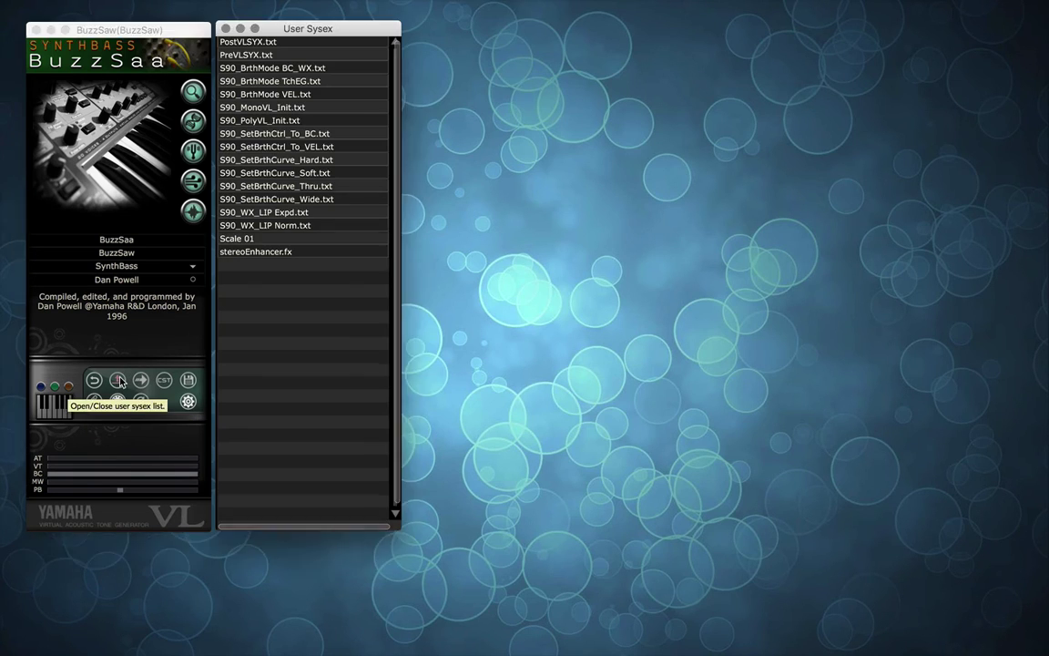
left_click(276, 135)
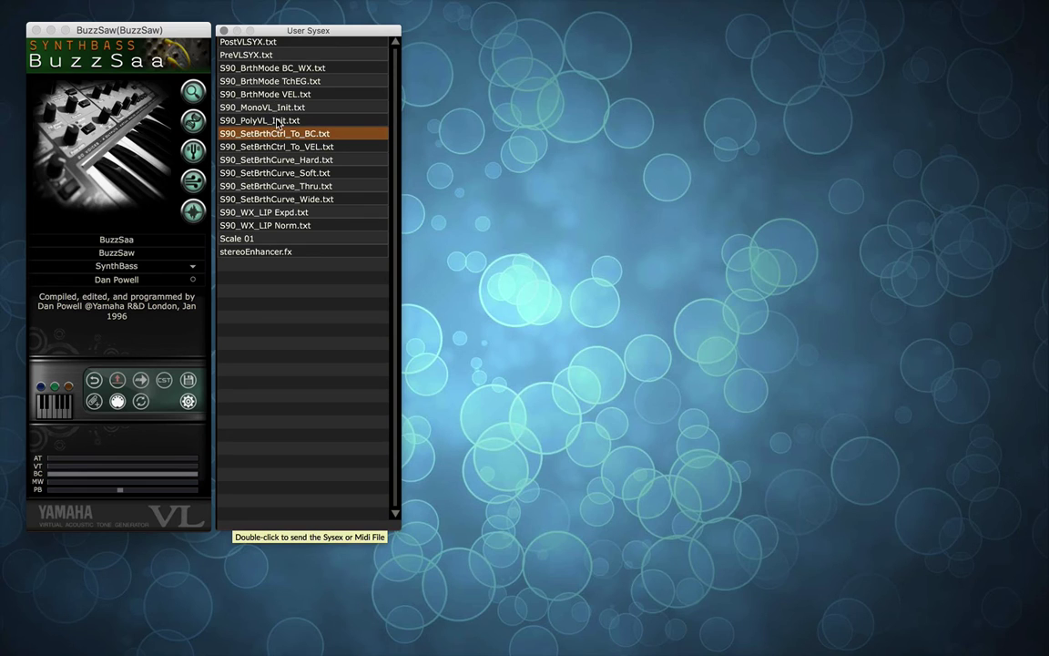
left_click(275, 120)
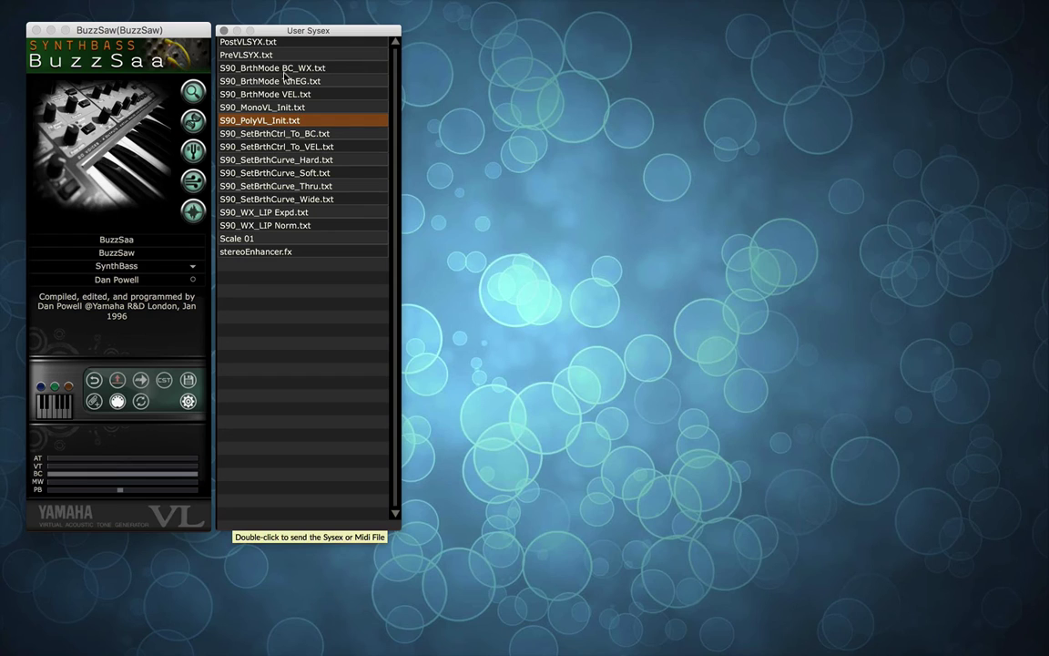
left_click(223, 32)
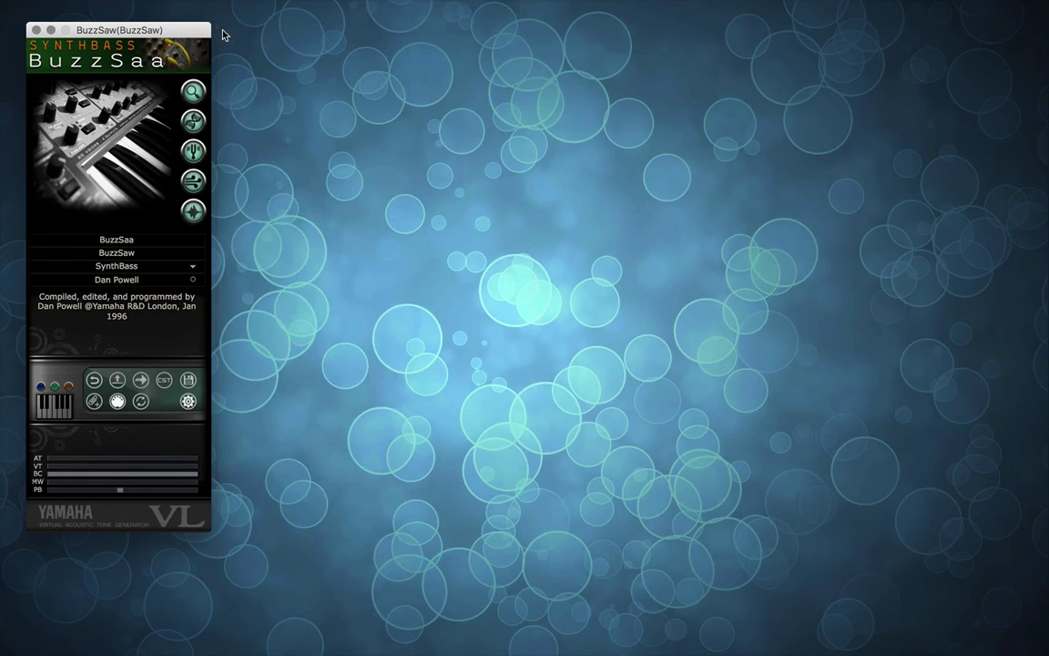
Compare the edited voice with its original version, and leave compare mode
left_click(93, 382)
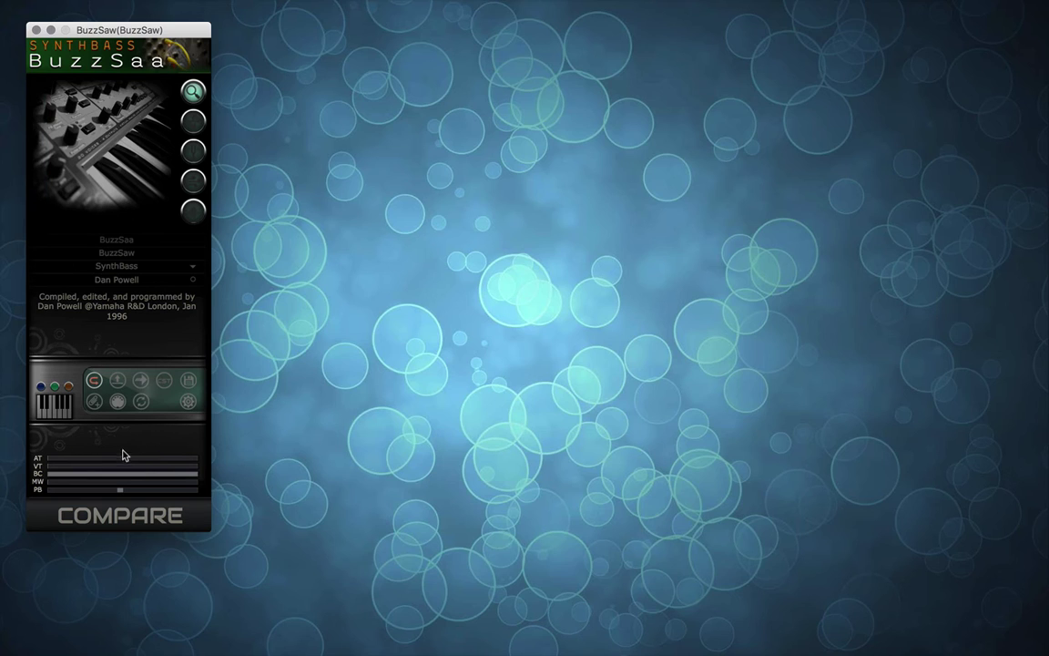
left_click(95, 384)
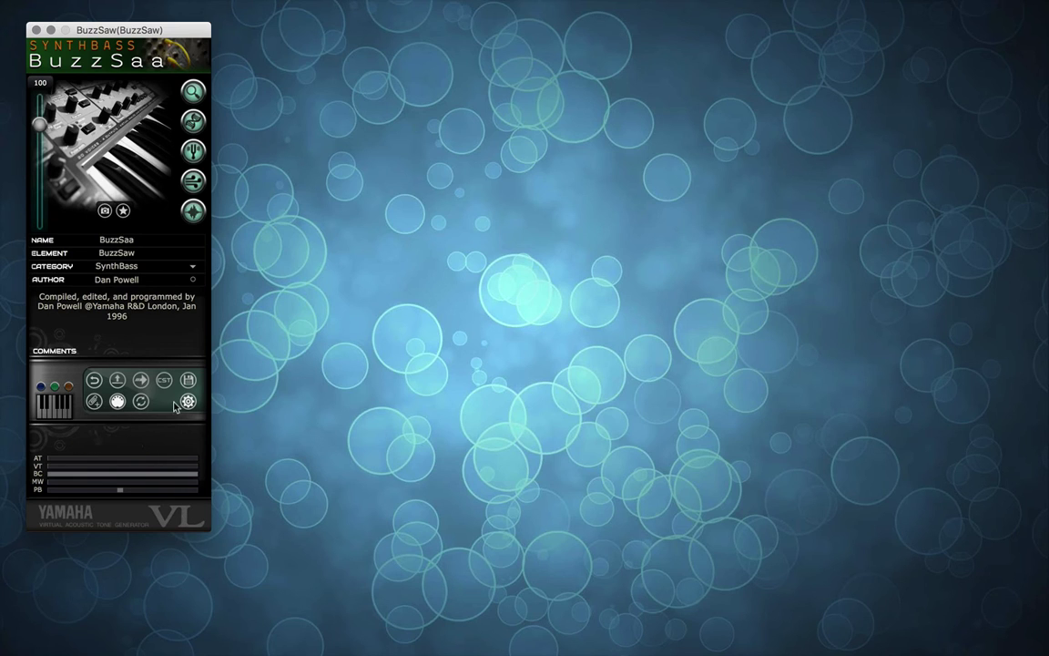
Open the Snippet window, try selecting several element sections, and leave only E - Equalizer selected
left_click(94, 402)
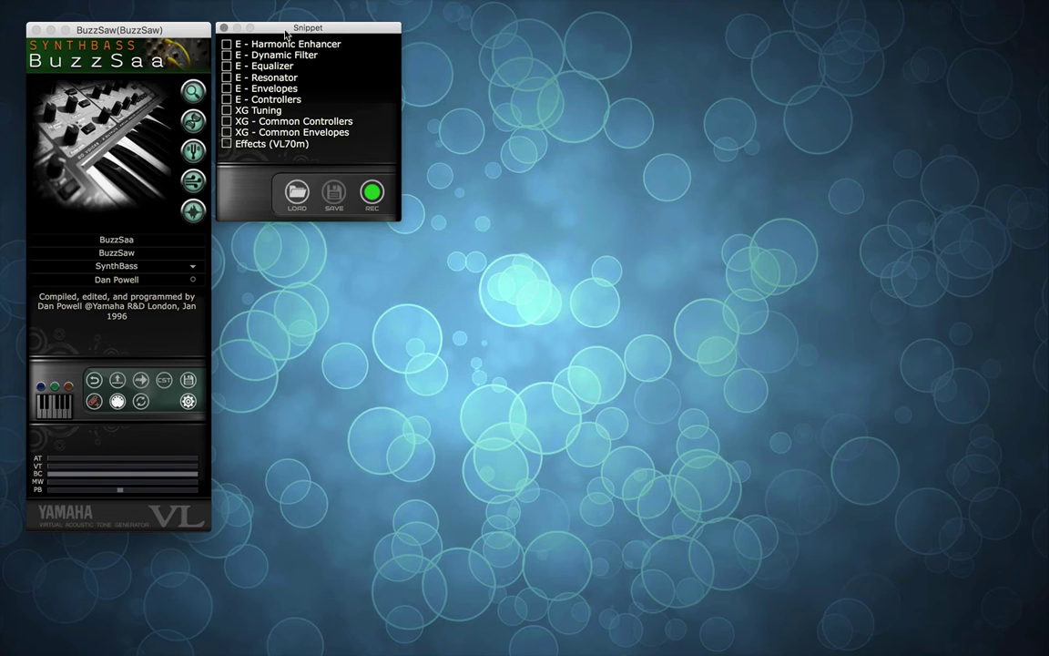
left_click(227, 44)
mouse_move(125, 146)
left_click(226, 54)
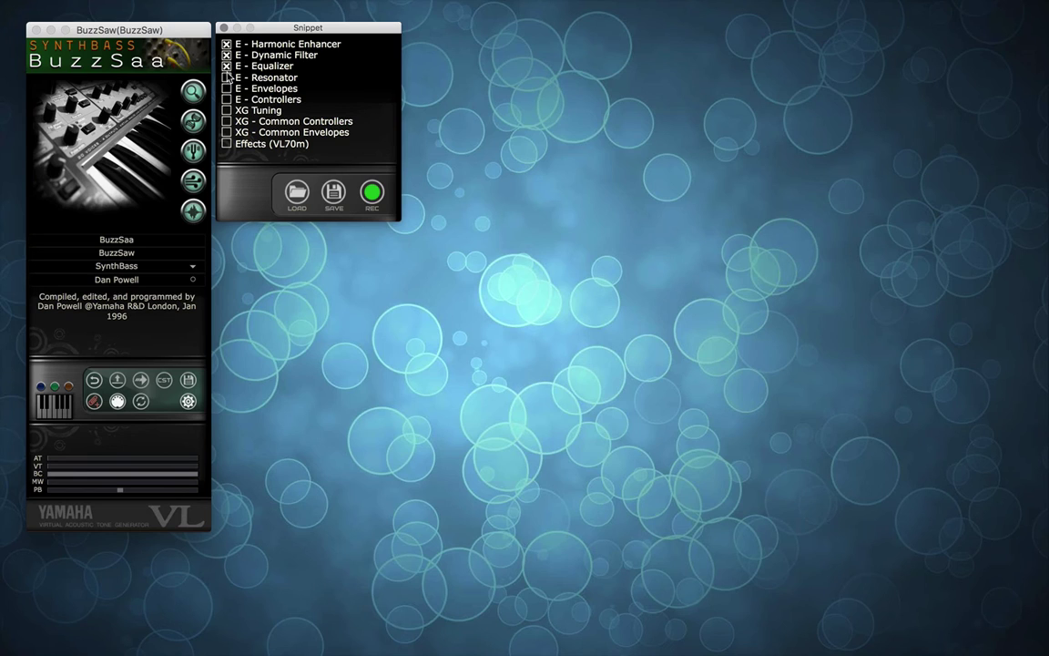
left_click(226, 77)
left_click(226, 66)
left_click(226, 78)
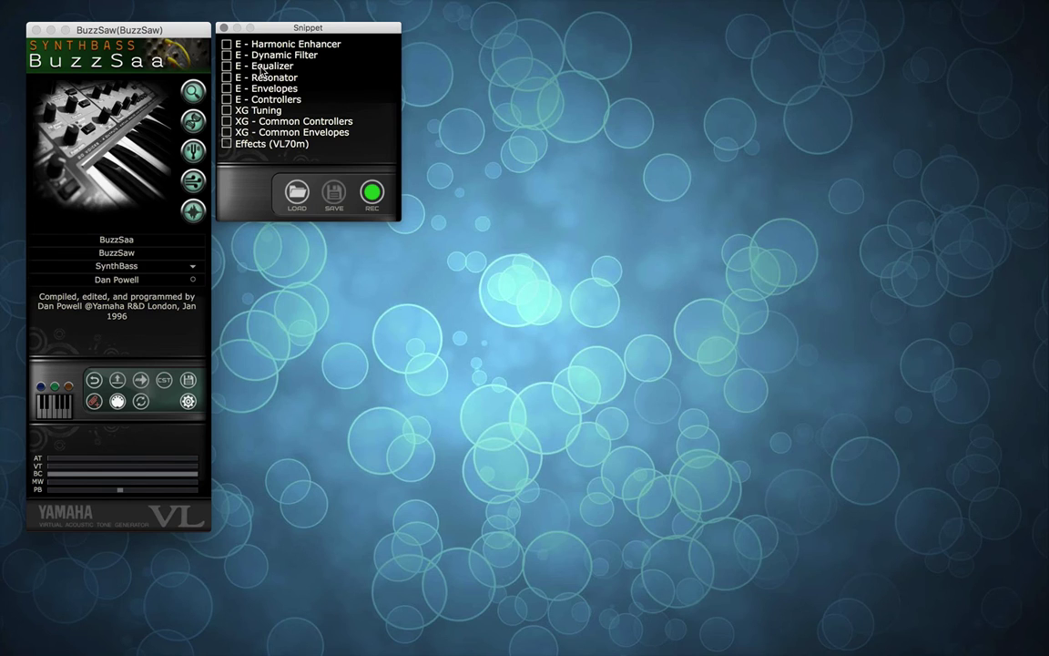
left_click(226, 67)
Show the Frequency Equalizer section in the Element Editor and move the Snippet window clear of its controls
mouse_move(182, 162)
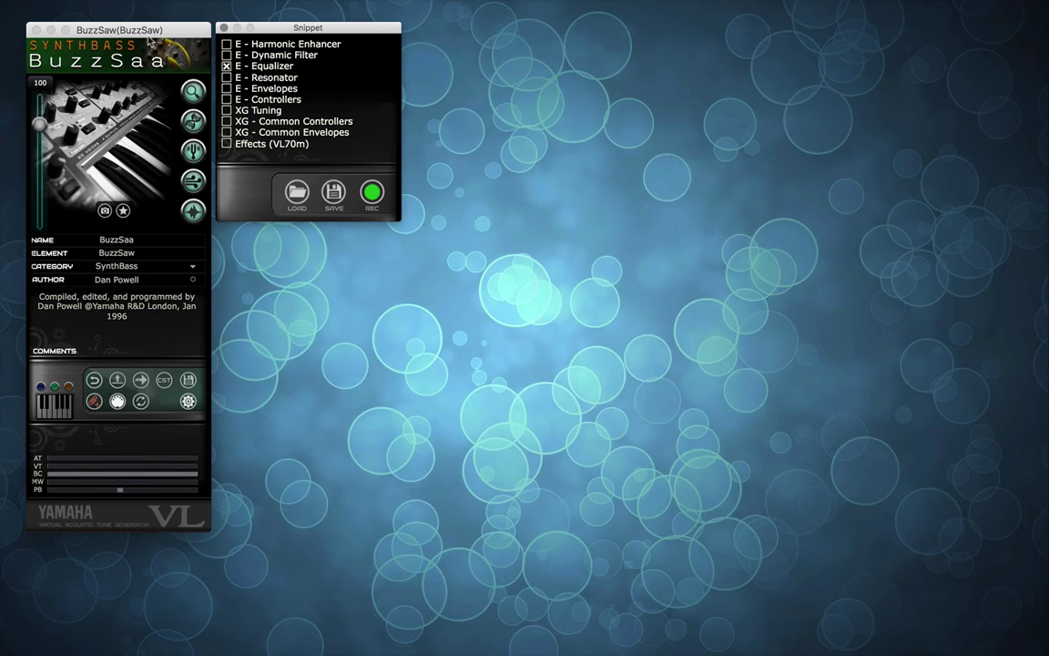
left_click(179, 113)
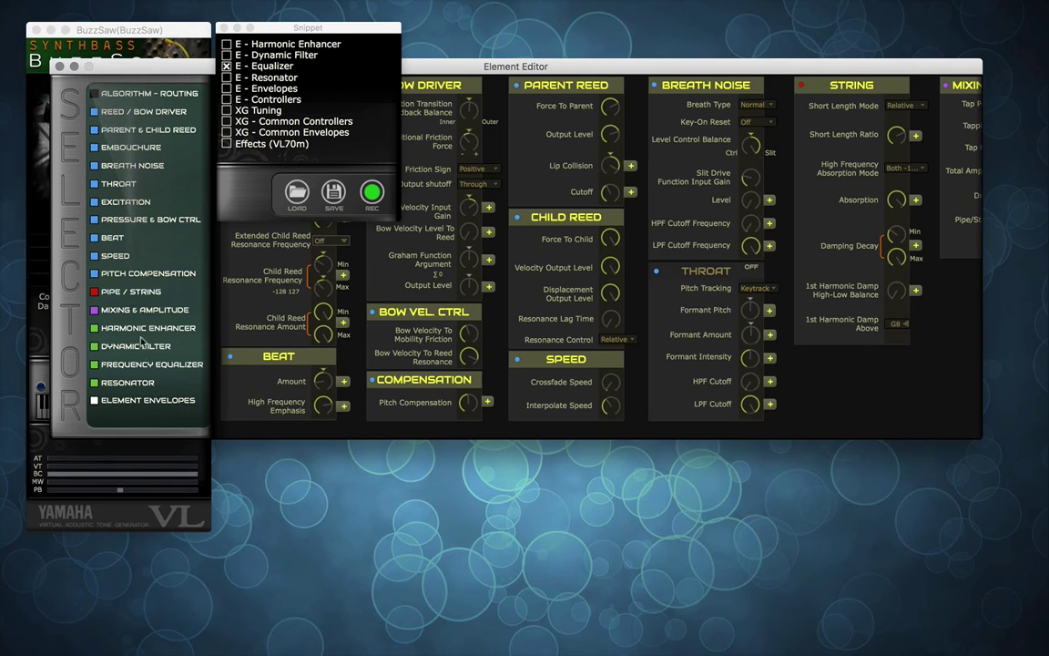
left_click(140, 366)
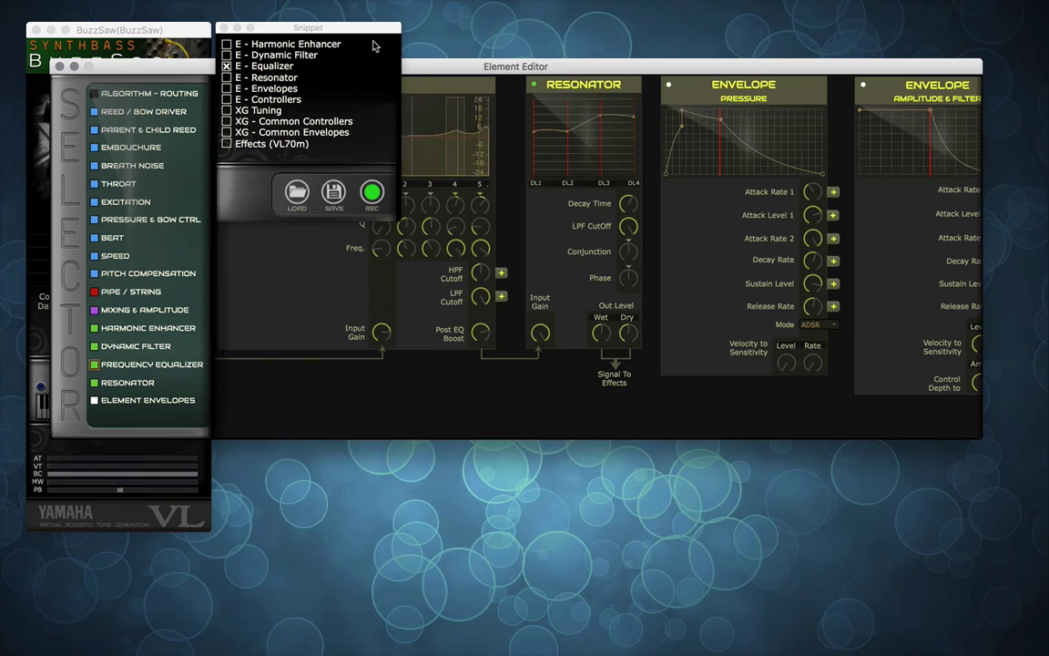
left_click_drag(369, 28, 406, 309)
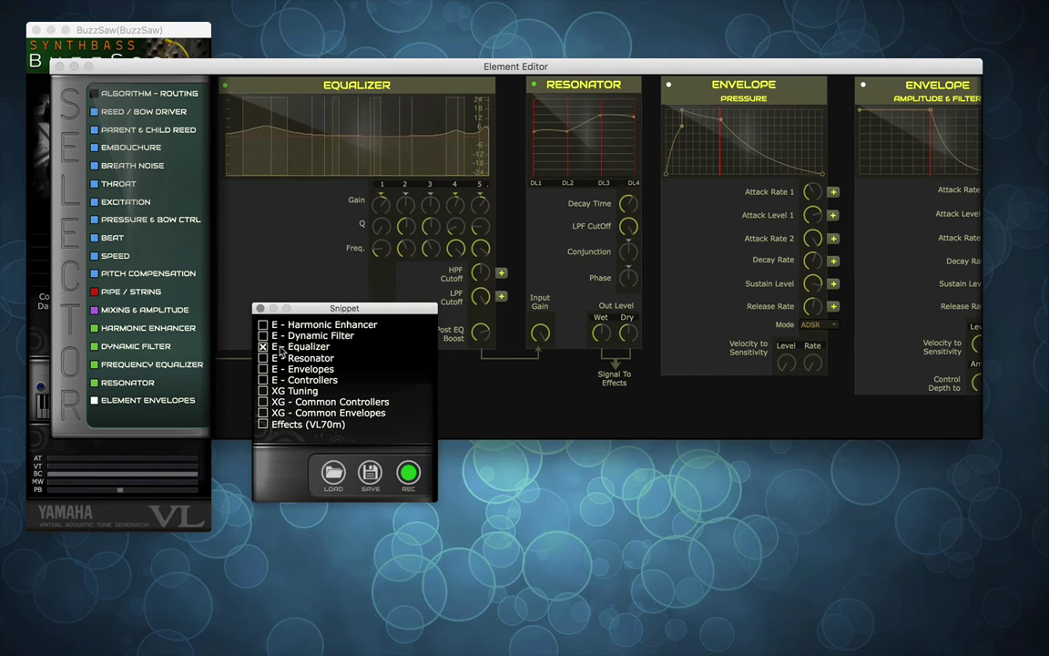
Open the save dialog for the Equalizer snippet, cancel it, and deselect E - Equalizer
left_click(371, 491)
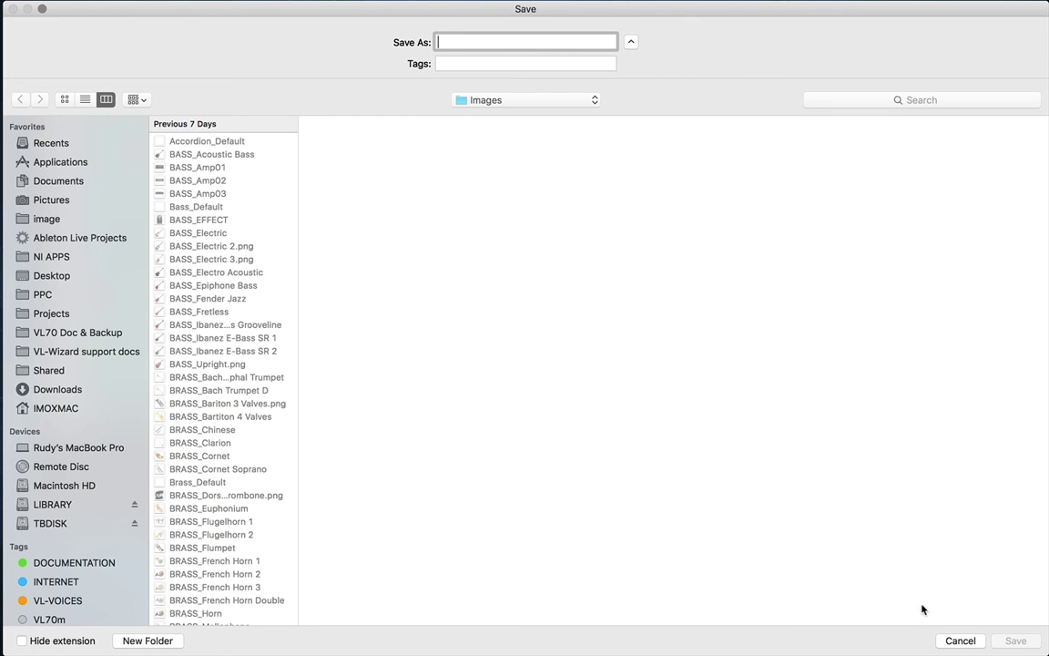
left_click(961, 642)
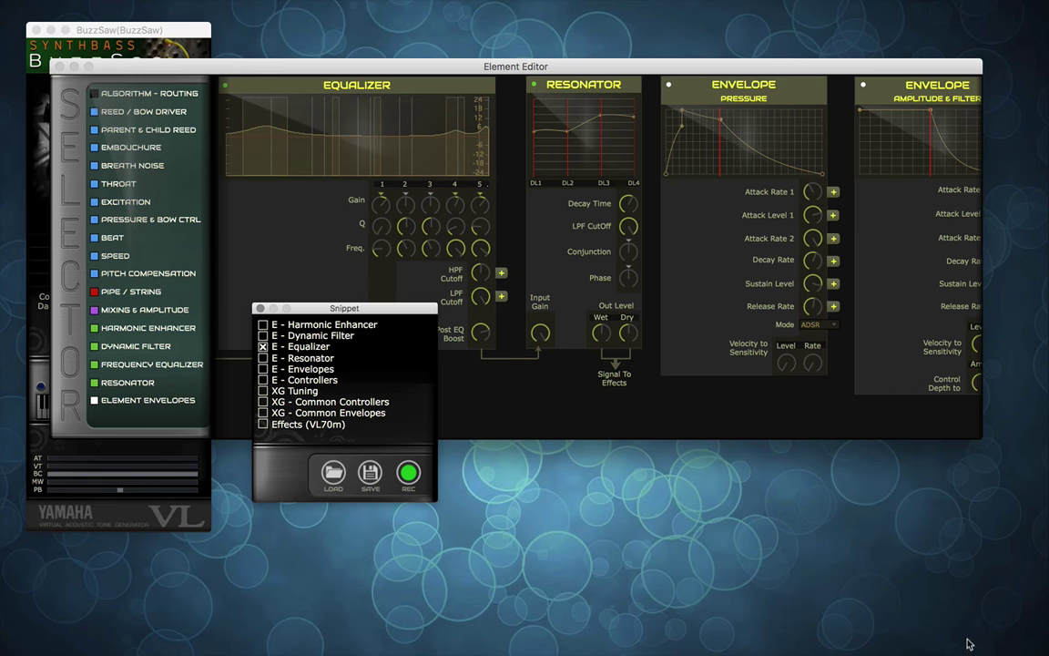
left_click(263, 346)
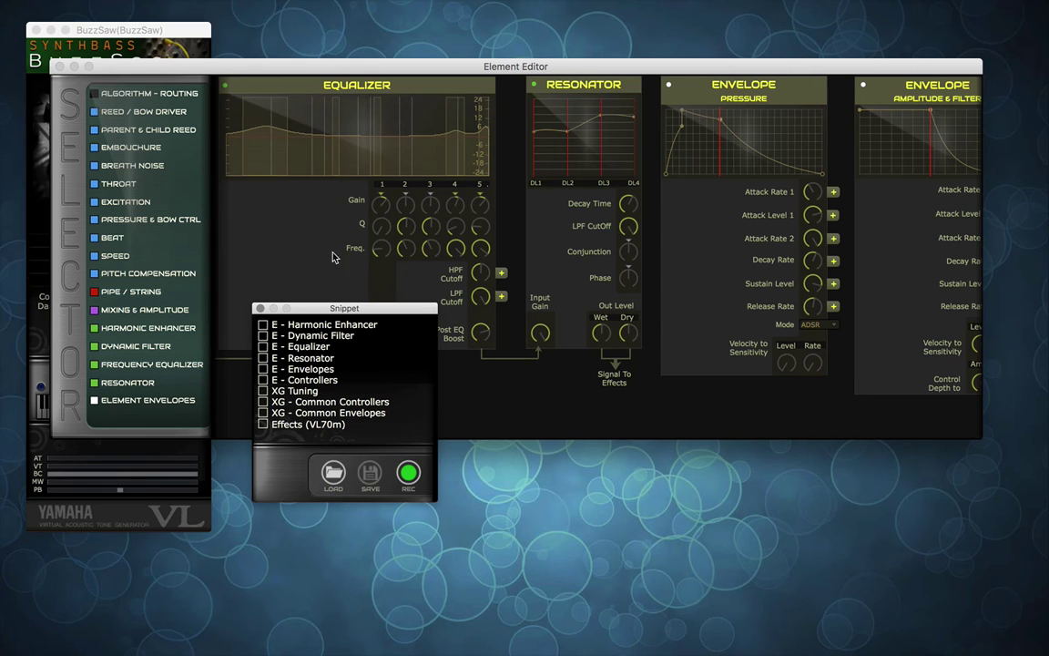
Toggle the Effects (VL70m) snippet section on and off, and start recording parameter changes
left_click(263, 425)
left_click(264, 424)
left_click(409, 472)
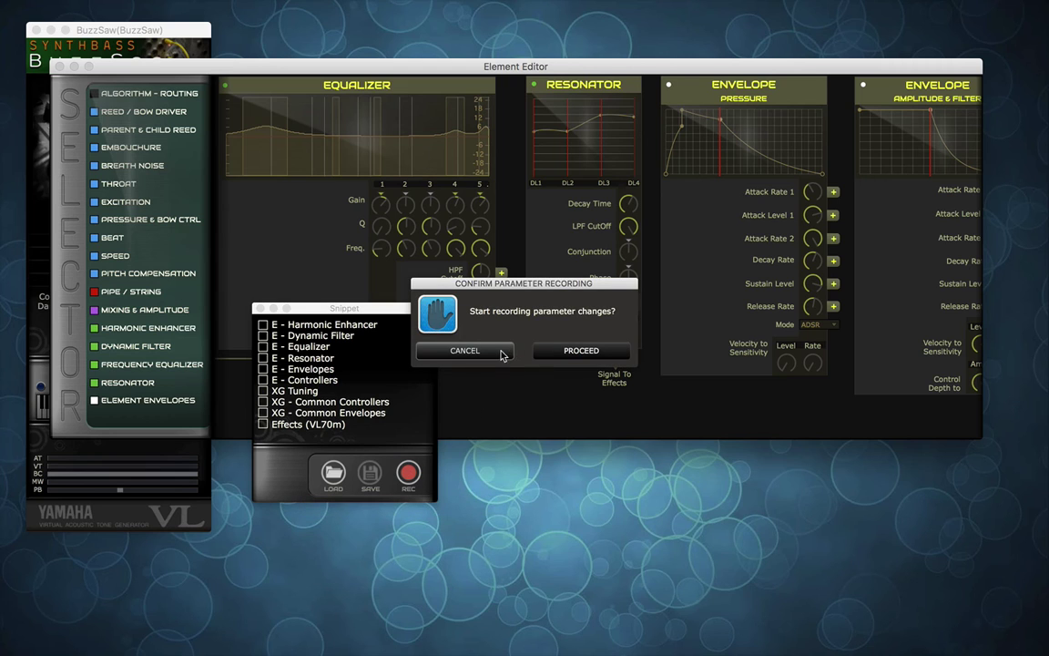
left_click(562, 354)
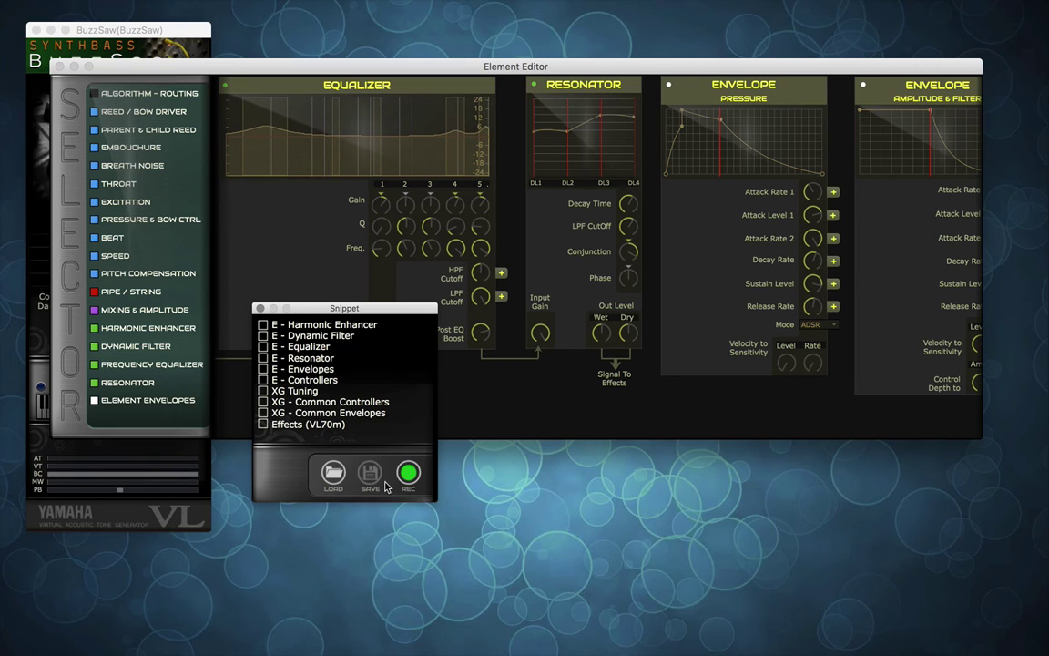
Record a new snippet of changes to the resonator's LPF CutOff and Decay Time, and stop recording
left_click(408, 472)
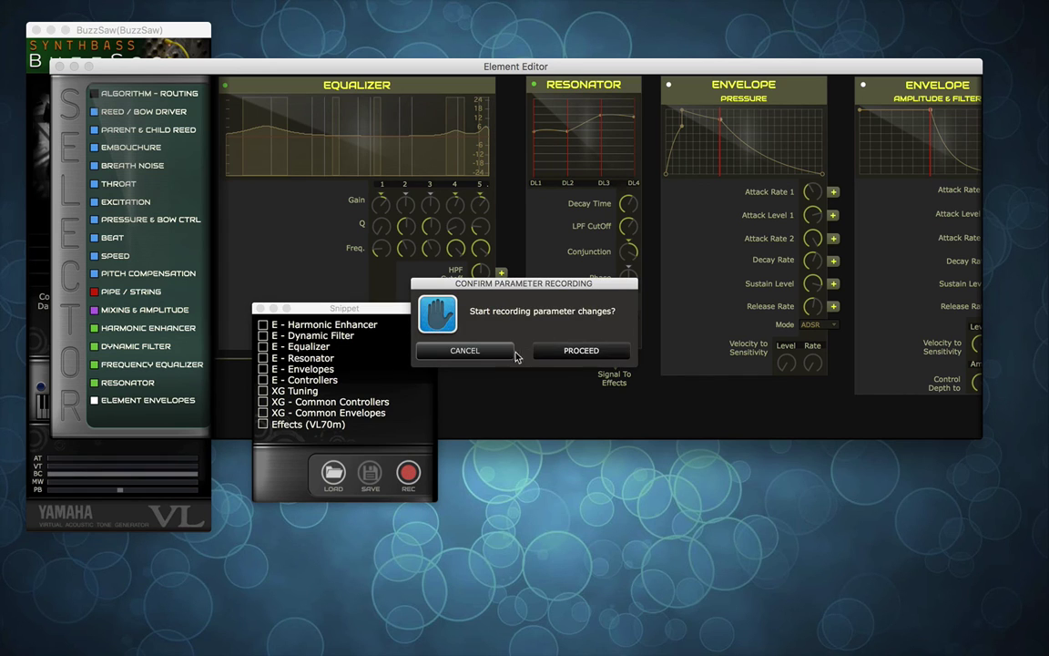
left_click(565, 352)
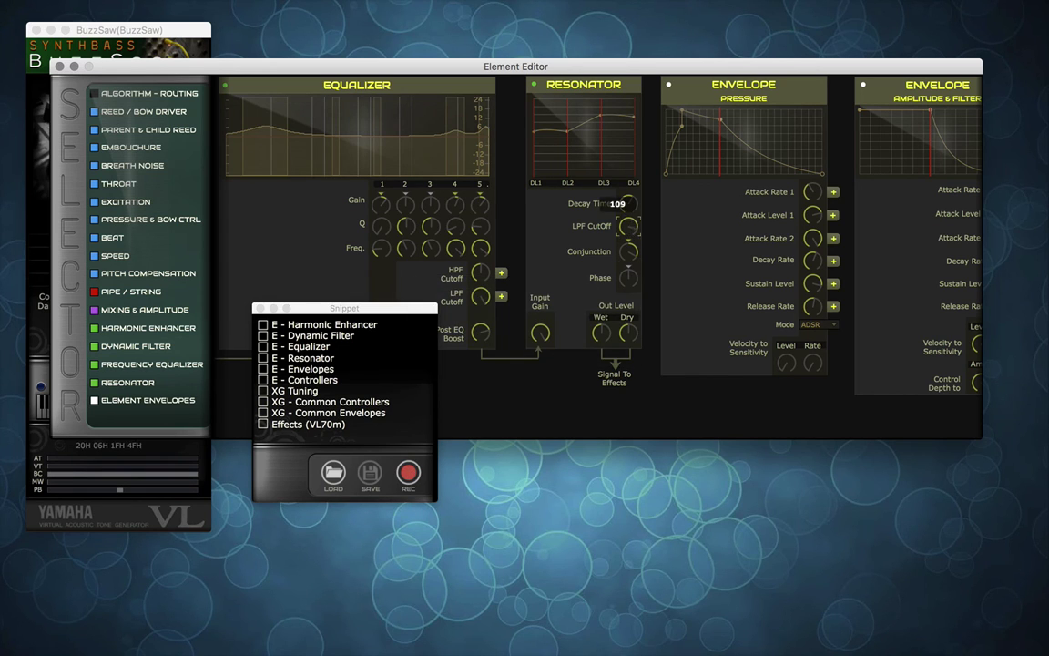
left_click(627, 204)
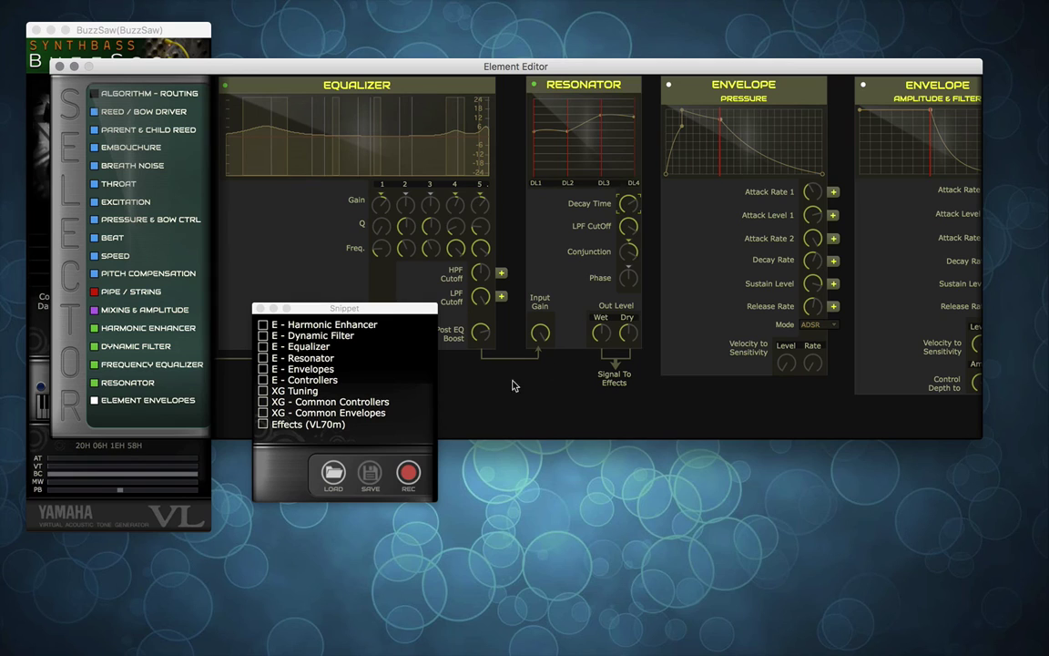
left_click(368, 426)
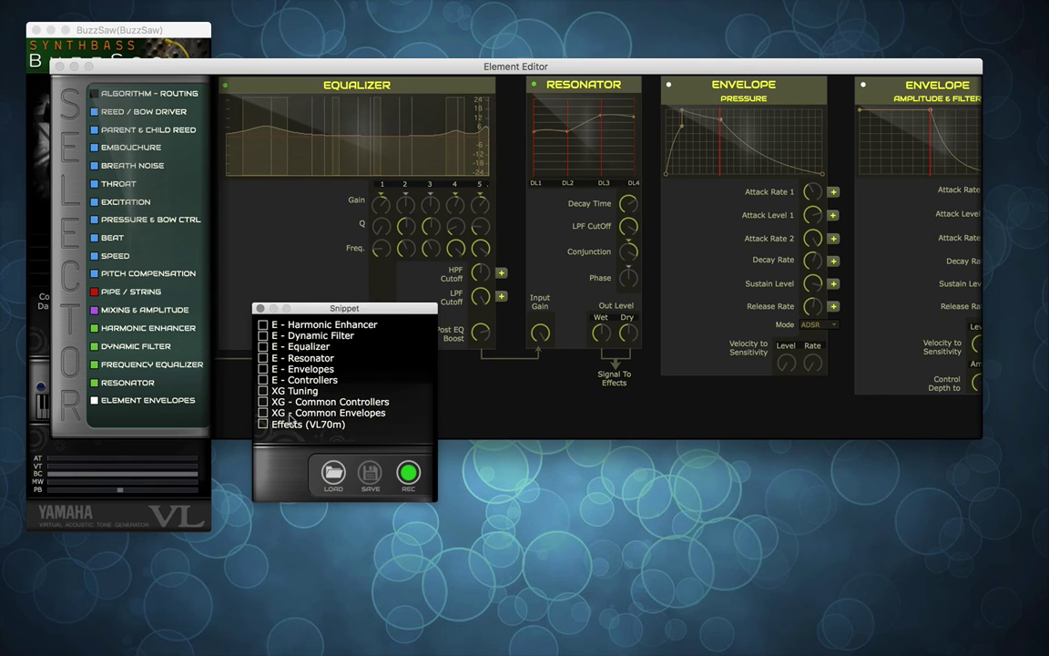
Toggle the XG Tuning snippet section on and off, and close the Snippet window
left_click(263, 391)
left_click(264, 392)
left_click(261, 310)
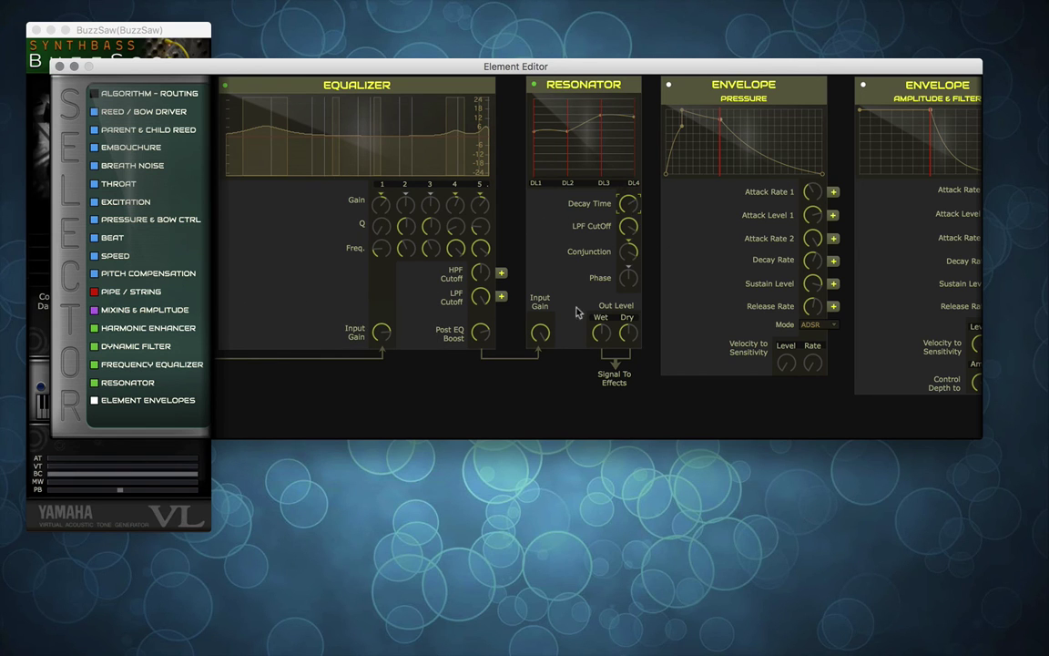
Look back over the earlier Element Editor sections, reposition the editor, and close it
scroll(345, 316, "left", 15)
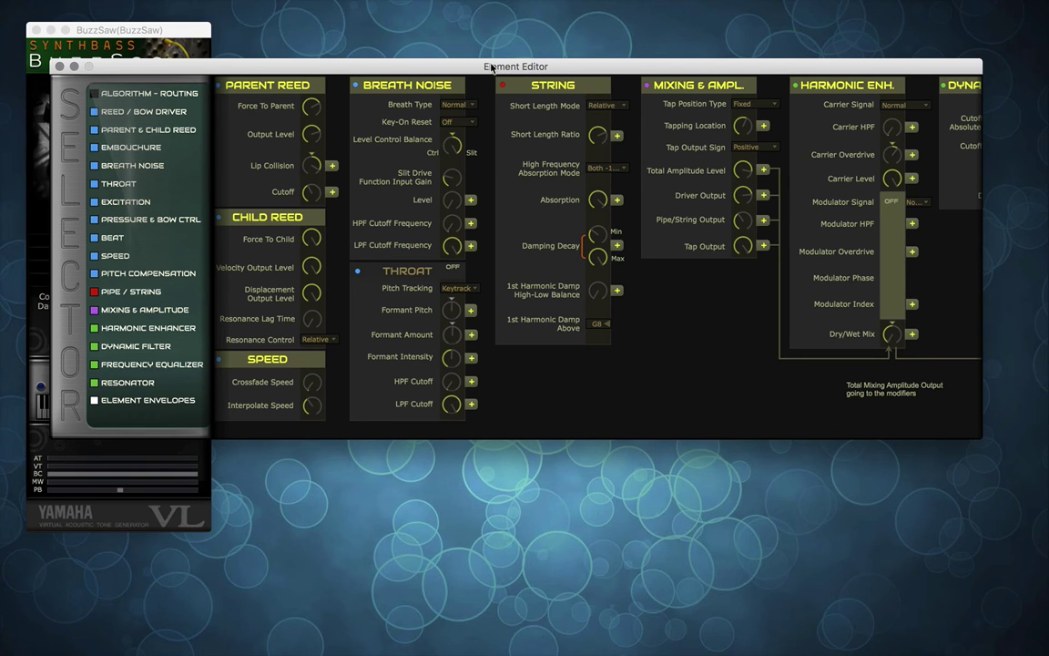
left_click_drag(494, 61, 497, 31)
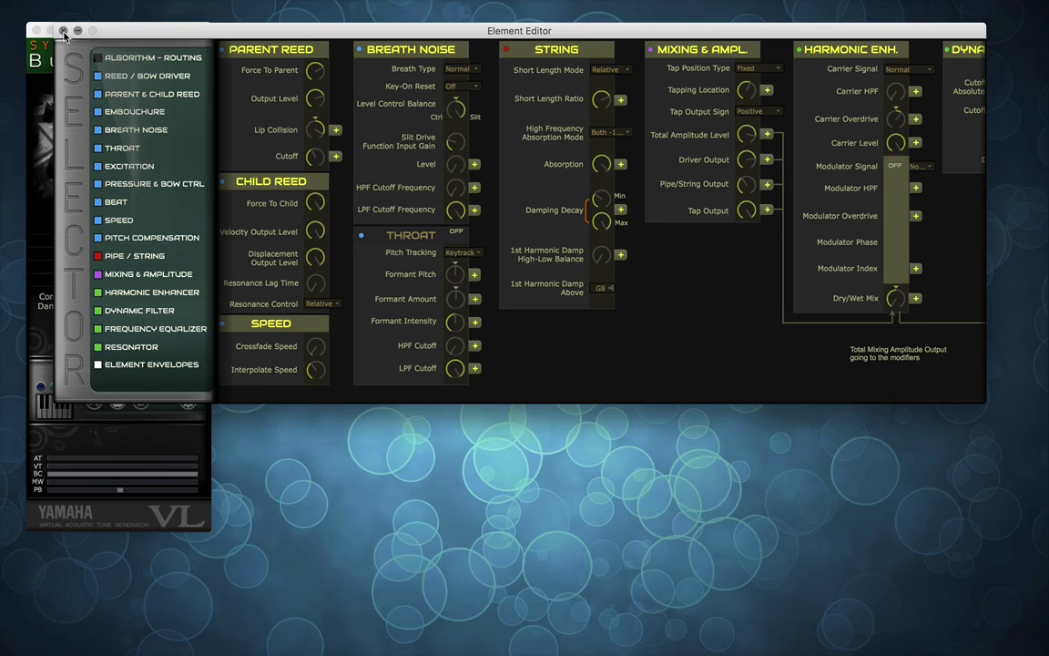
left_click(63, 31)
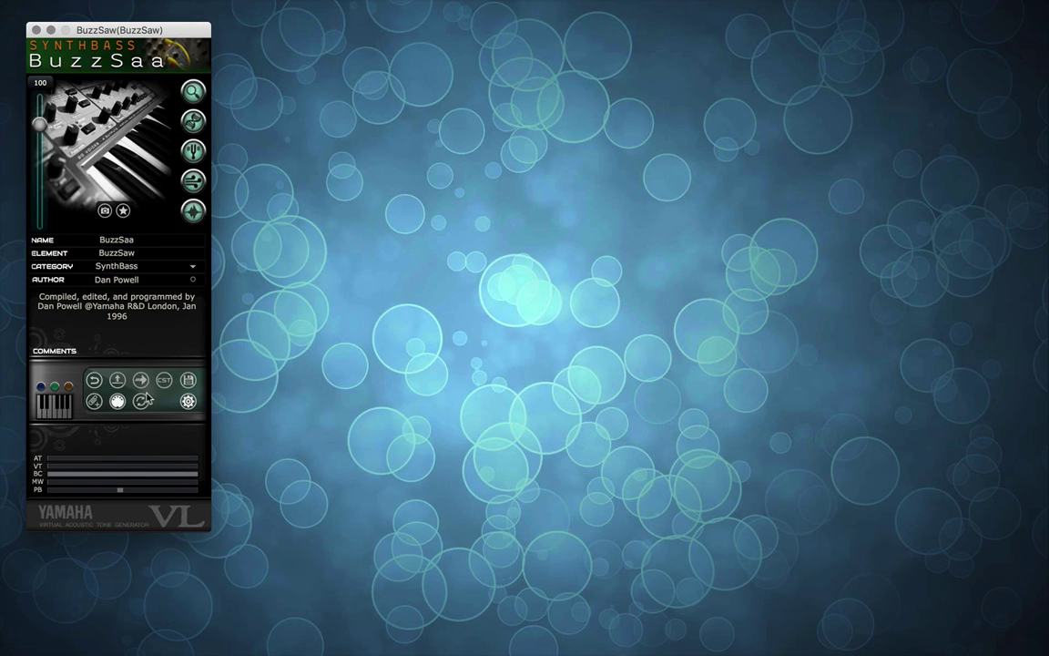
Open the Midi Learn controller assignment window beside the voice window, try the learn switch, and close the window
left_click(119, 405)
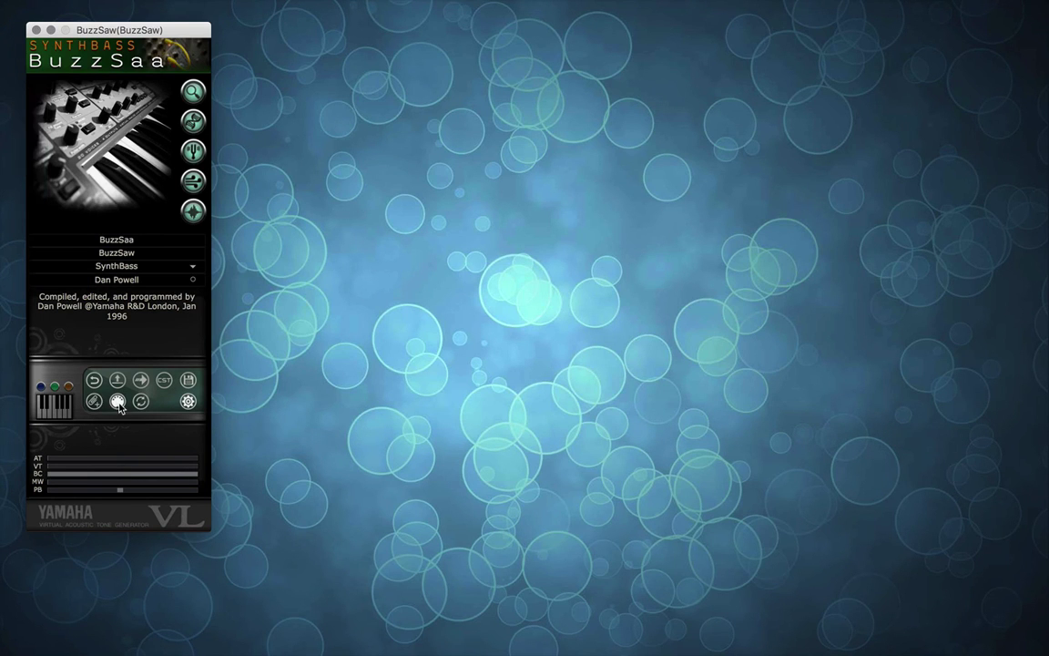
left_click(120, 404)
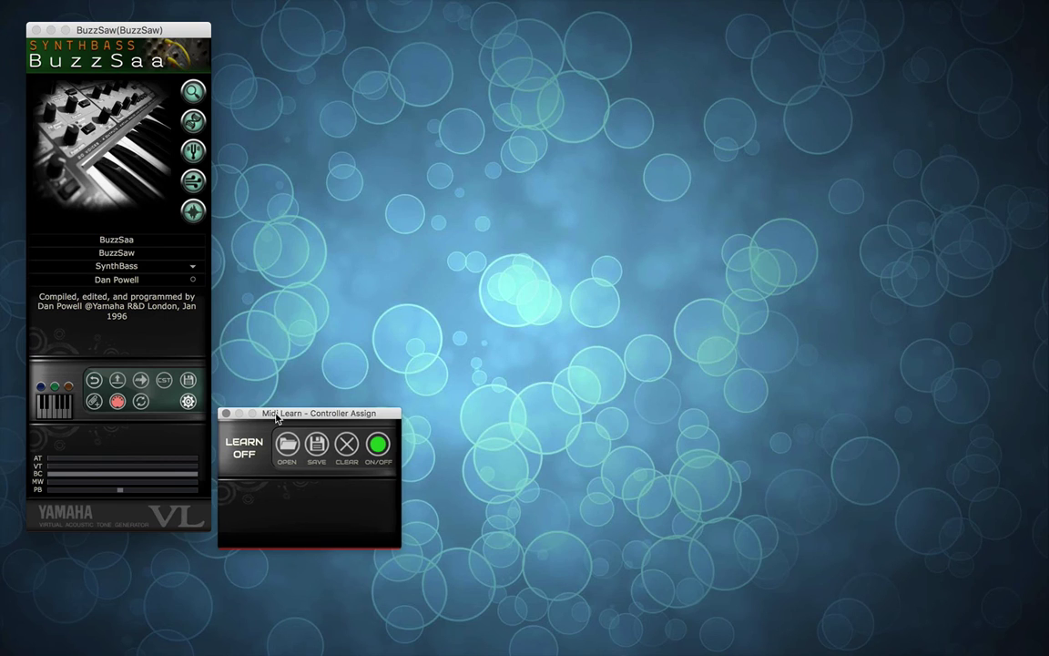
left_click_drag(268, 412, 266, 31)
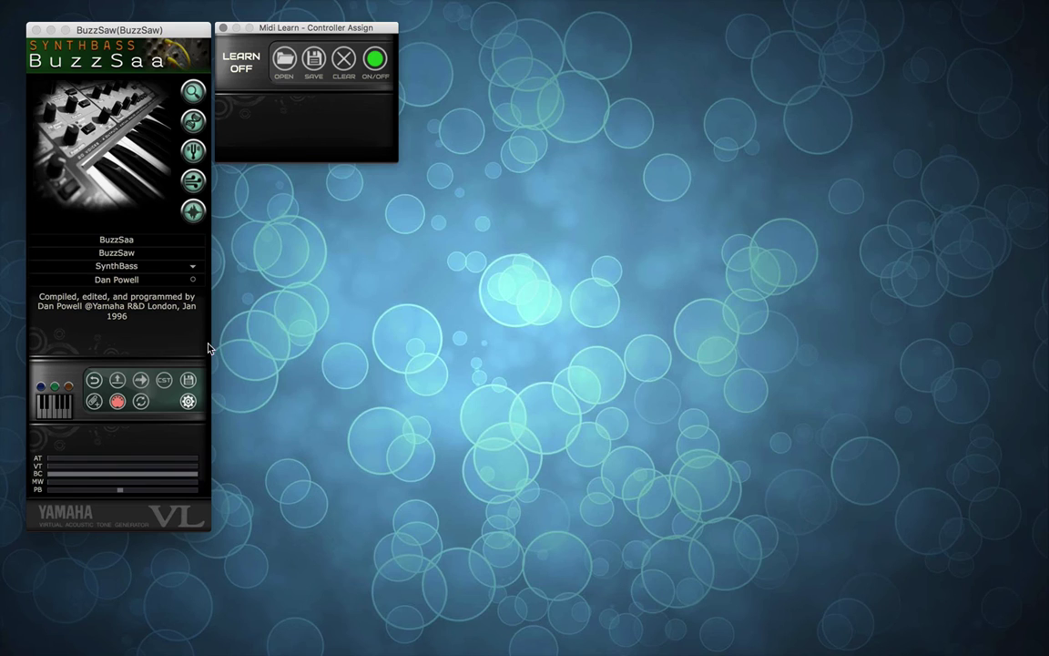
left_click(378, 60)
left_click(223, 30)
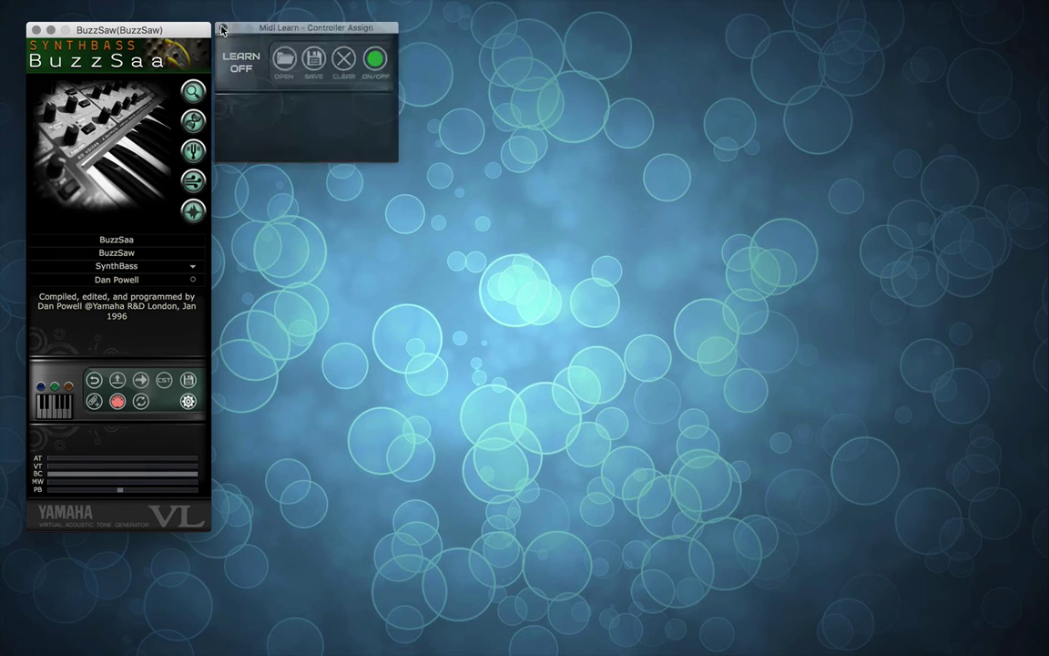
Open the Phrase Looper beside the voice window, try recording and playing a phrase, and close the looper
left_click(142, 406)
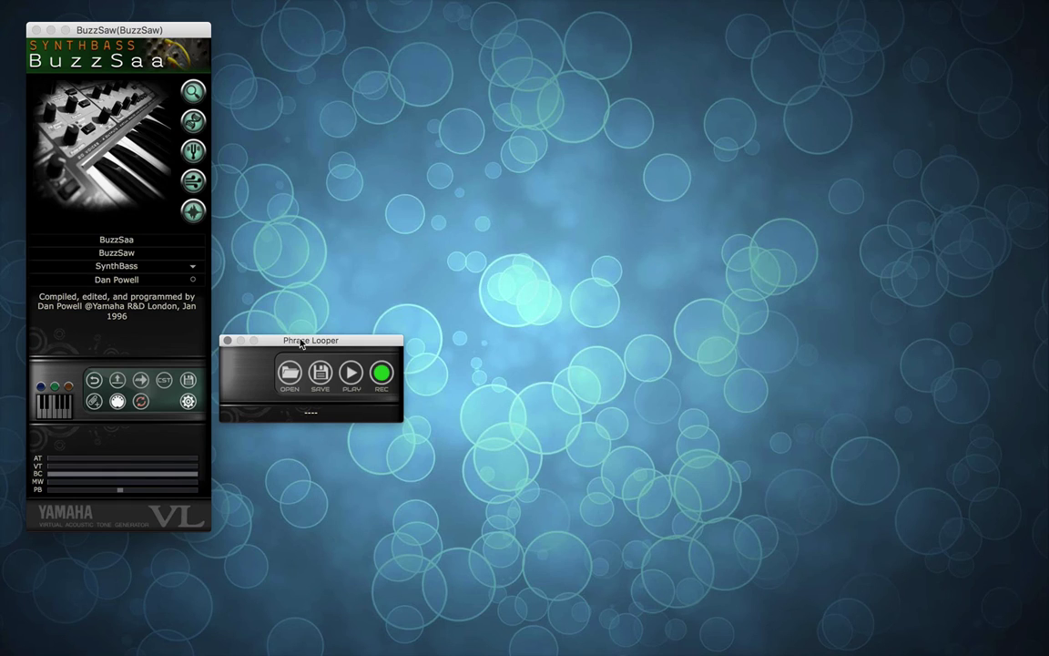
left_click_drag(270, 305, 295, 30)
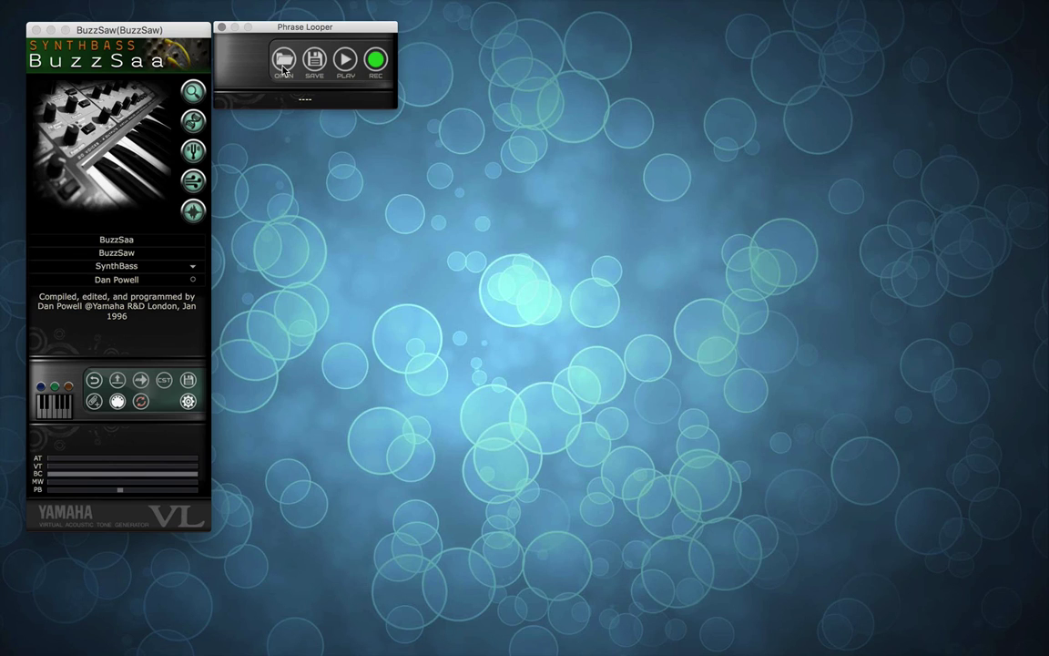
left_click(379, 65)
left_click(343, 58)
left_click(222, 28)
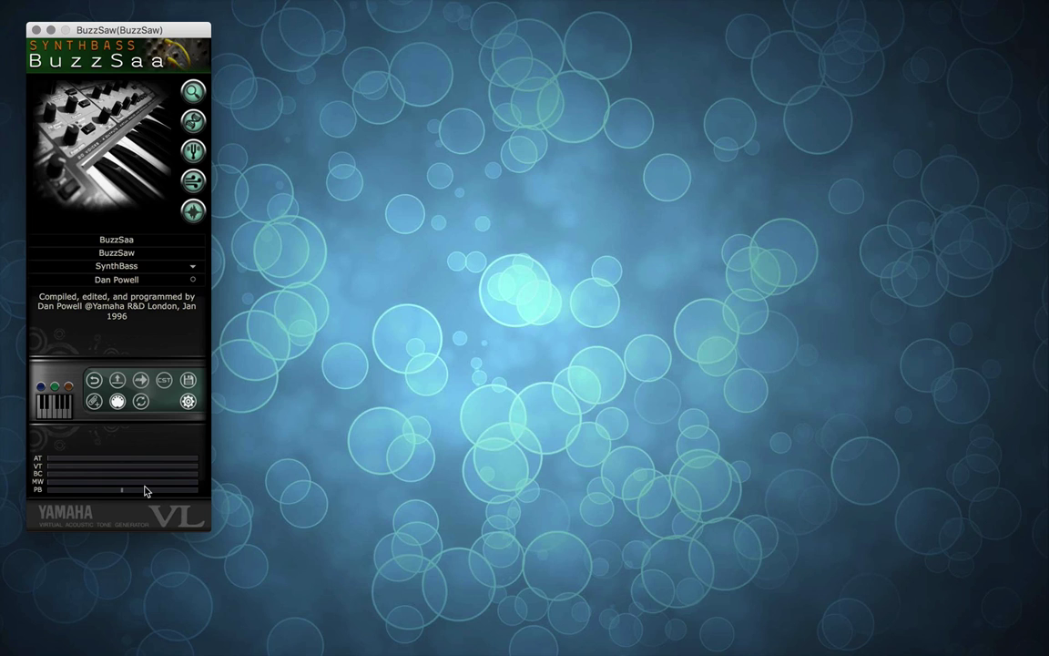
Send a MIDI Panic and set the keyboard transposition to 0
left_click(41, 390)
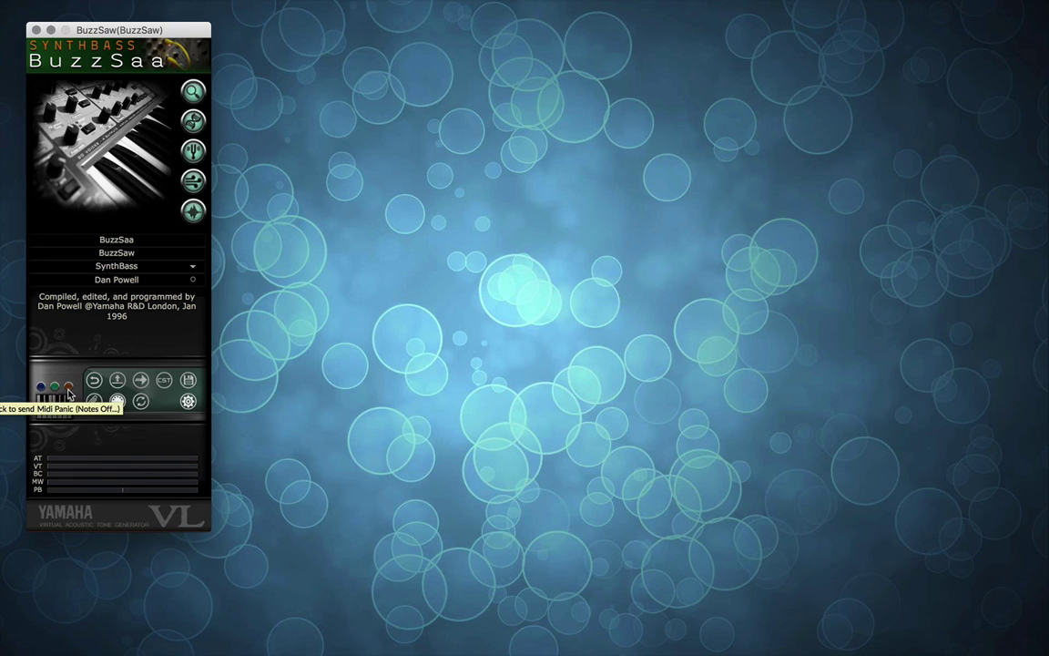
left_click(65, 392)
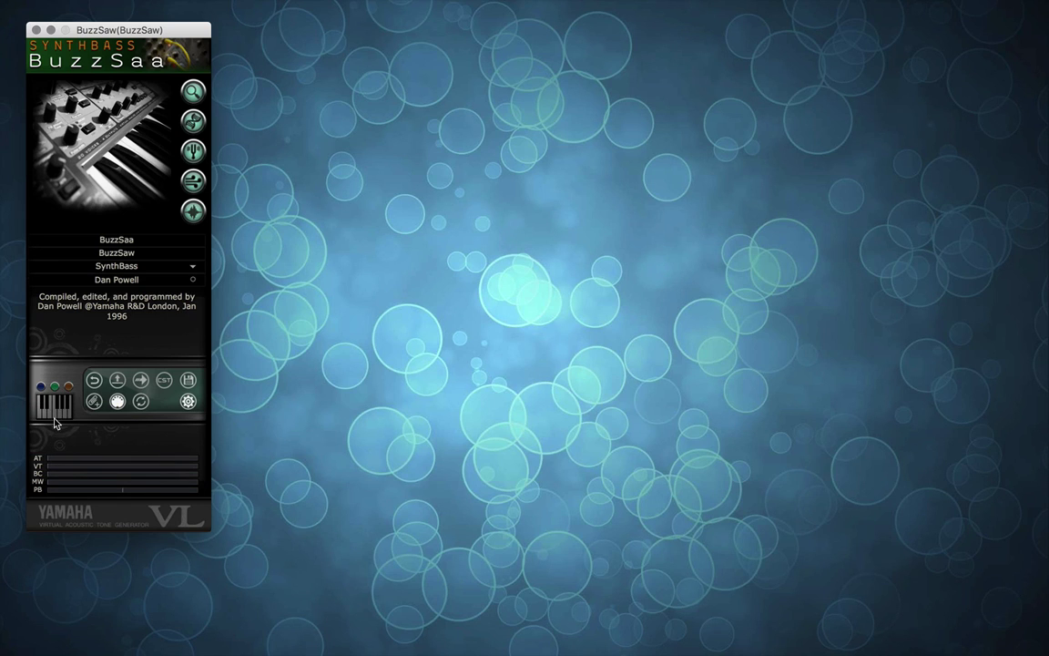
left_click(54, 419)
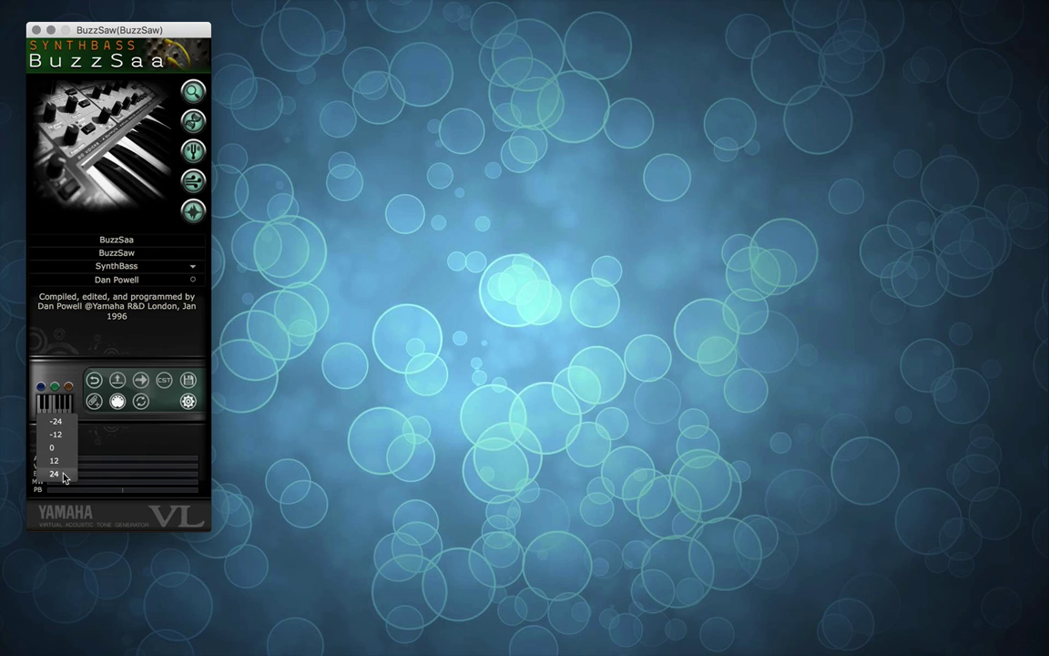
left_click(59, 452)
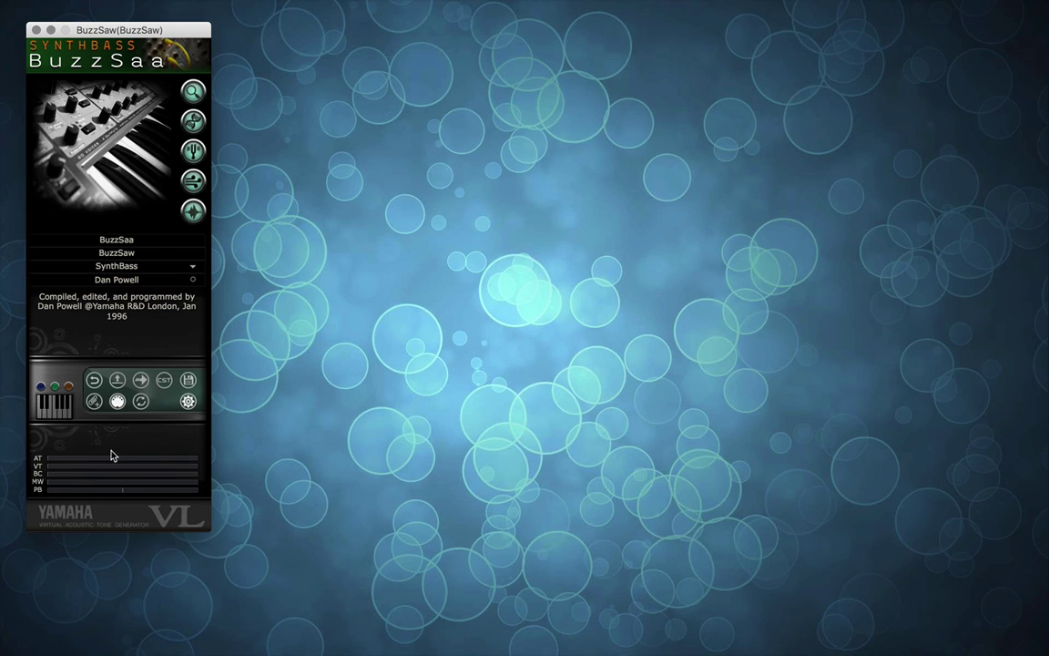
Check the program version in the About window and close it
mouse_move(102, 153)
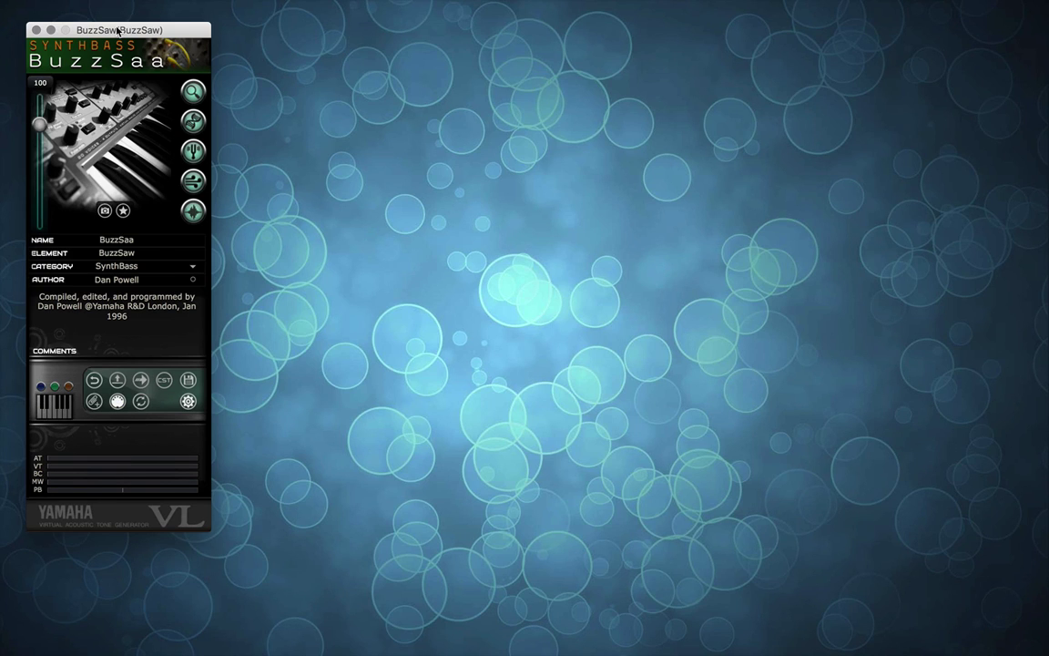
left_click(104, 50)
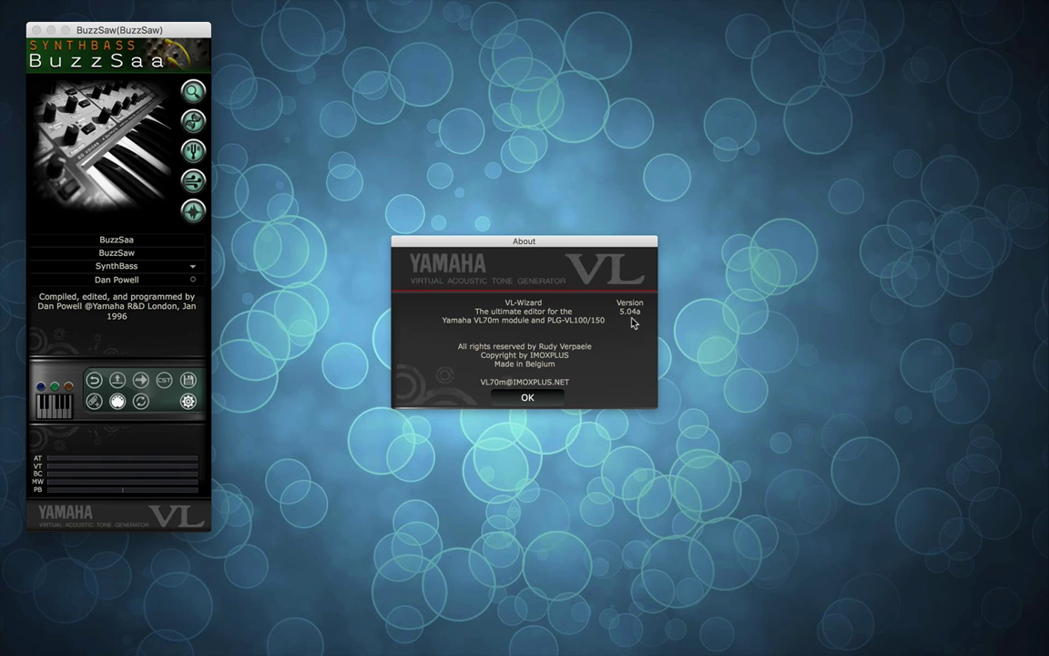
left_click(543, 401)
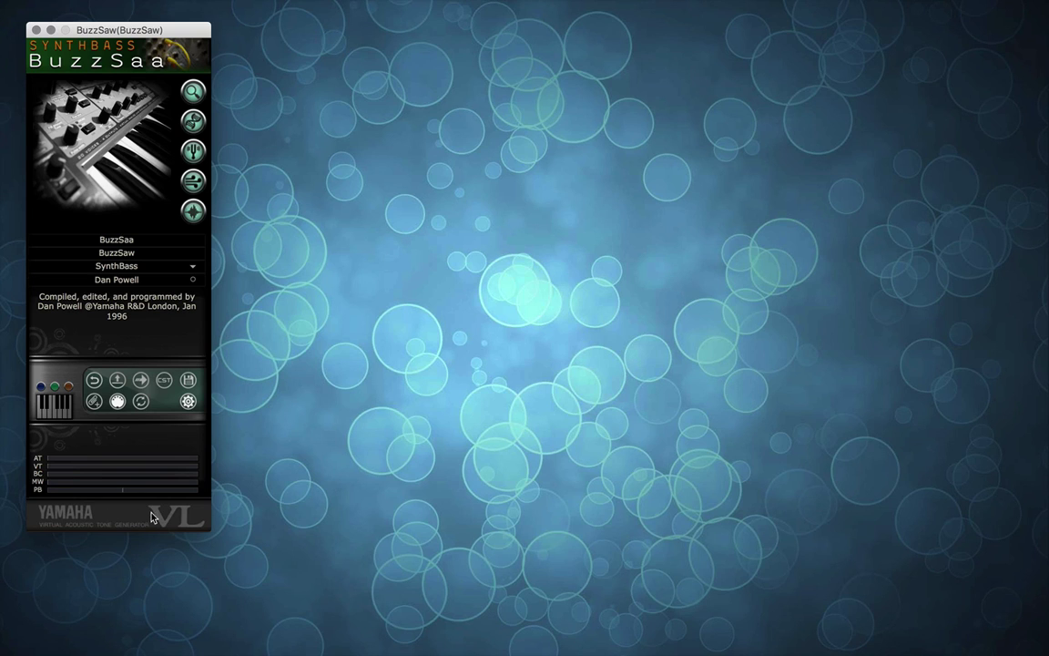
mouse_move(206, 267)
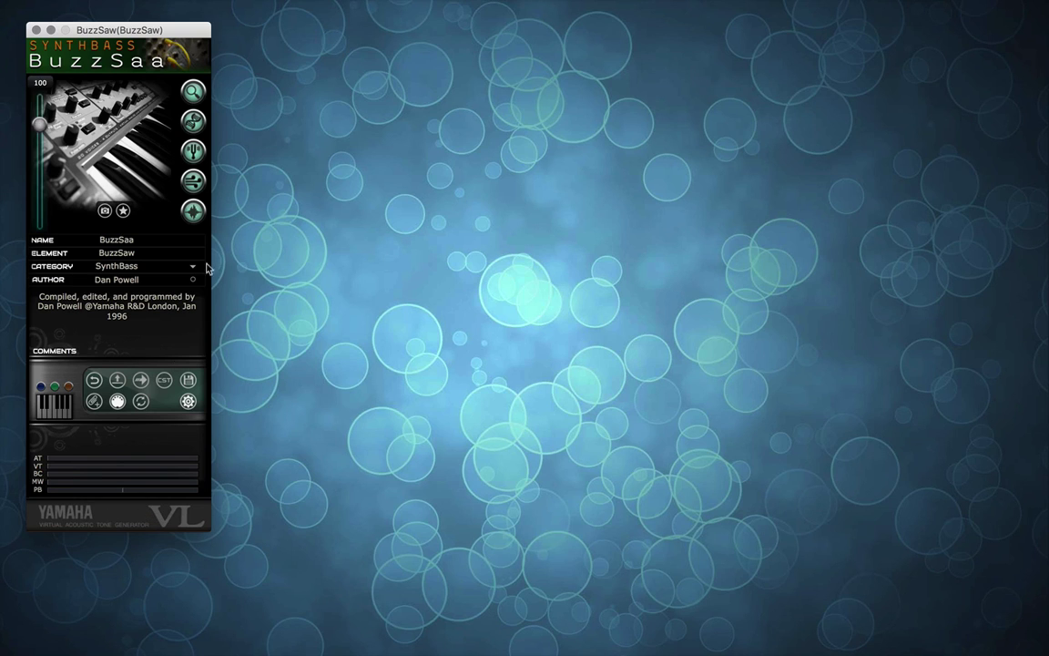
Open the settings beside the voice window and set the total units to 8
left_click(187, 403)
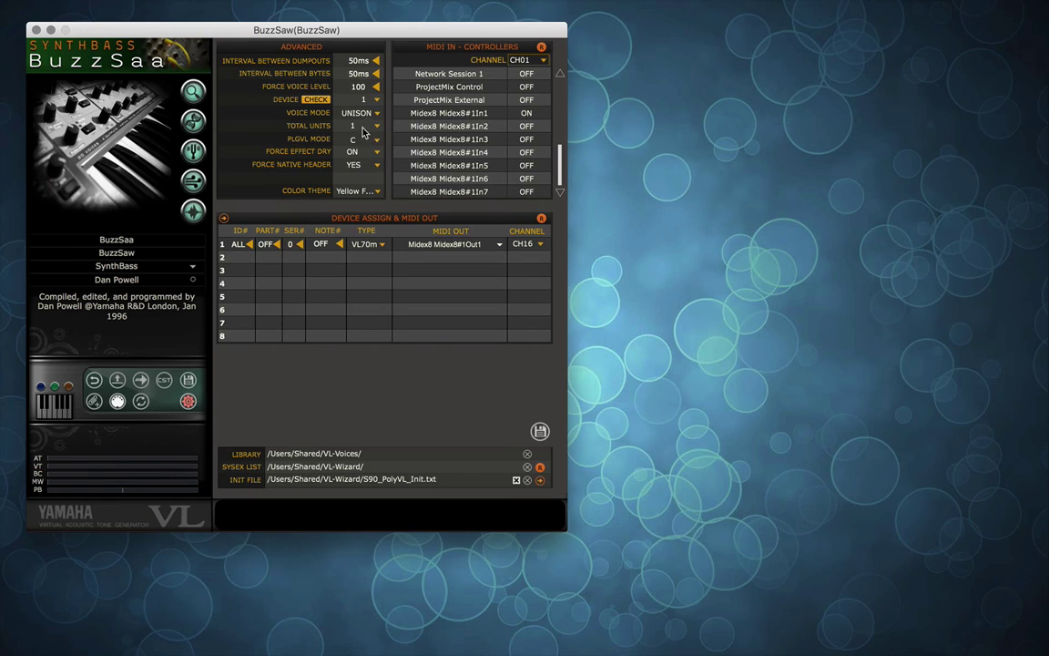
left_click(330, 124)
left_click(364, 230)
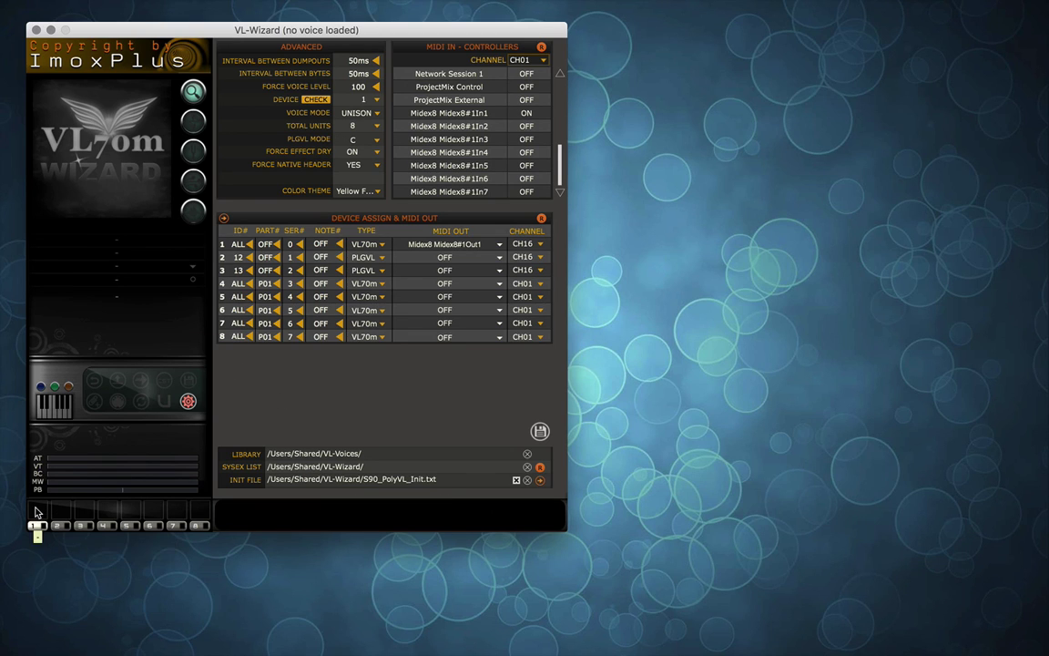
Open the Voice Browser for device slot 1 and load BoW-Fullcel from the BestOfWeb library
left_click(36, 510)
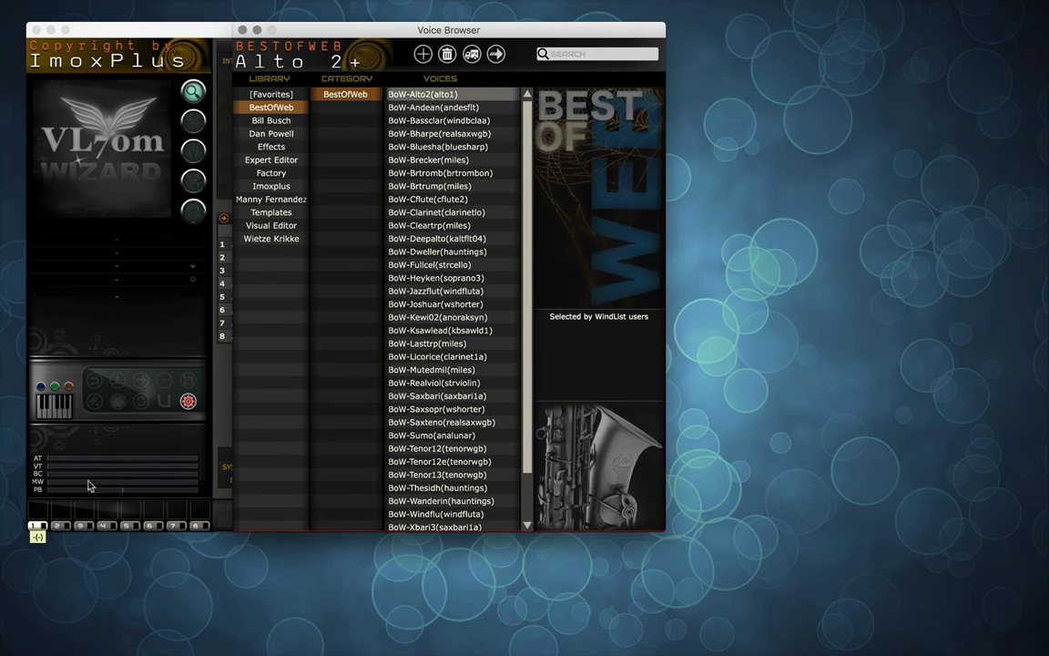
left_click(446, 263)
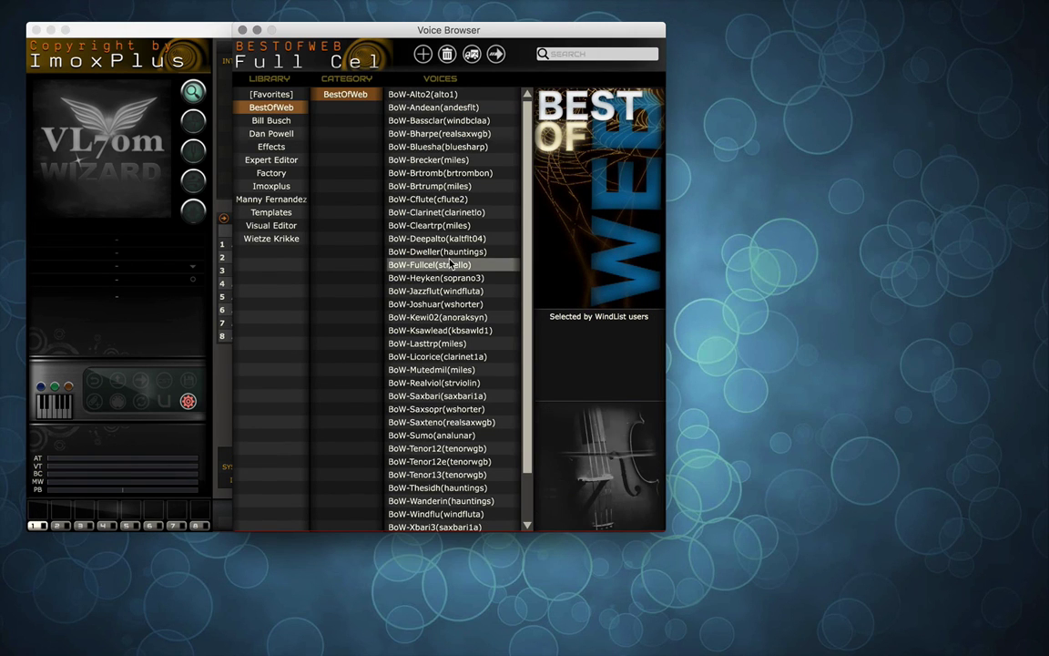
double_click(449, 263)
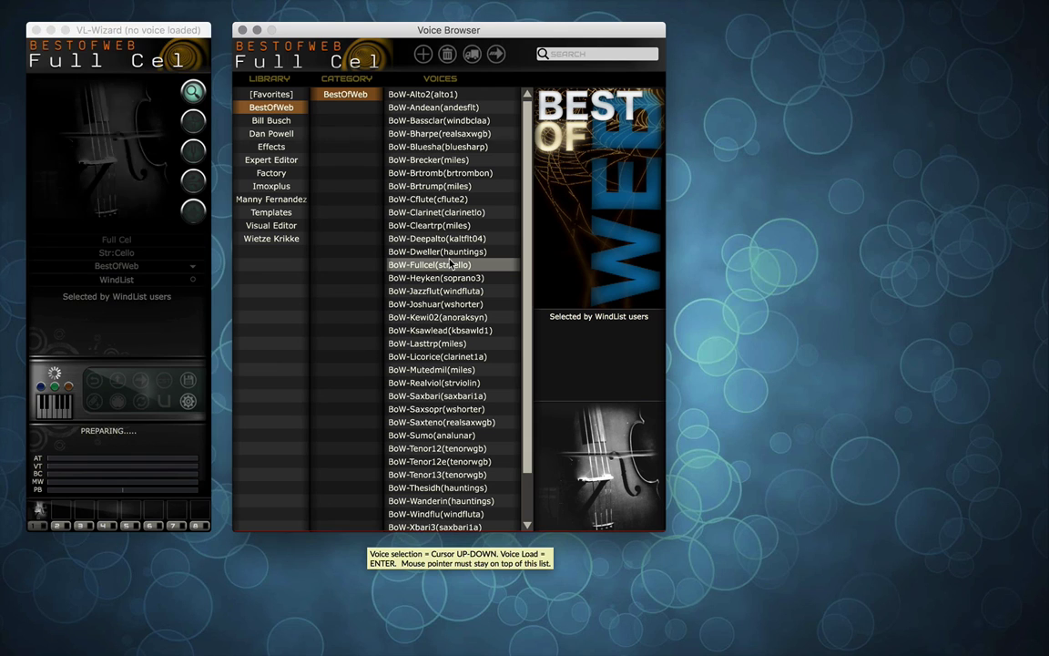
Select device slot 2 and load the bass voice Fct-FruitBas from the Factory library
left_click(57, 528)
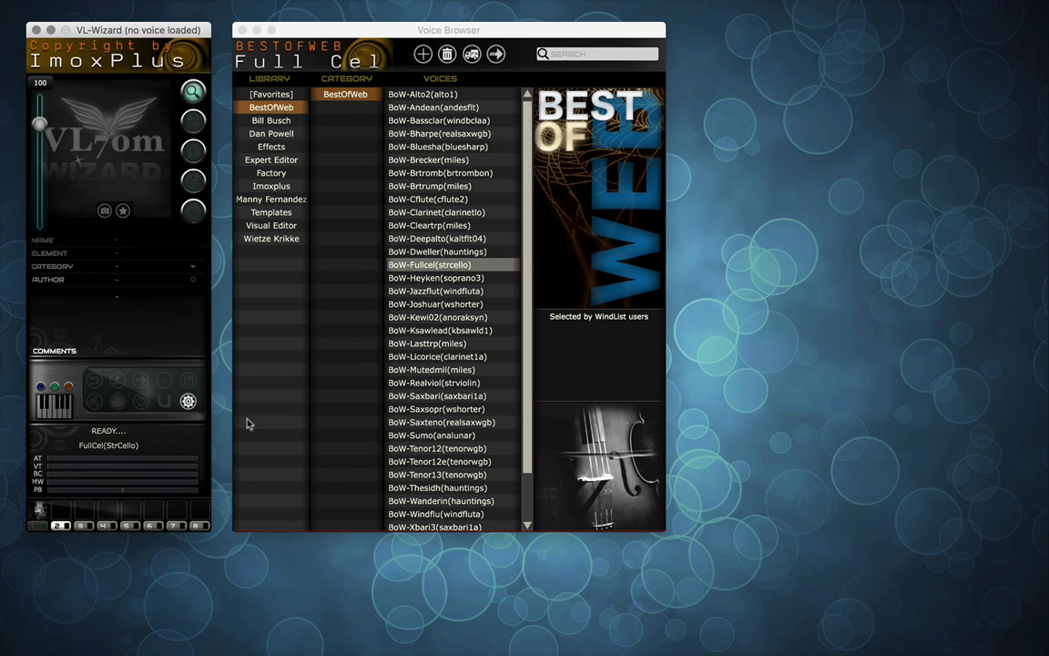
left_click(283, 173)
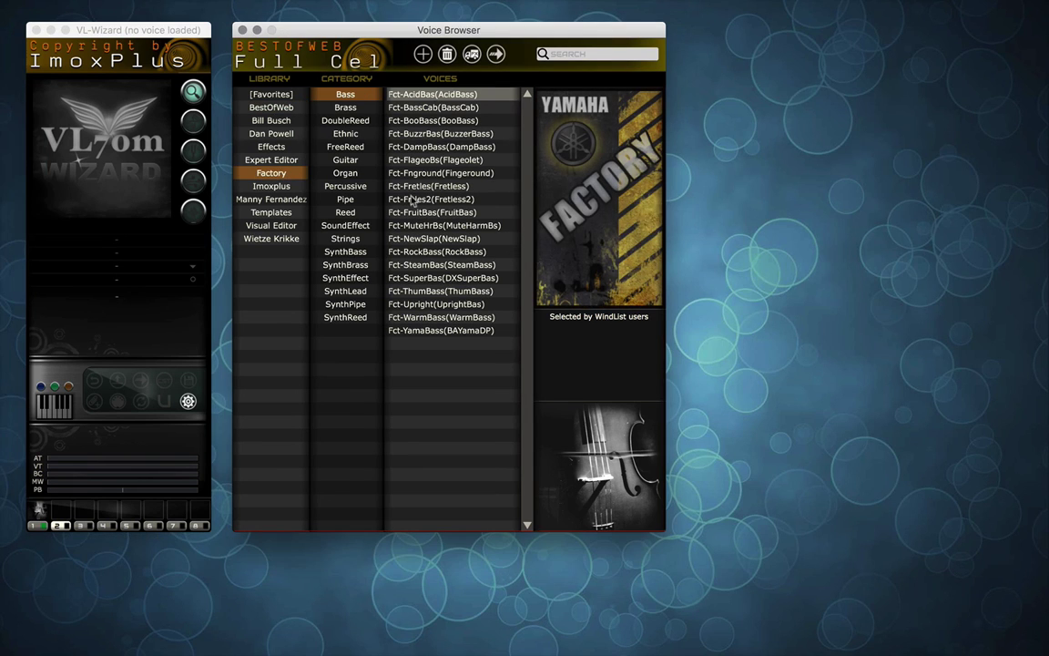
left_click(434, 212)
key("Return")
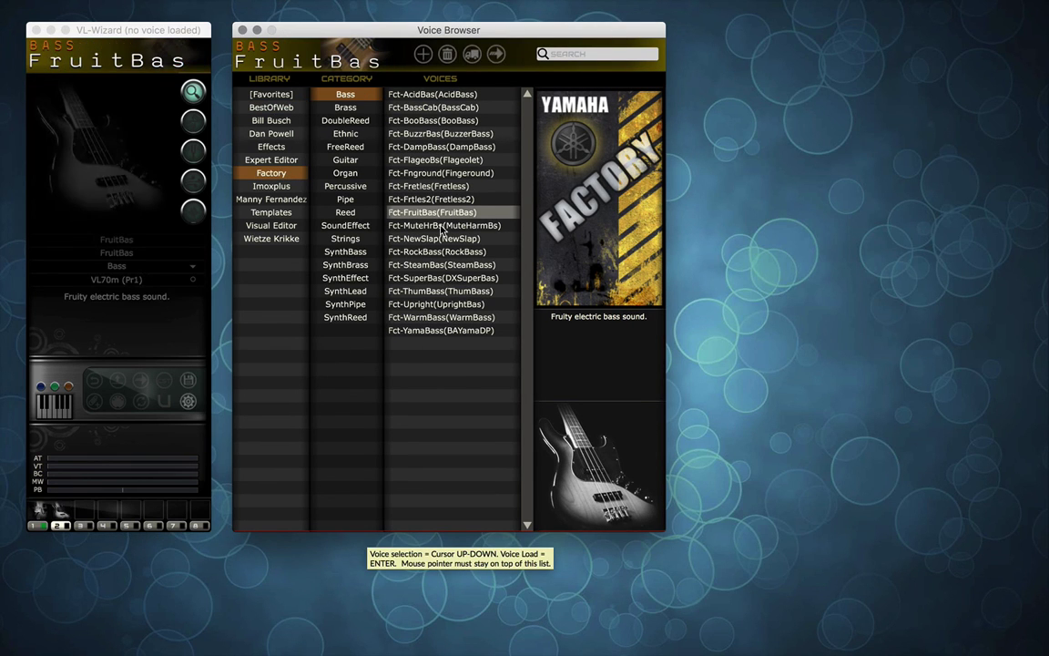
Select device slot 3, browse the other libraries, and load Ved-CFlute from the Visual Editor library
left_click(81, 527)
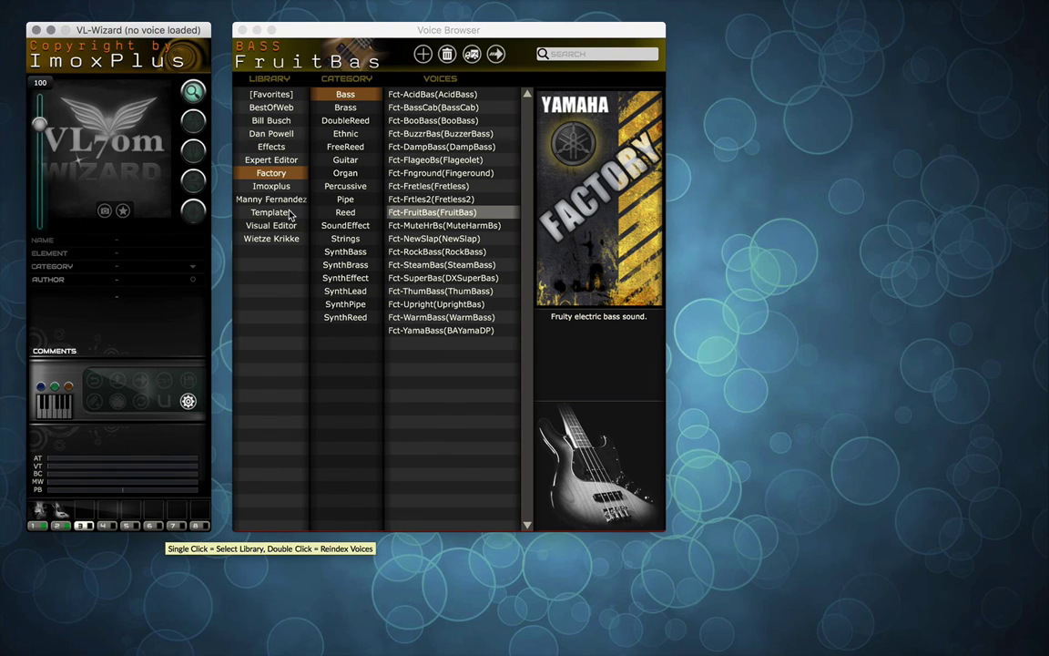
left_click(290, 212)
left_click(266, 198)
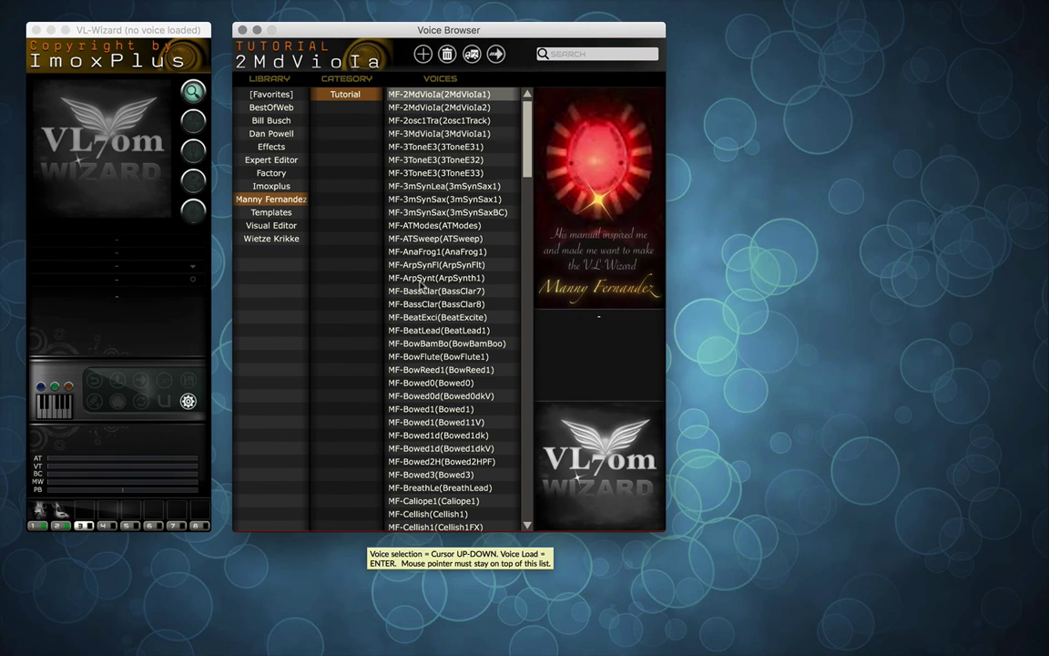
left_click(271, 225)
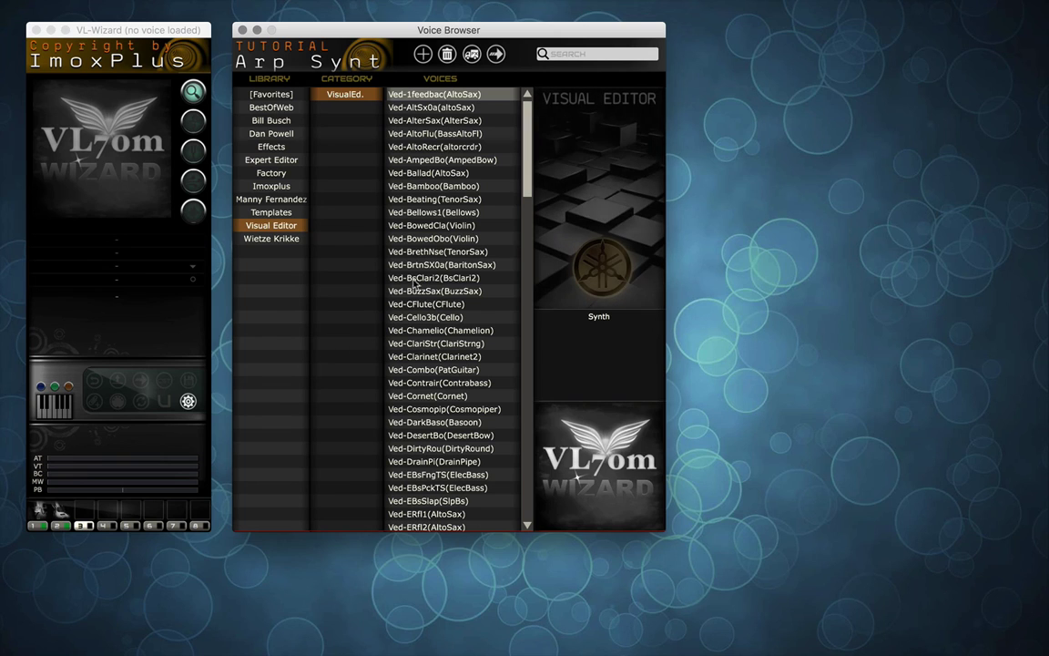
key("Down")
key("Down")
key("Down")
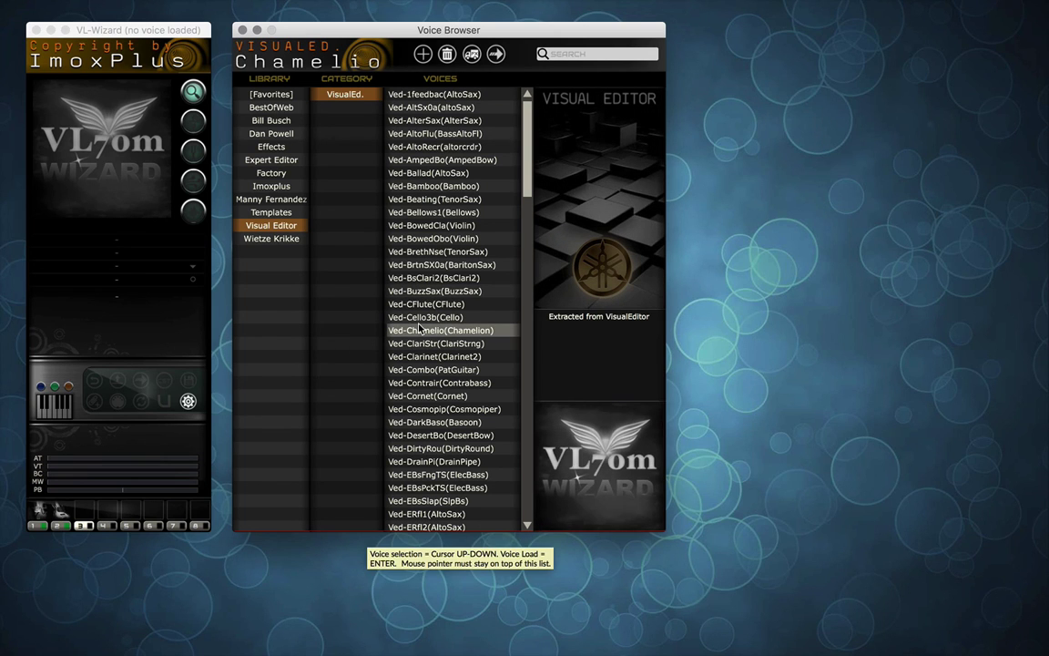
key("Up")
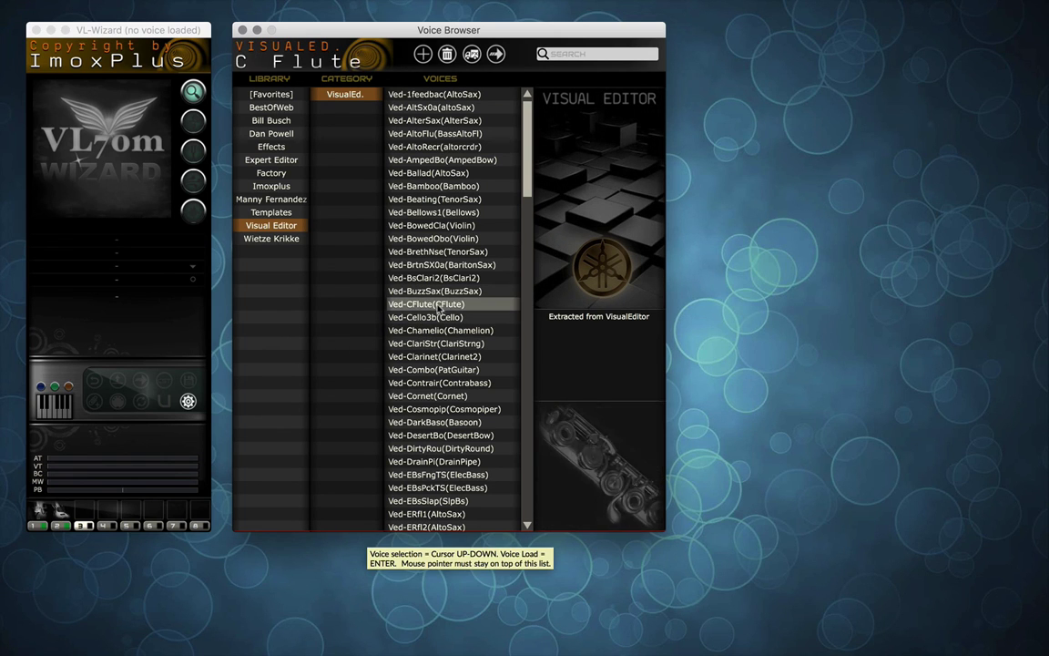
key("Return")
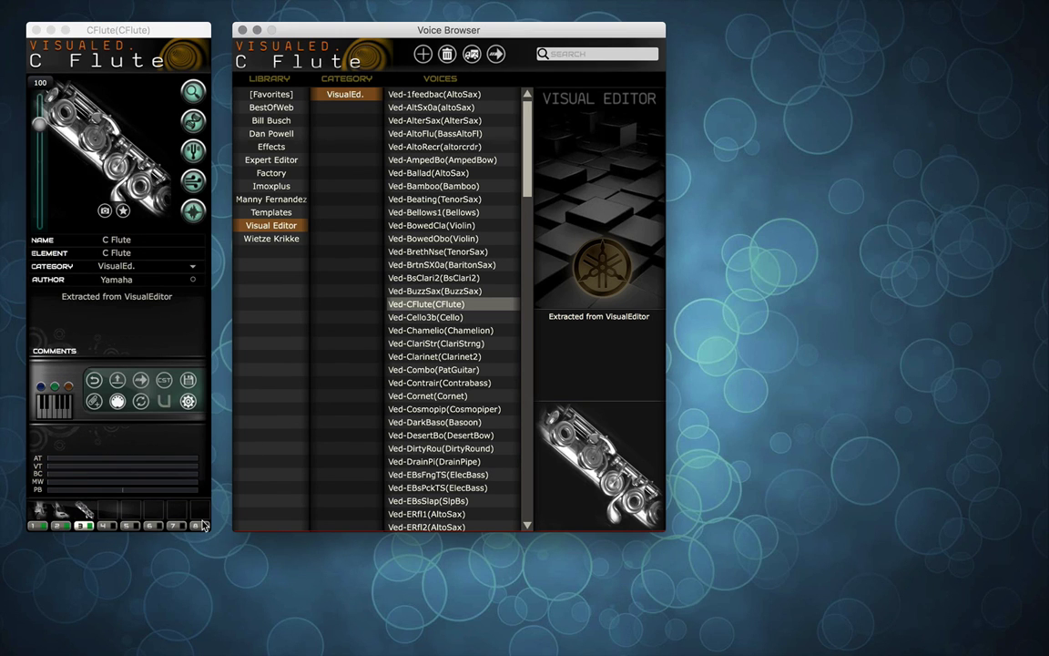
Switch between device slots 1, 2 and 3 to view their loaded voices, finishing on slot 2
left_click(57, 526)
left_click(48, 527)
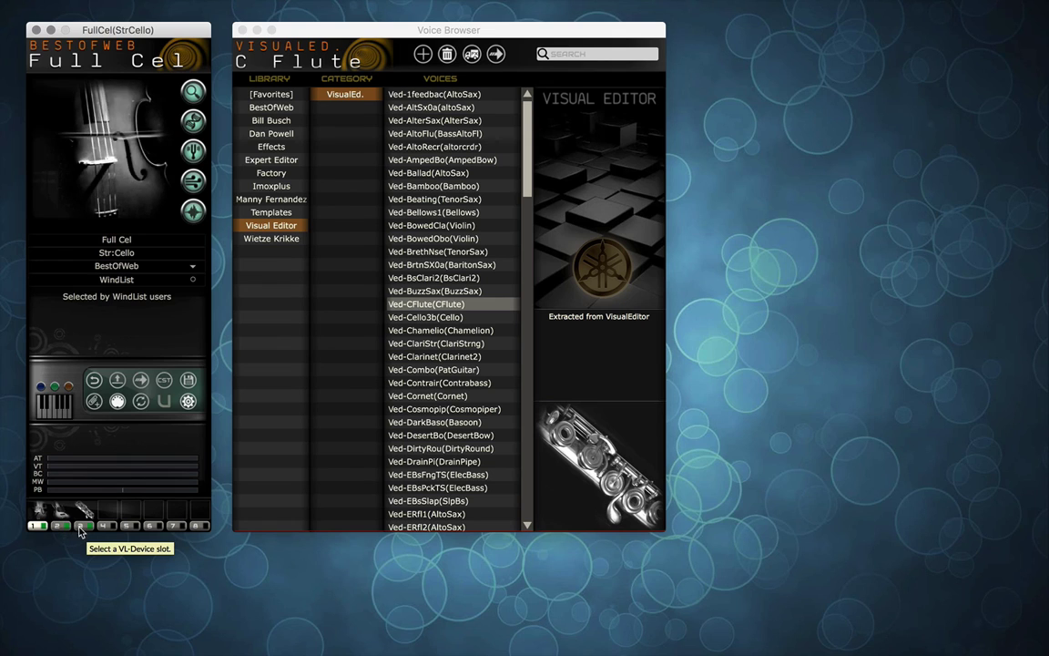
left_click(82, 526)
left_click(57, 526)
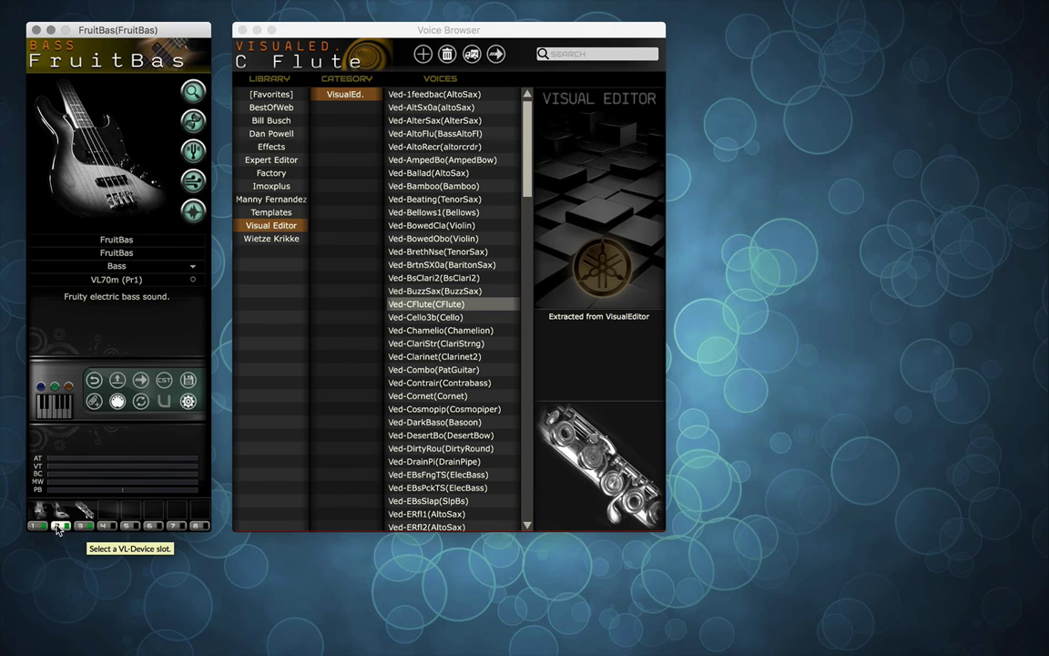
left_click(57, 527)
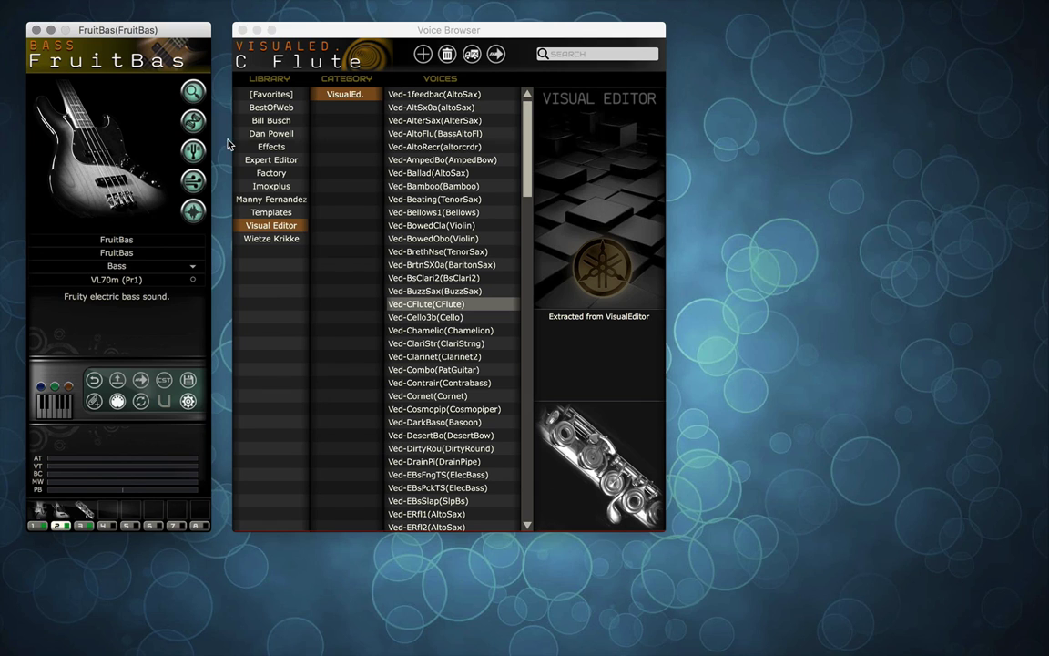
mouse_move(154, 225)
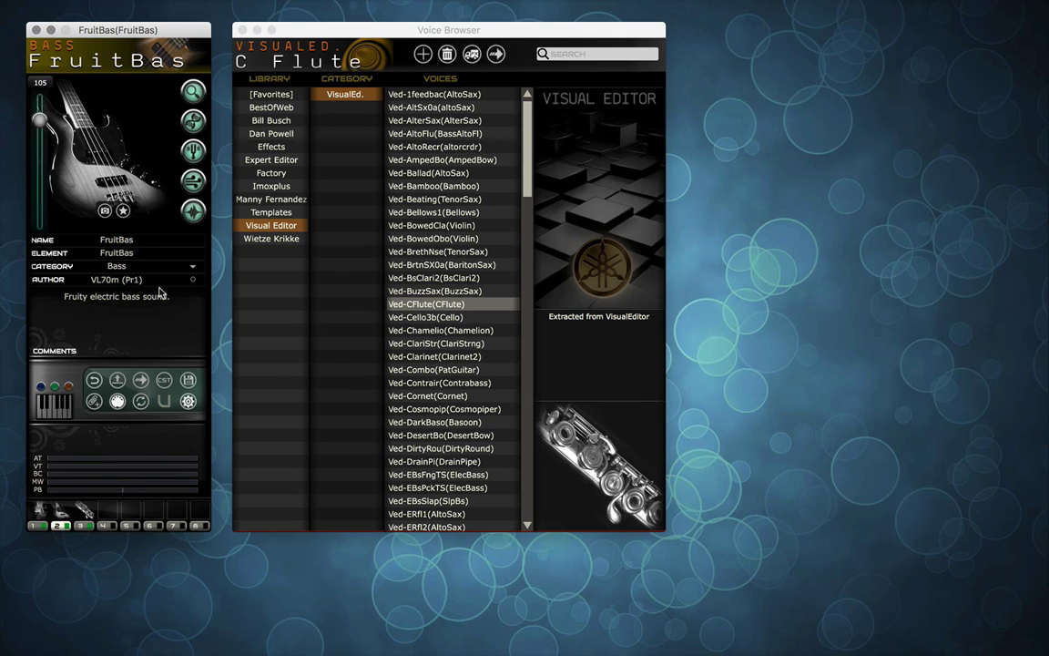
Reopen the settings and try the MONO voice mode
left_click(190, 403)
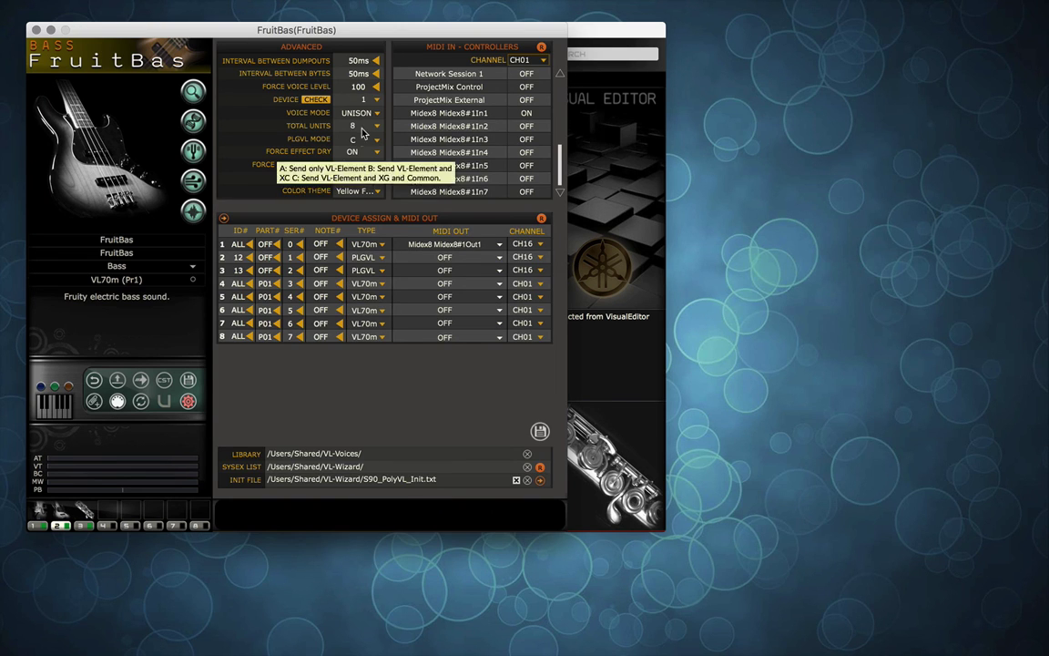
left_click(356, 113)
left_click(358, 110)
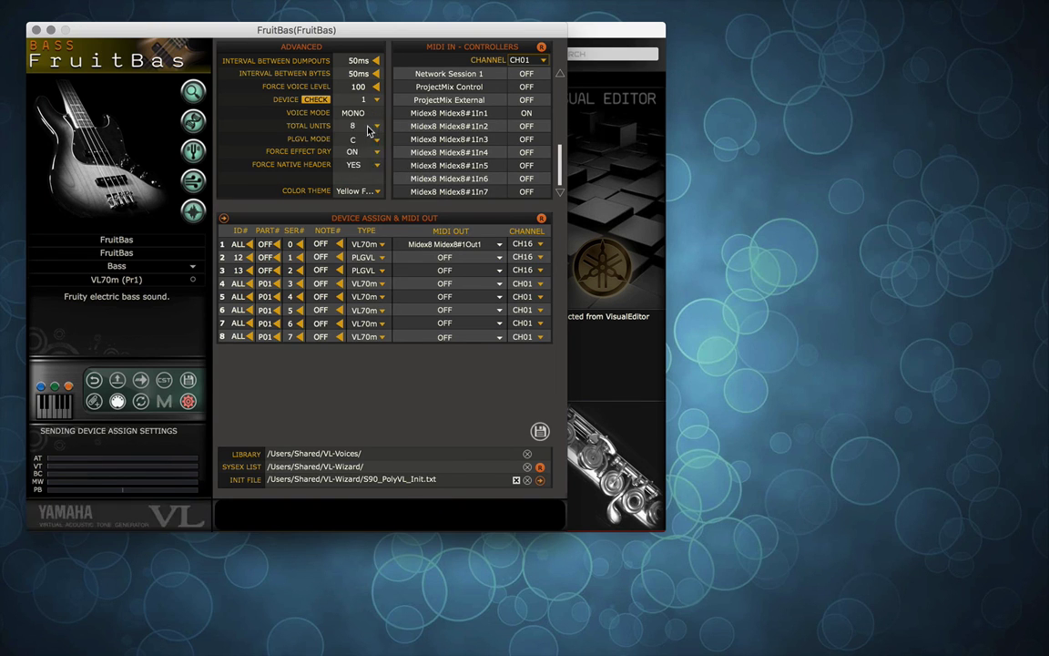
key("Down")
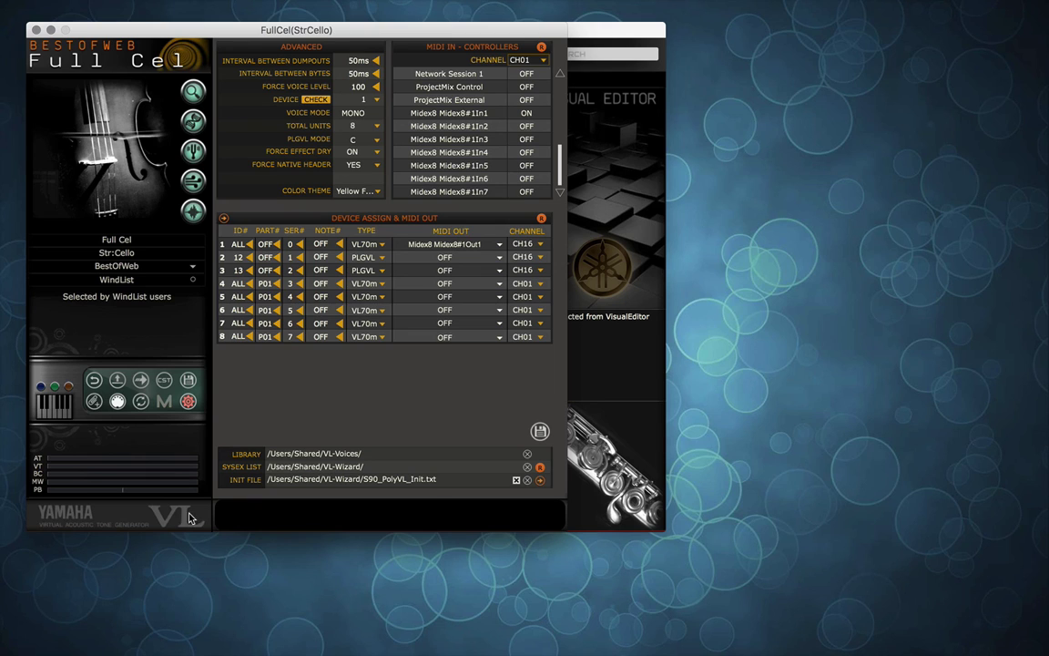
Try the POLY voice mode and return the voice mode to UNISON
left_click(360, 113)
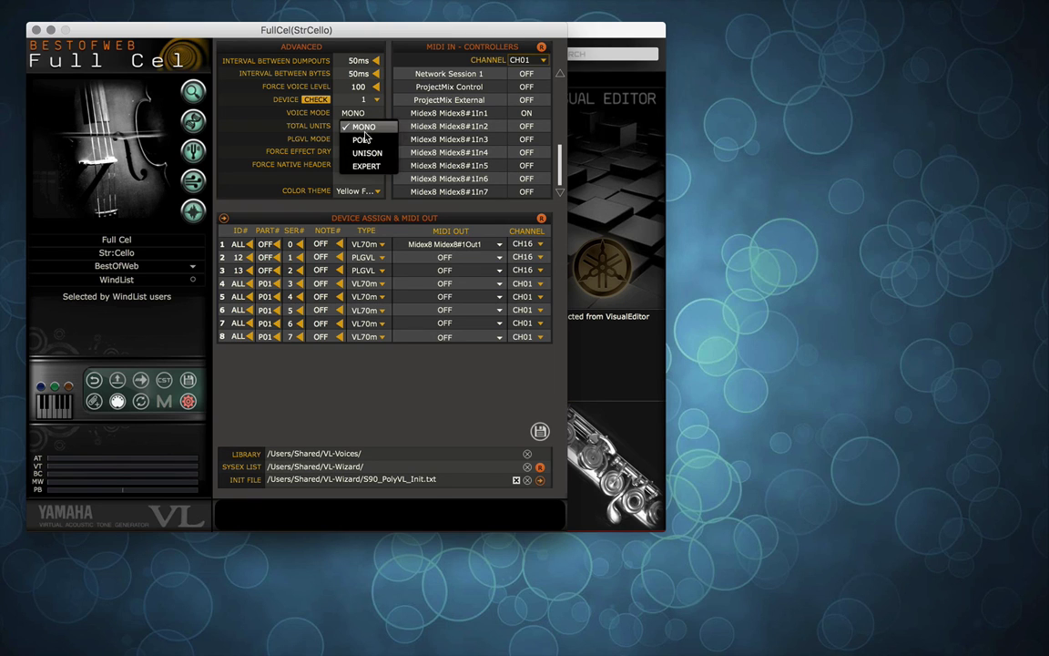
left_click(363, 139)
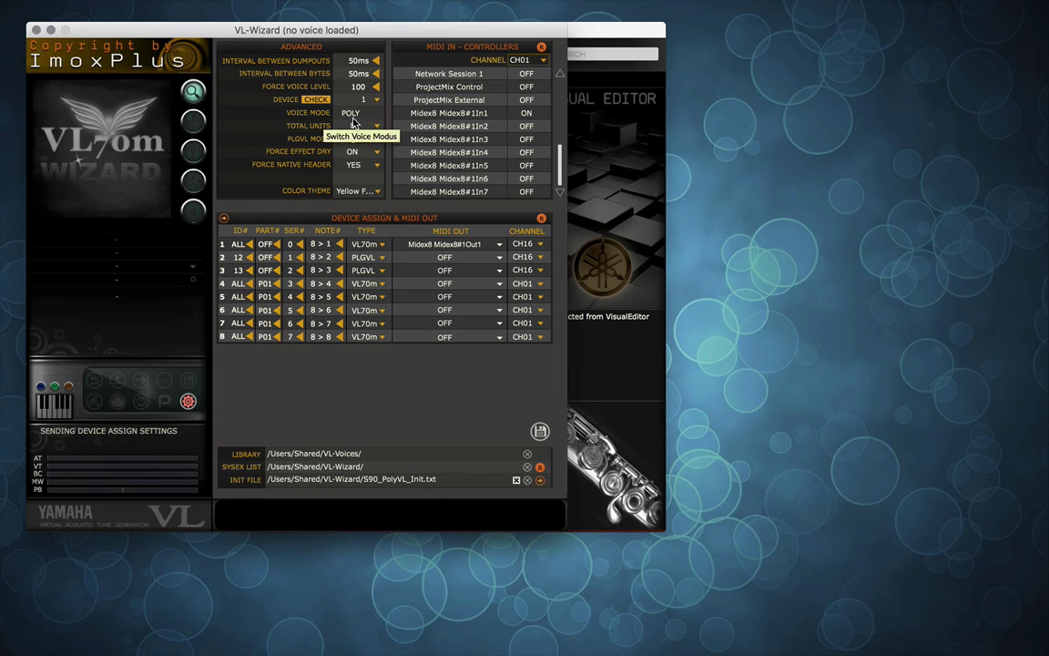
left_click(351, 113)
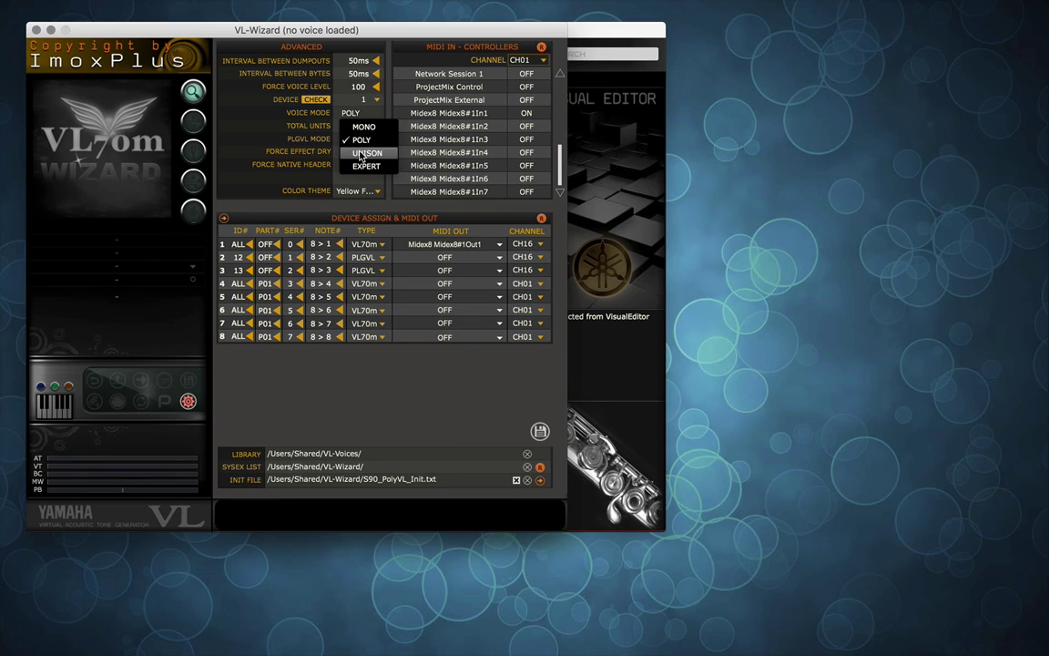
left_click(362, 153)
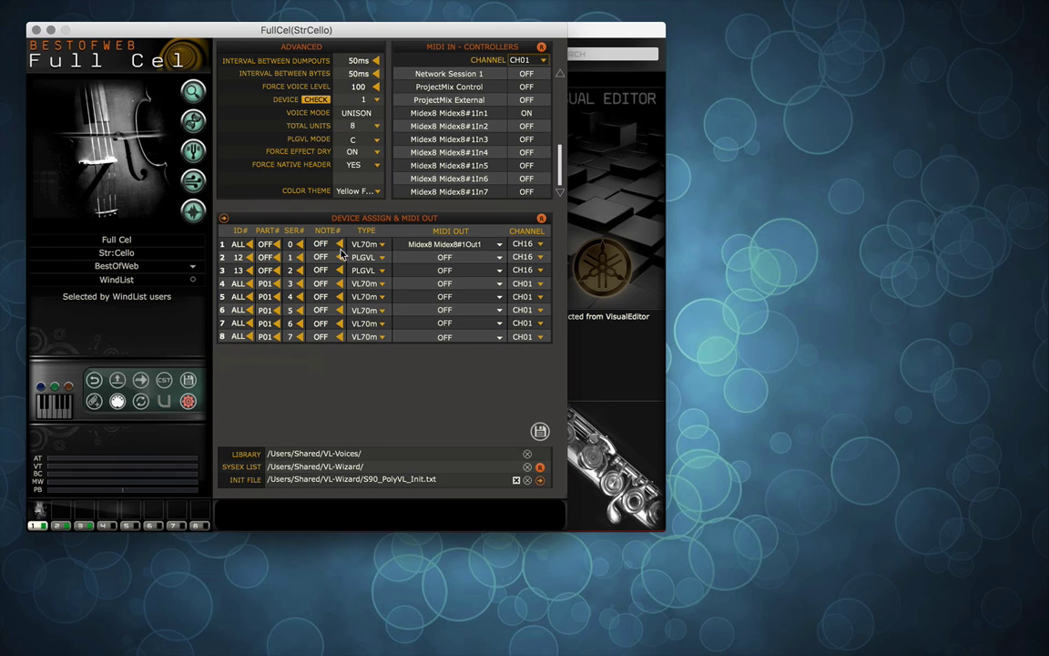
Set the total units to 1, and close the settings and the Voice Browser
left_click(373, 132)
left_click(355, 146)
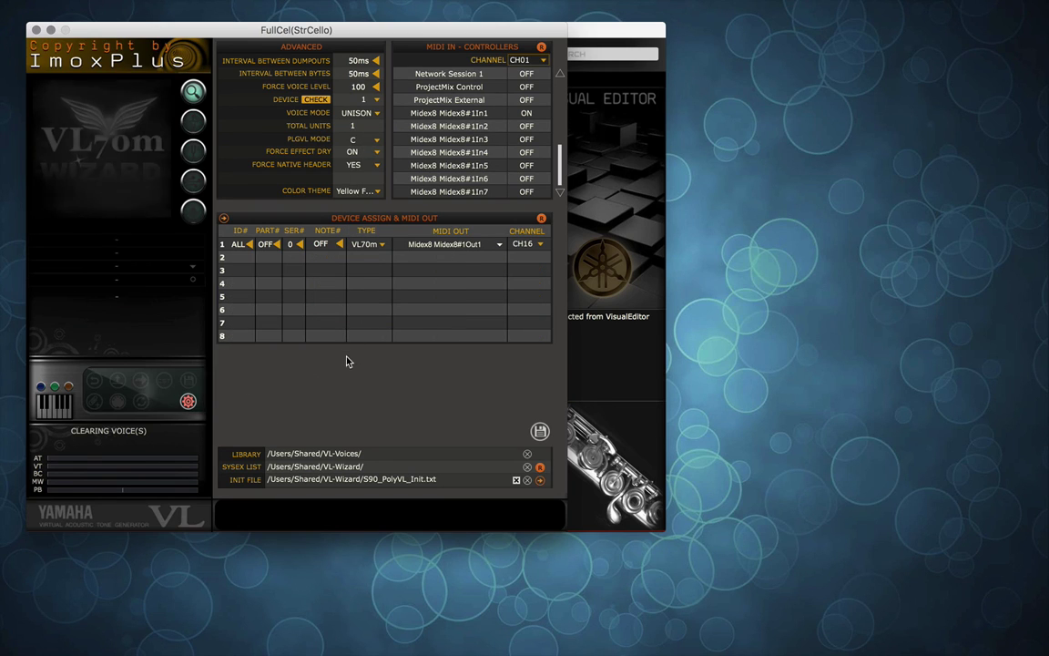
left_click(188, 401)
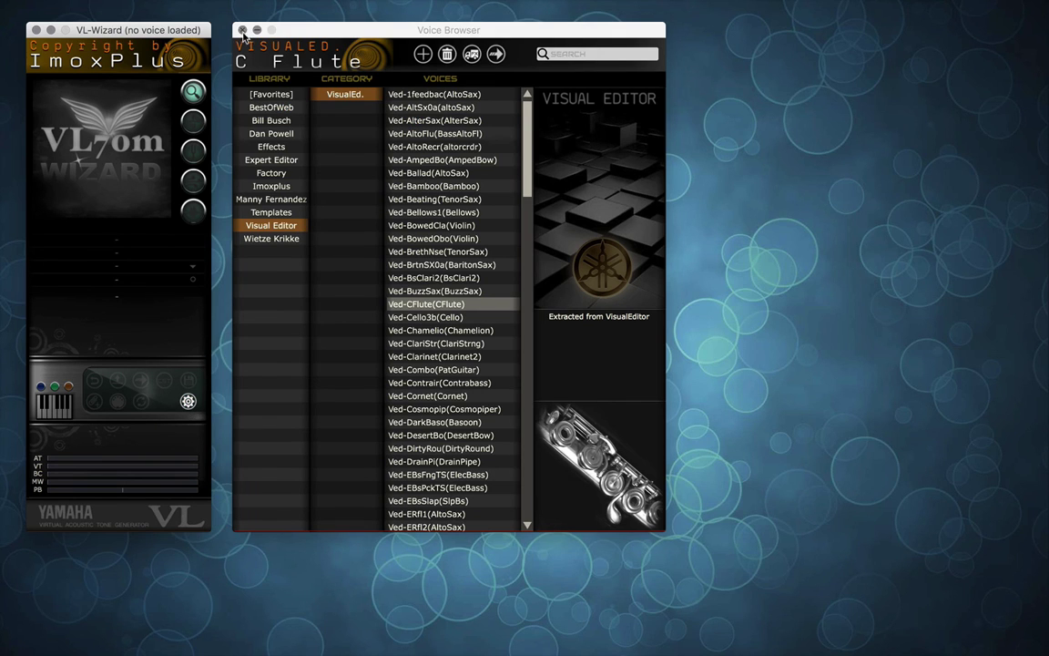
left_click(241, 30)
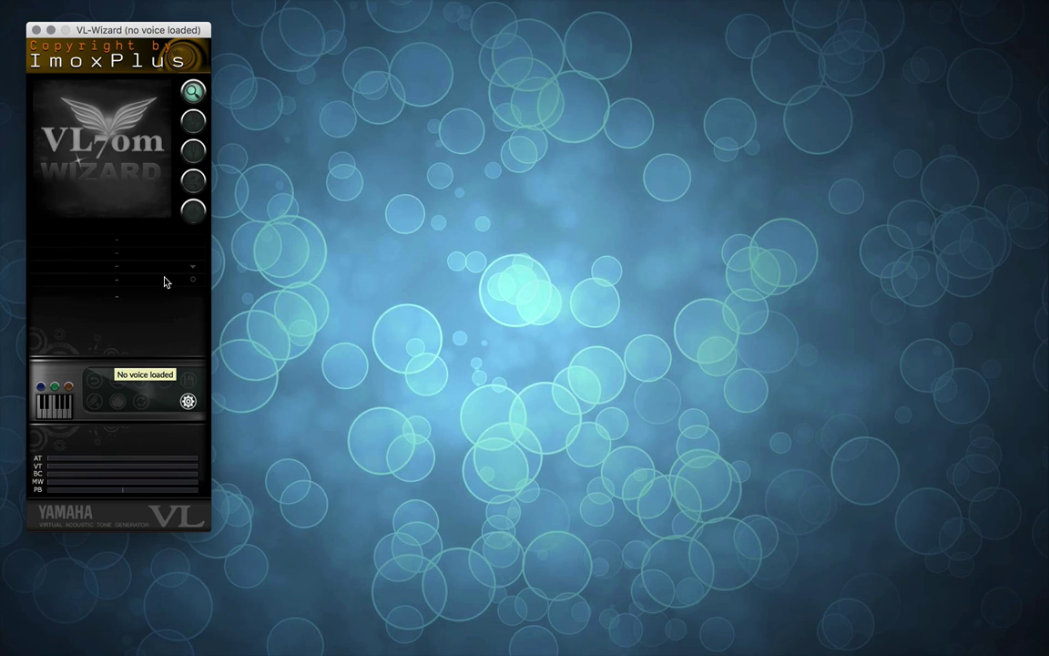
left_click(725, 9)
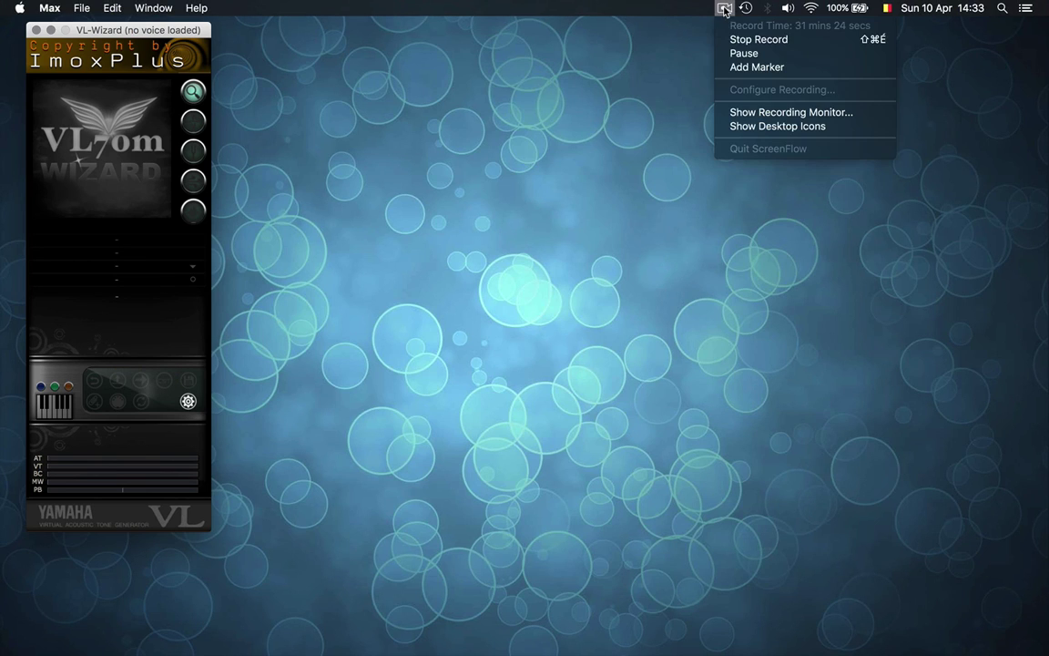
left_click(739, 37)
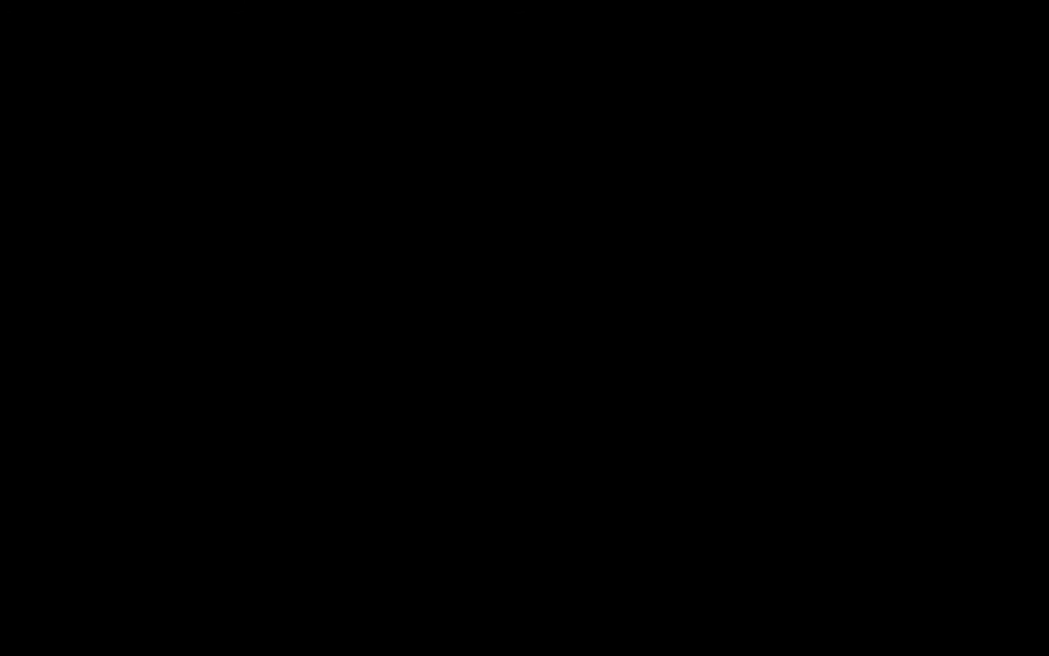